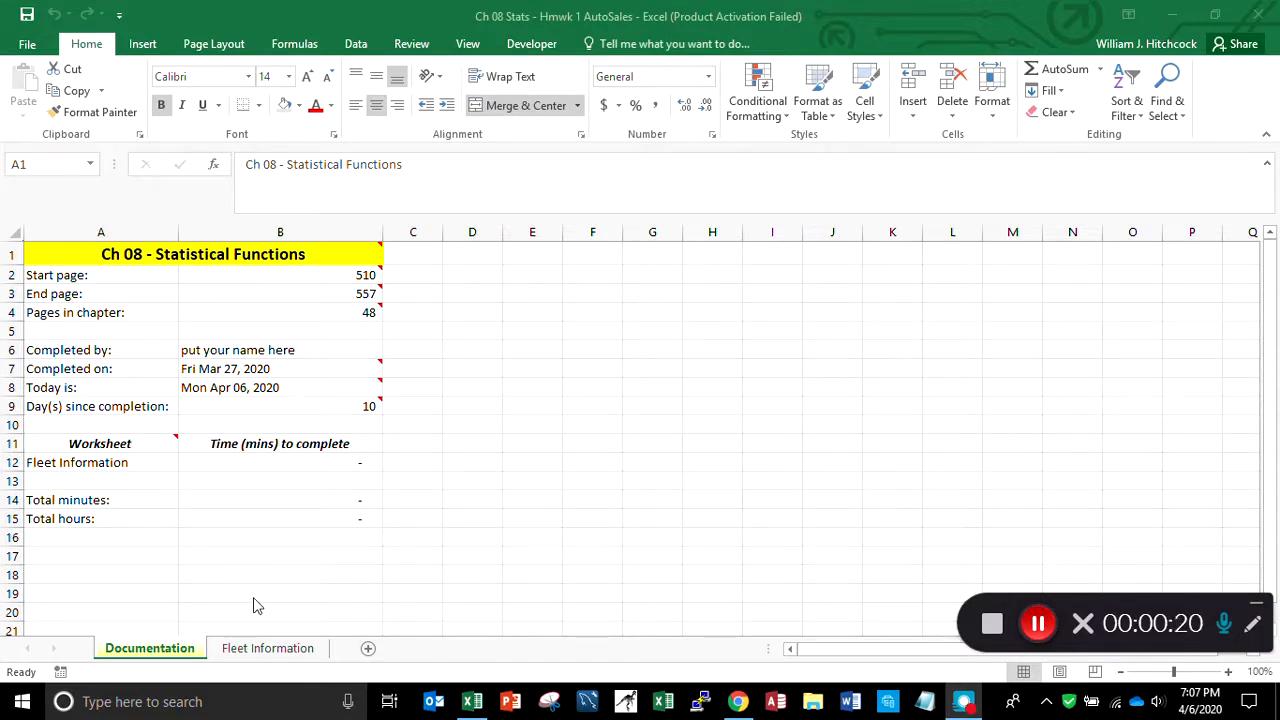
Switch to the Fleet Information worksheet and zoom in to 130%
click(257, 649)
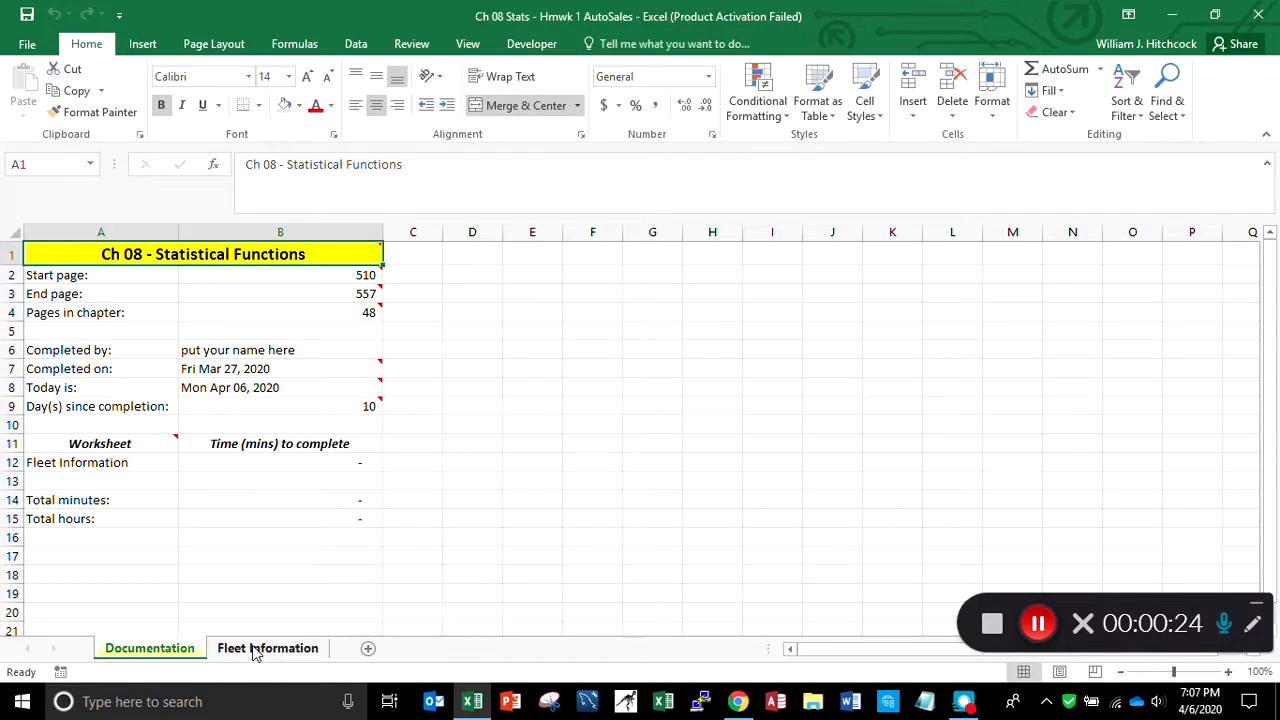
click(257, 649)
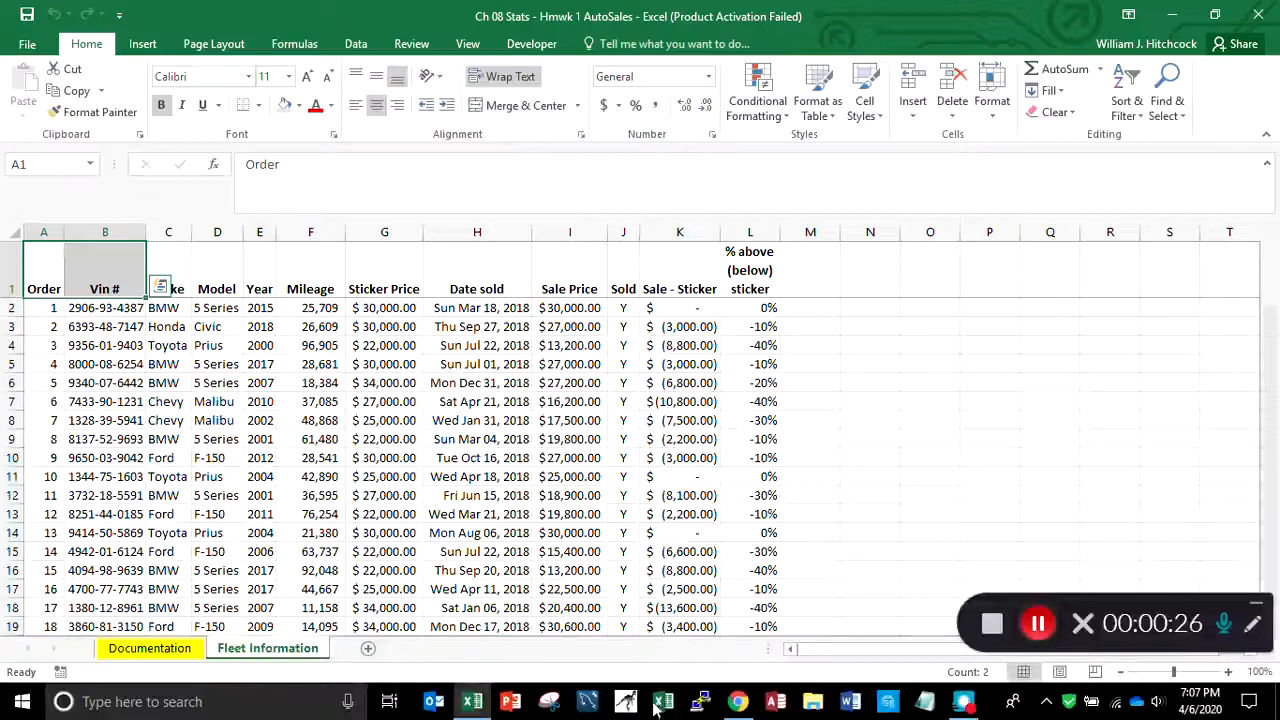
click(1228, 672)
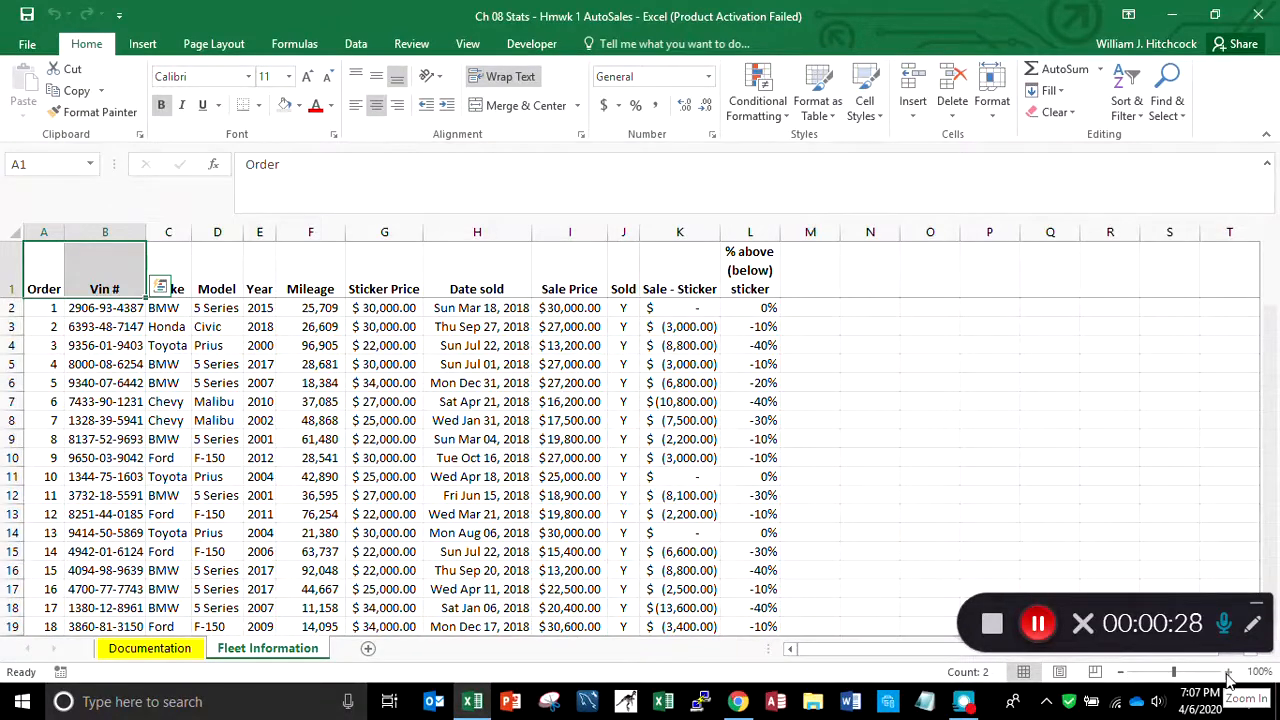
click(1228, 672)
click(1228, 672)
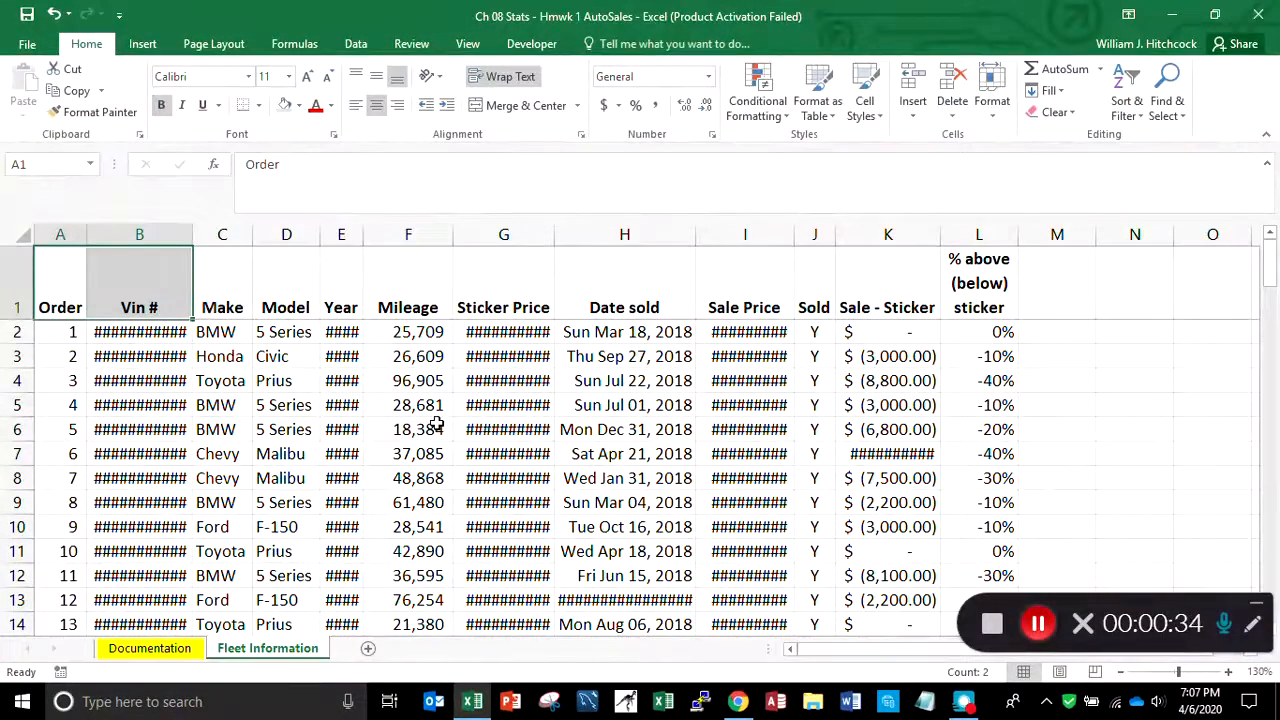
Reduce the font size to 8 for the whole fleet table, covering cells A1 through R183
key(Down)
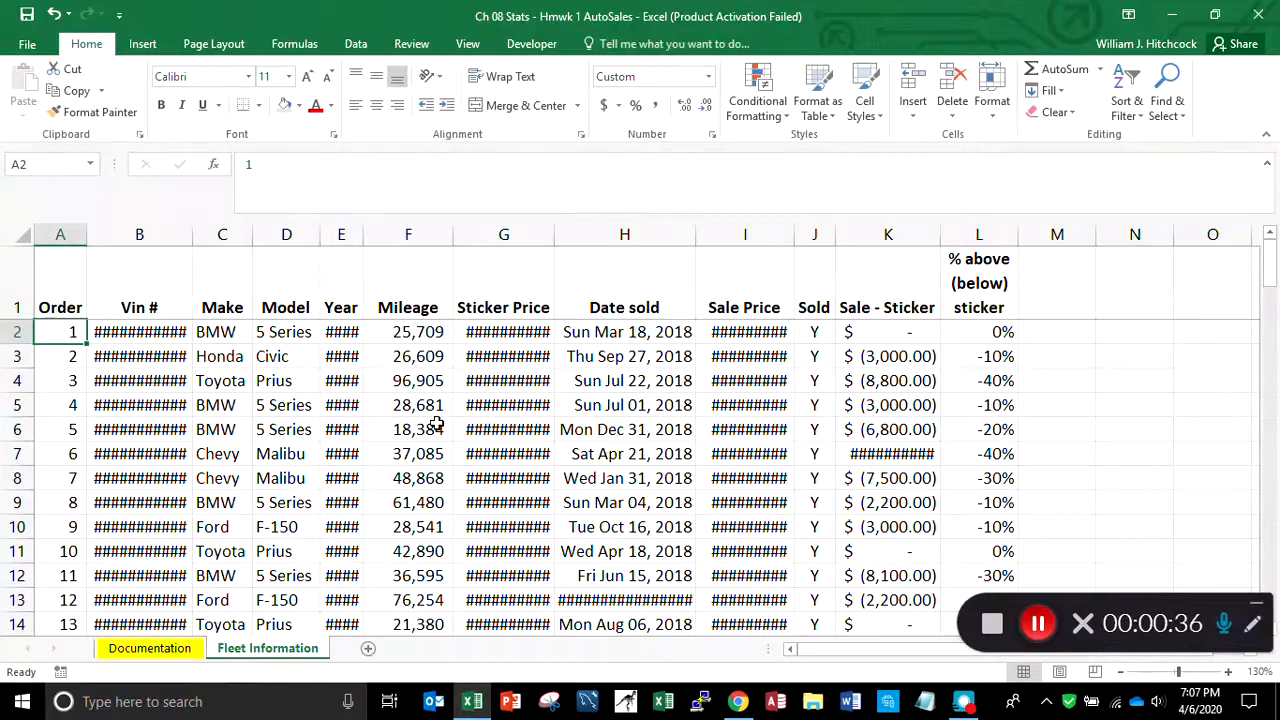
key(Up)
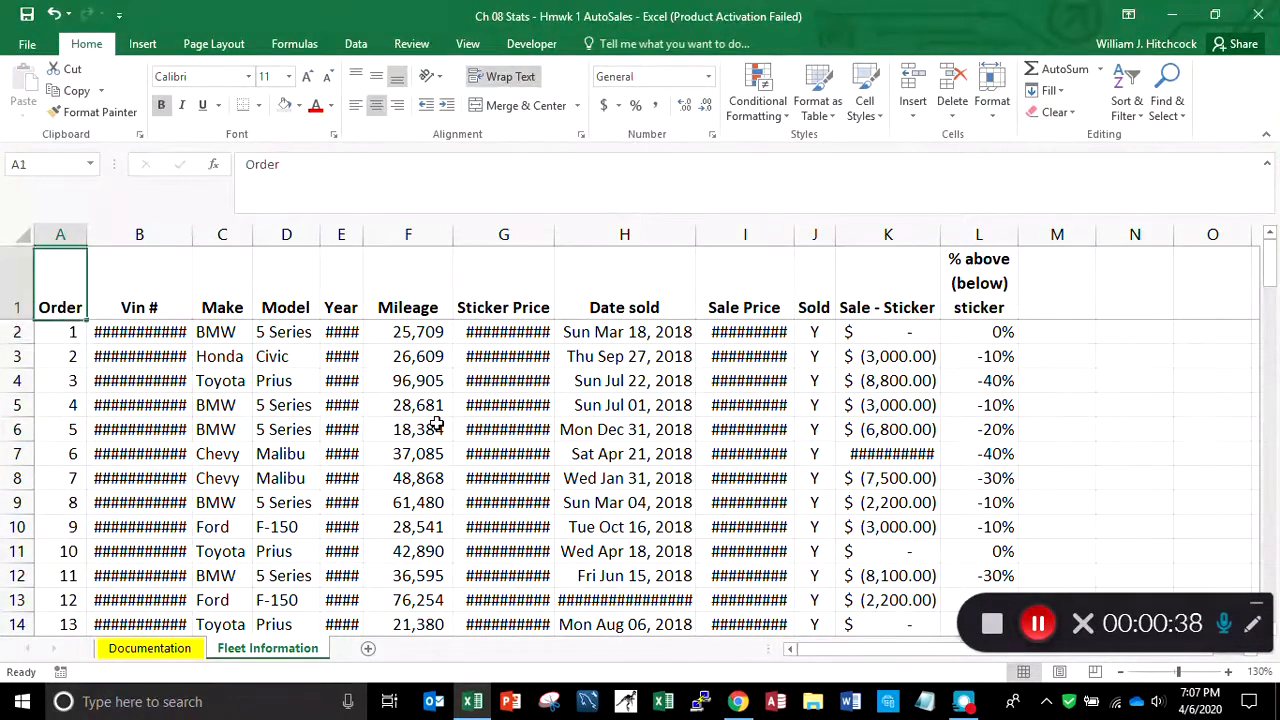
key(shift+Right)
key(shift+Right)
key(shift+Right)
key(shift+Right)
key(shift+Right)
key(shift+Right)
key(shift+Right)
key(shift+Right)
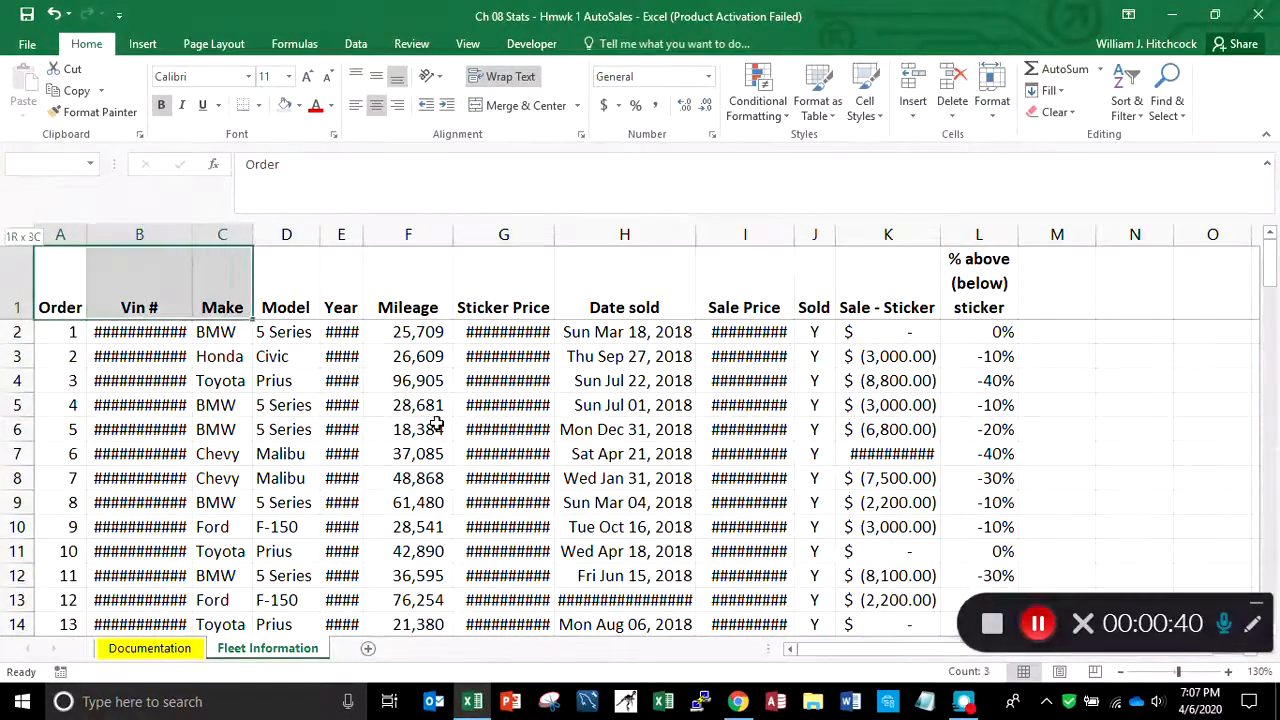
key(shift+Right)
key(shift+Right)
key(shift+Right)
key(shift+Right)
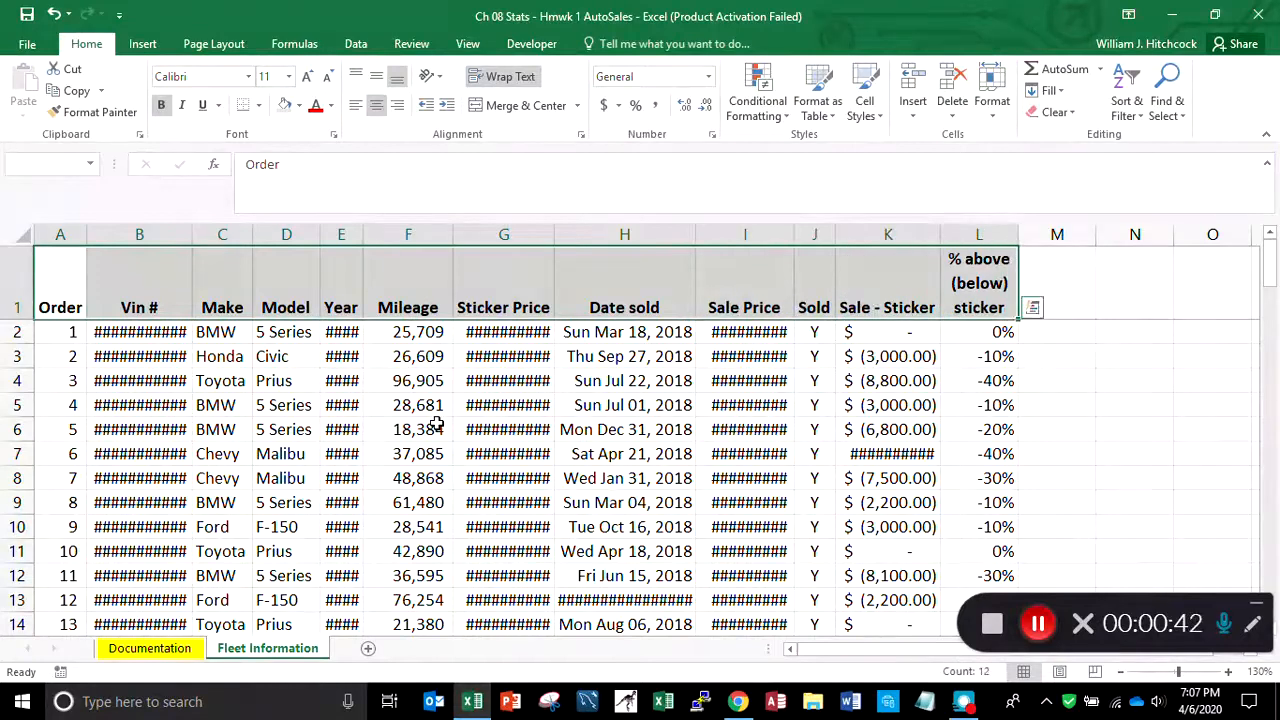
key(shift+Right)
key(shift+Right)
key(shift+Right)
key(shift+Right)
key(shift+Right)
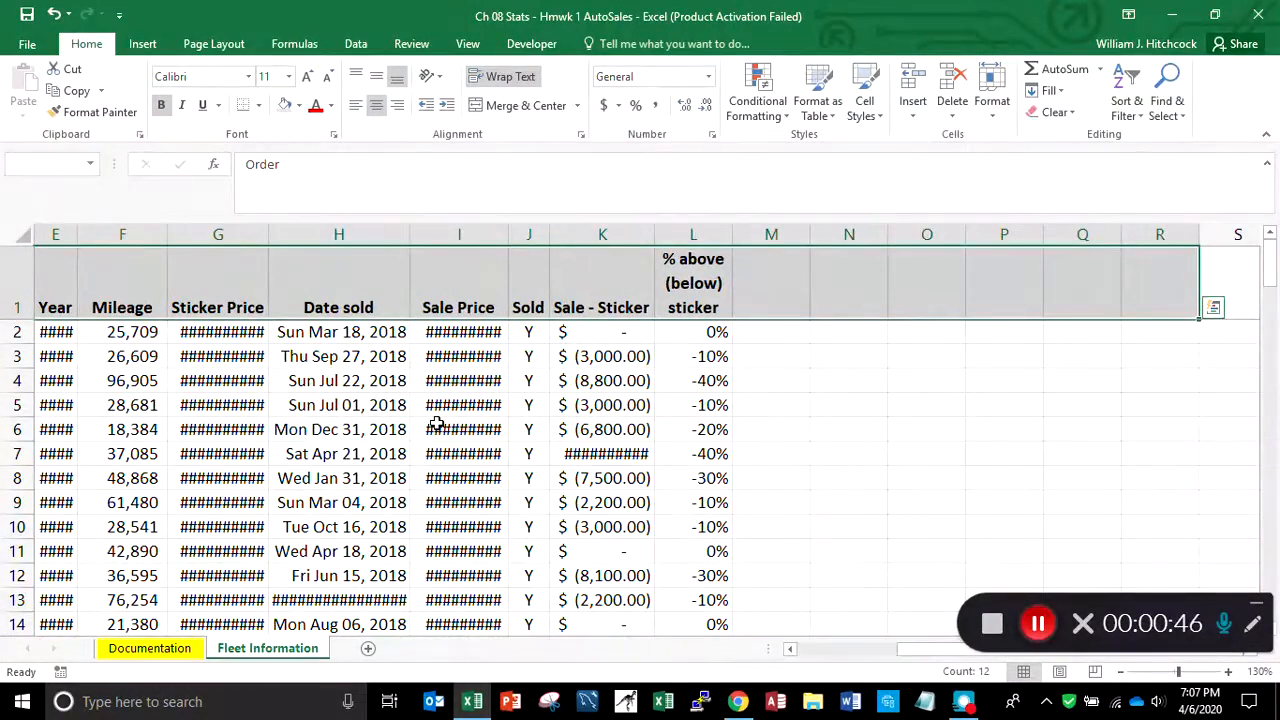
key(shift+Down)
key(shift+Down)
key(shift+Down)
key(shift+Down)
key(shift+Down)
key(shift+Down)
key(shift+Down)
key(shift+Down)
key(shift+Down)
key(shift+Down)
key(shift+Down)
key(shift+Down)
key(shift+Down)
key(shift+Down)
key(shift+Down)
key(shift+Down)
key(shift+Down)
key(shift+Down)
key(shift+Down)
key(shift+Down)
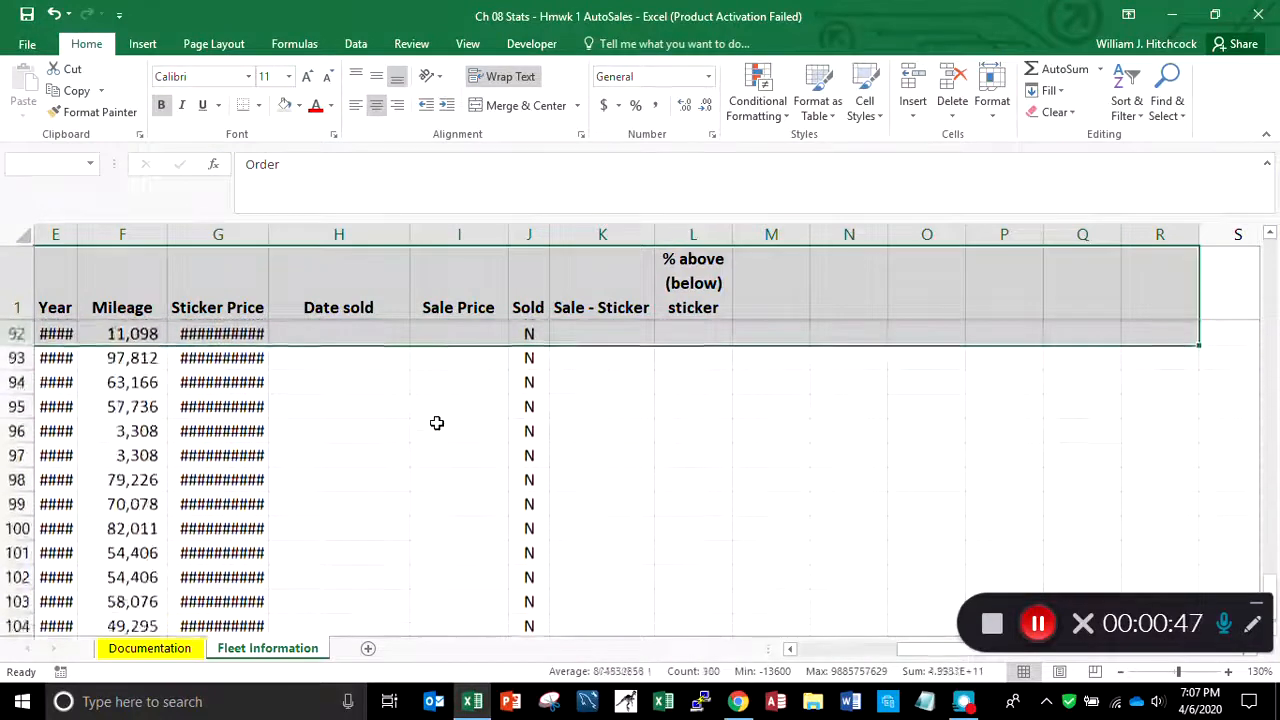
key(shift+Down)
key(shift+Down)
key(shift+Down)
key(shift+Down)
key(shift+Down)
key(shift+Down)
key(shift+Down)
key(shift+Down)
key(shift+Down)
key(shift+Down)
key(shift+Down)
key(shift+Down)
key(shift+Down)
key(shift+Down)
key(shift+Down)
key(shift+Down)
key(shift+Down)
key(shift+Down)
key(shift+Down)
key(shift+Down)
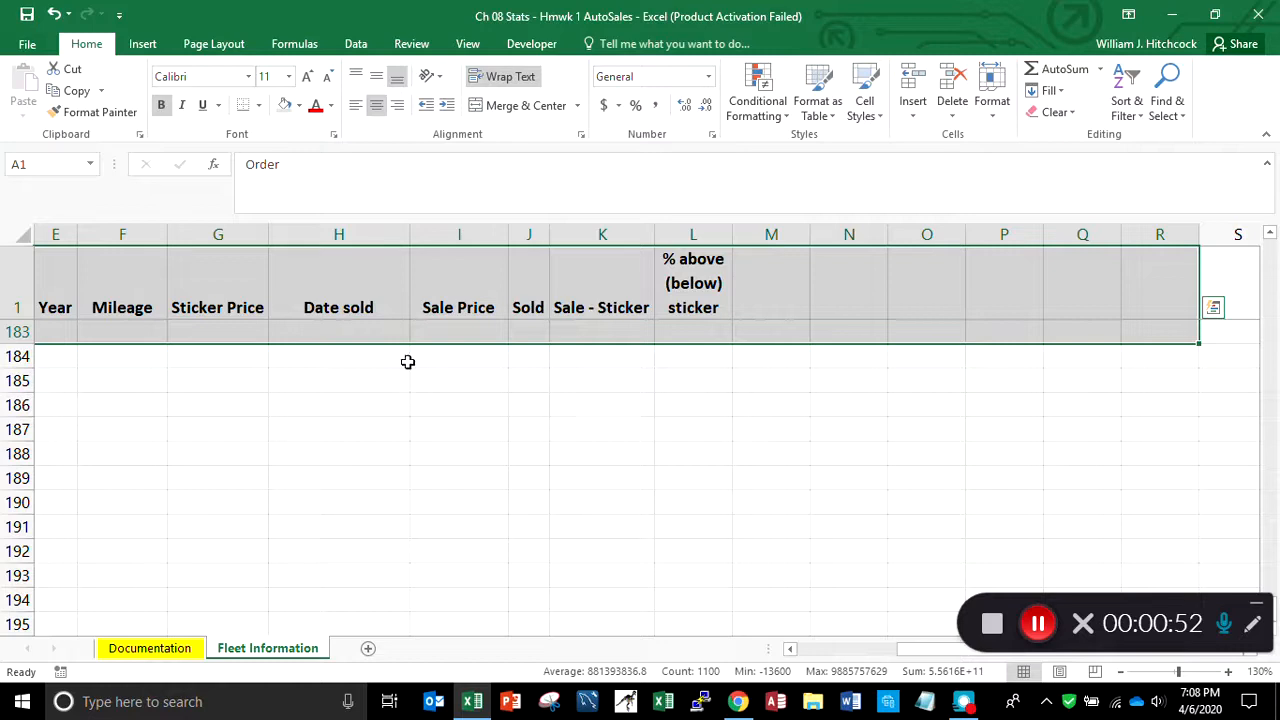
click(289, 78)
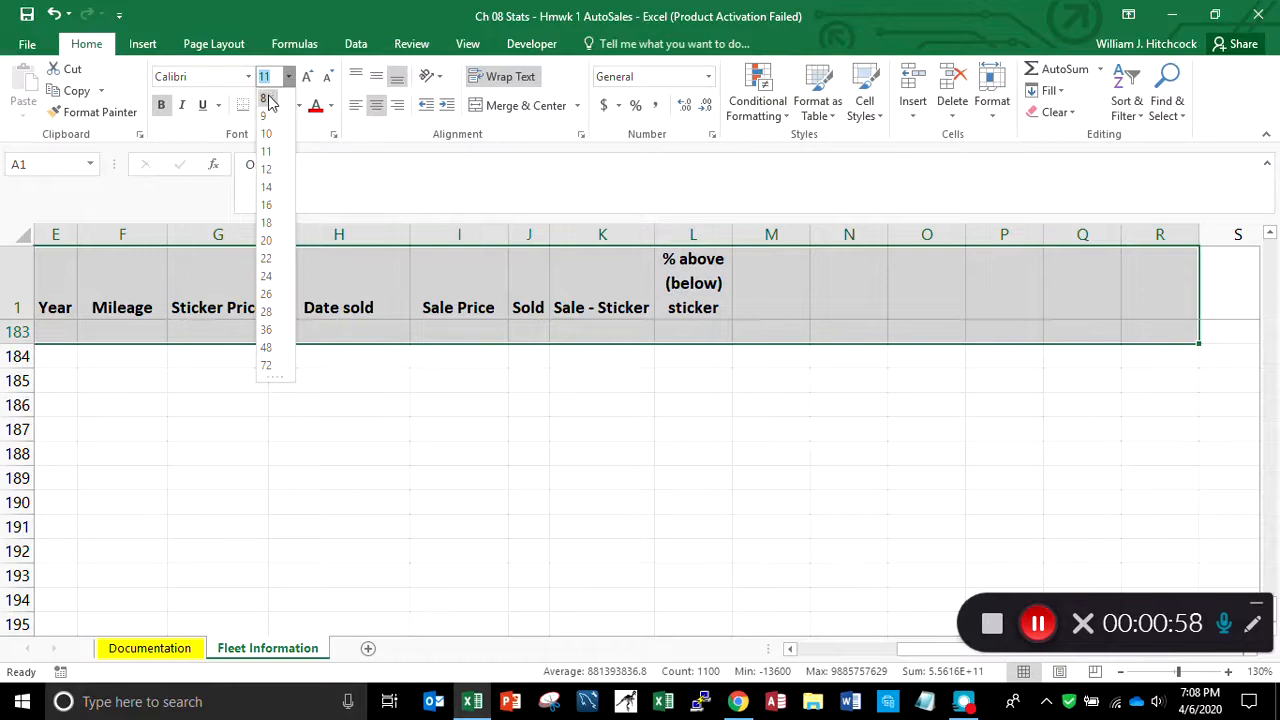
click(265, 98)
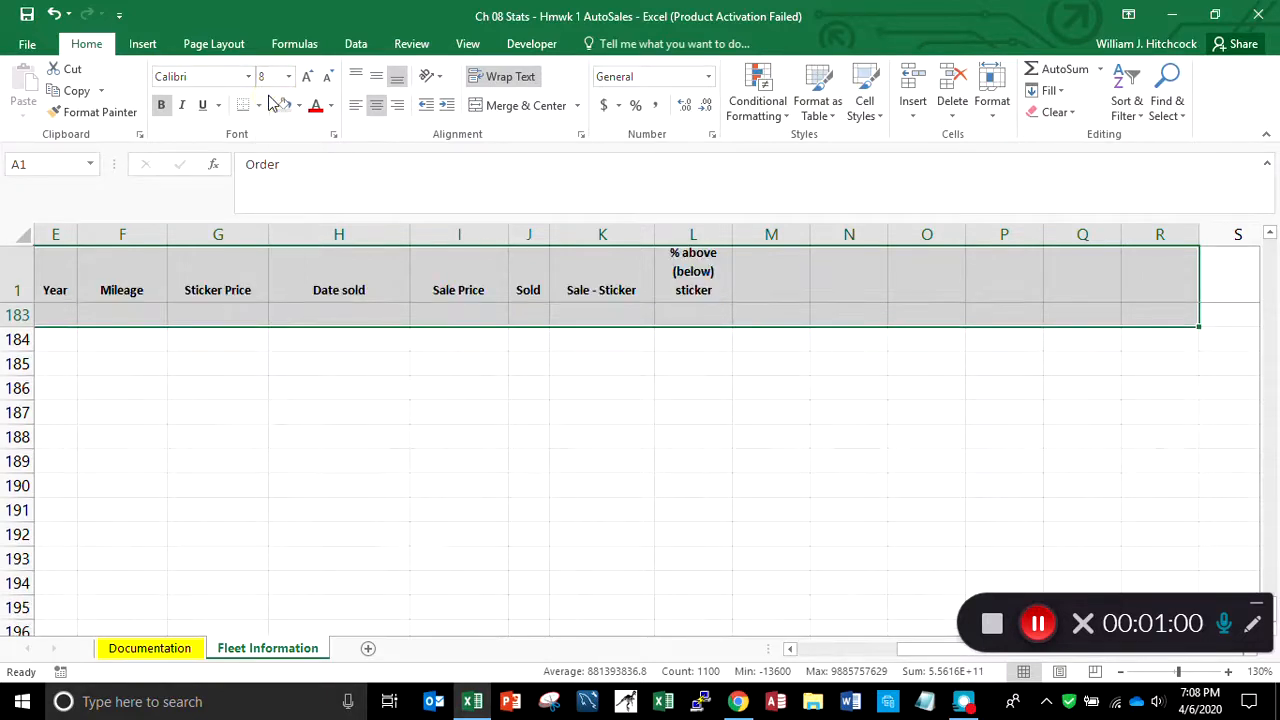
key(ctrl+Home)
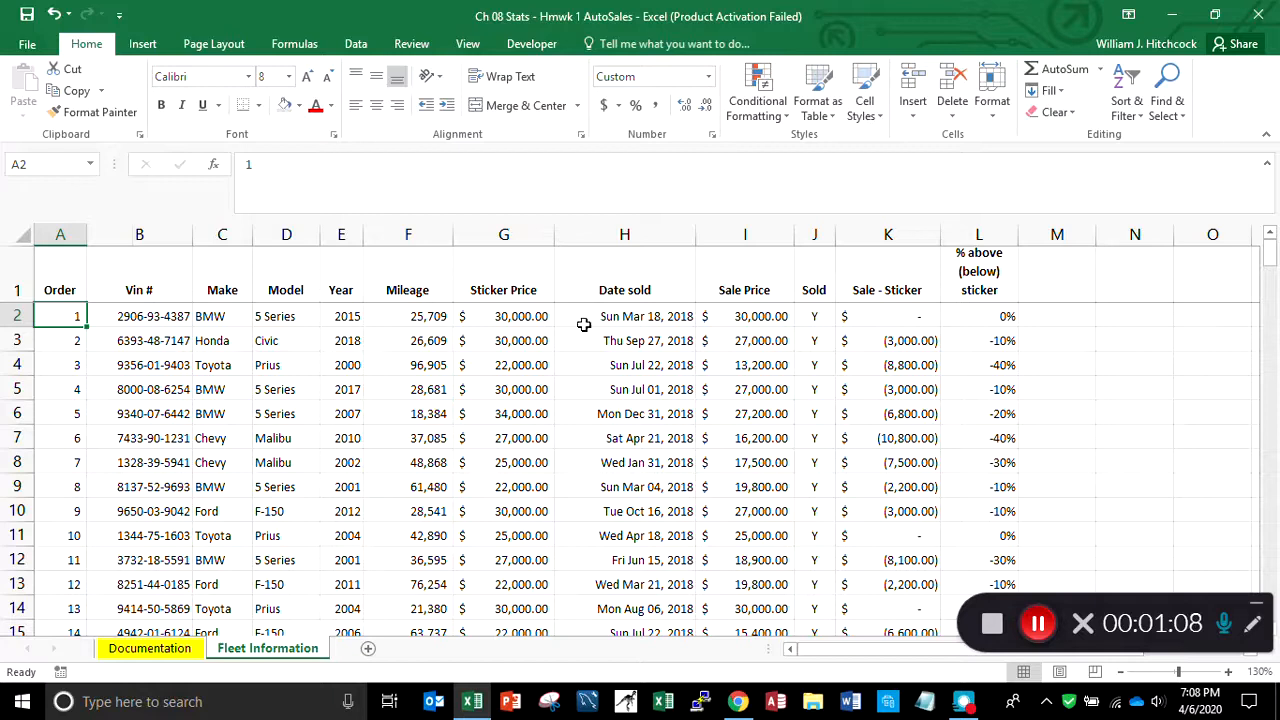
Zoom the worksheet to 150% and autofit the widths of columns A through L
click(1227, 675)
click(1227, 675)
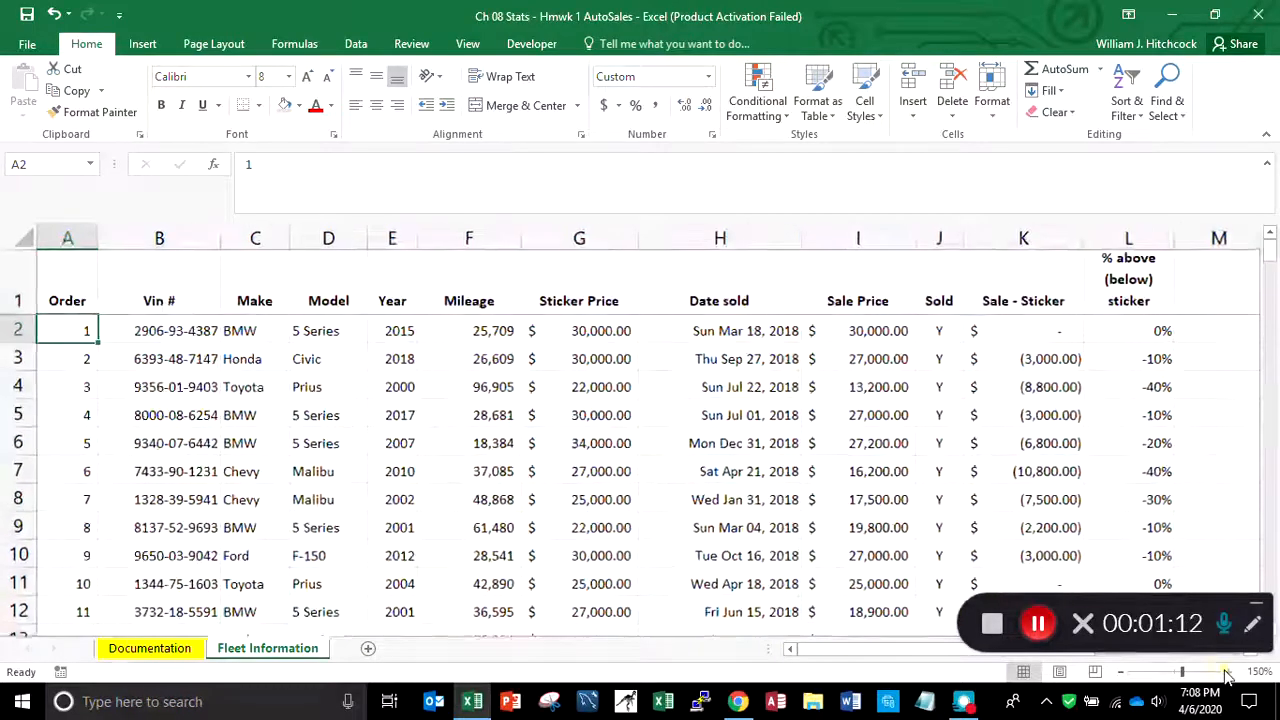
click(58, 232)
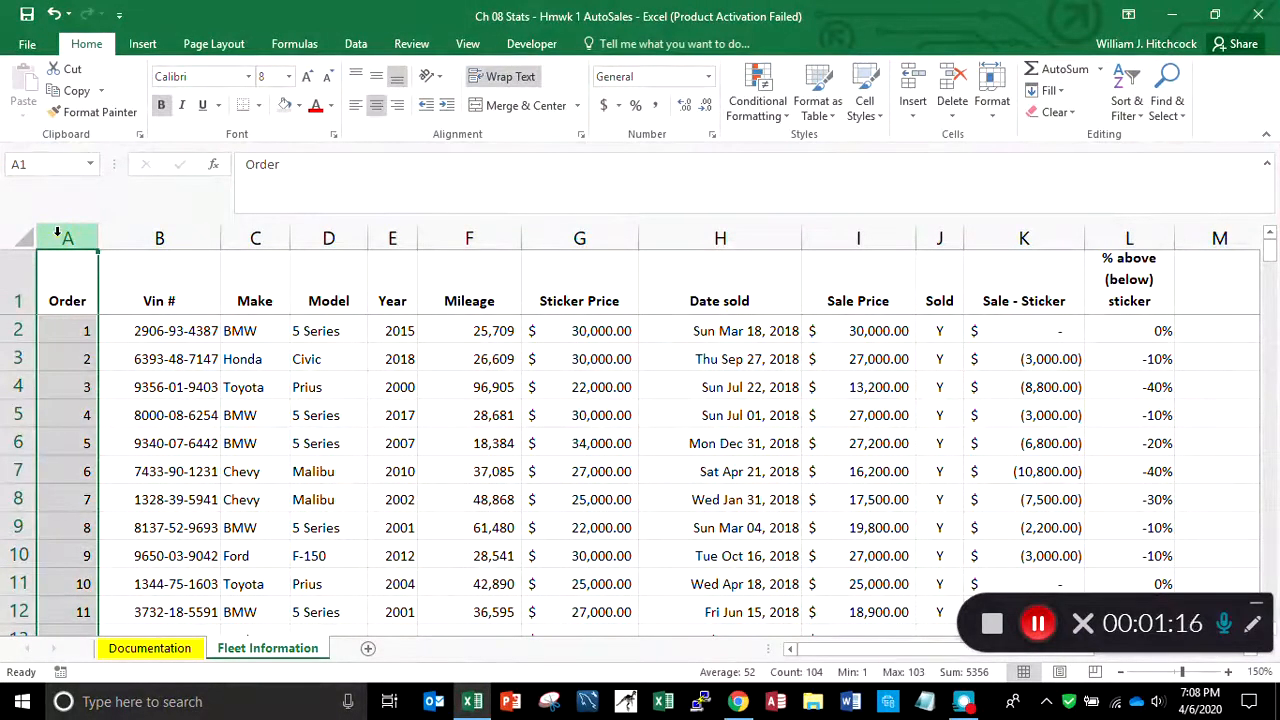
shift+click(1144, 239)
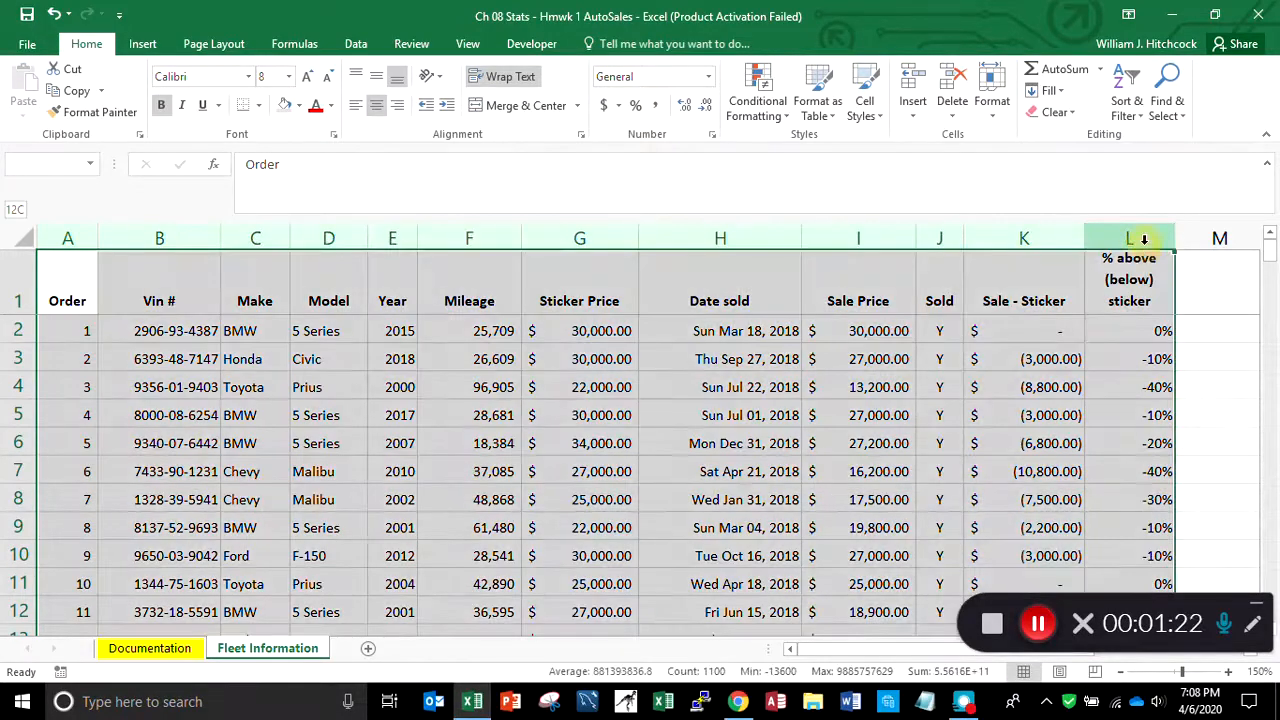
double_click(521, 230)
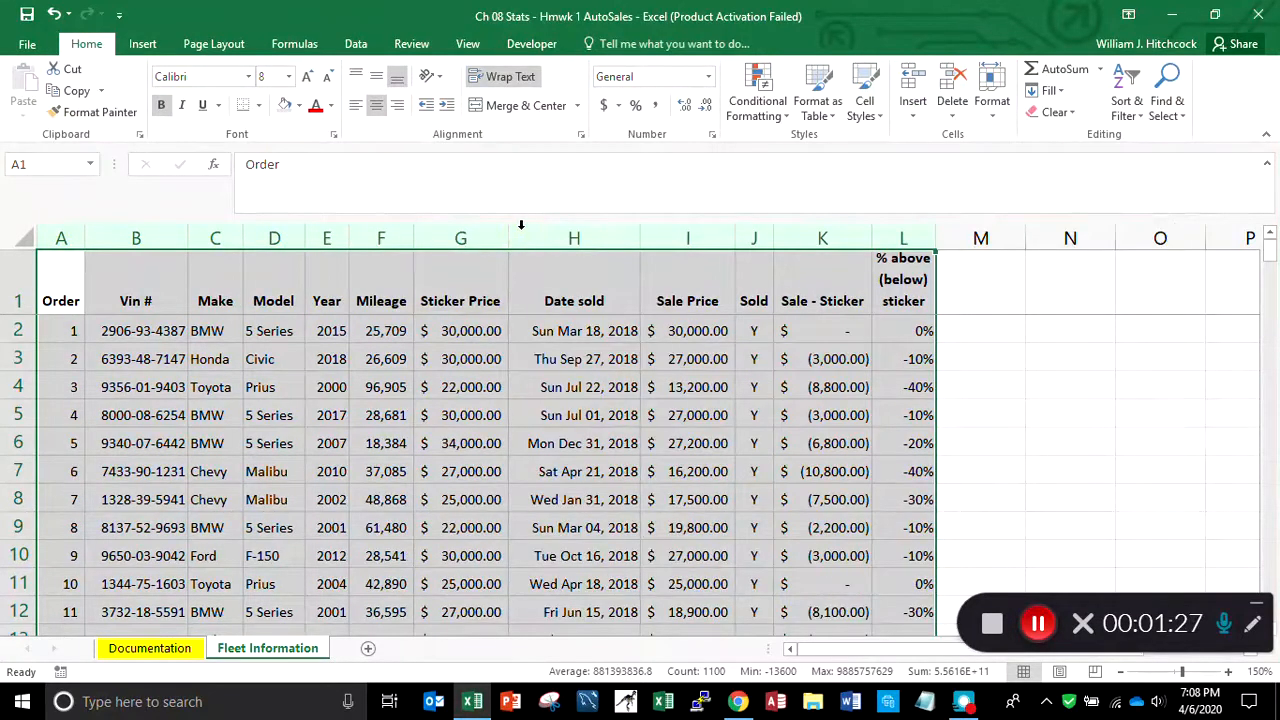
key(Down)
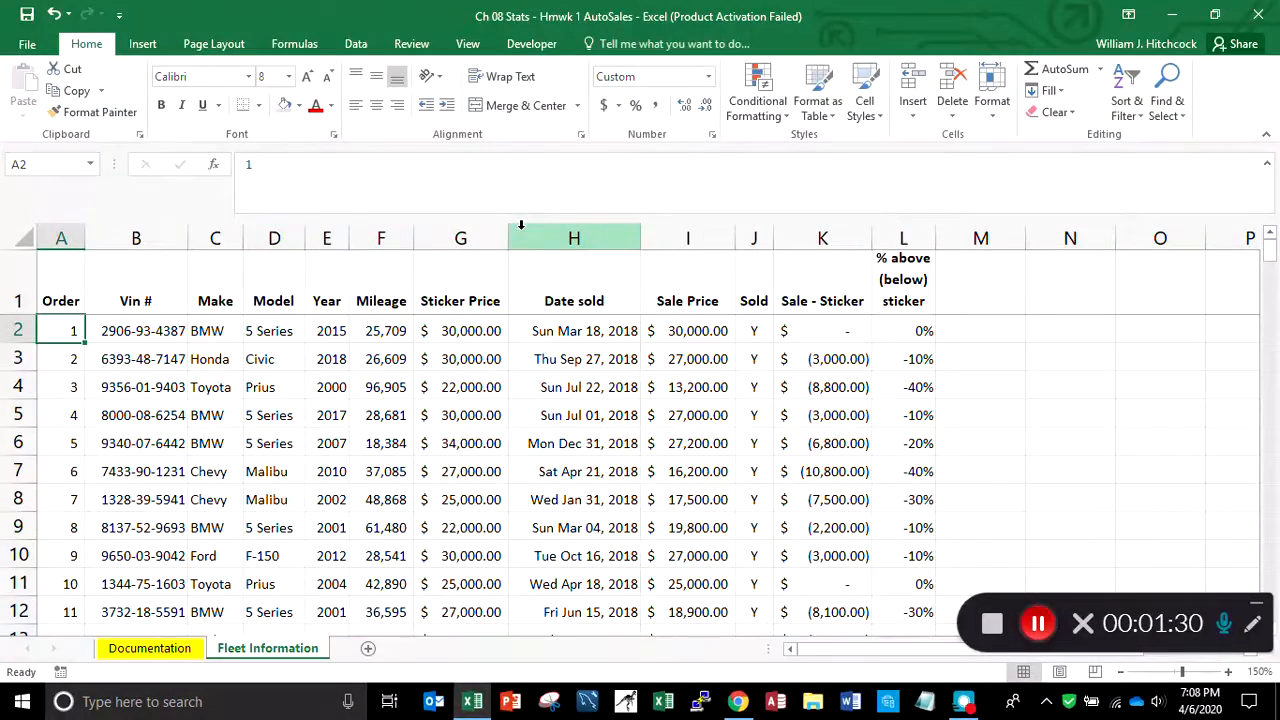
Examine the fleet records from the first rows down to the end of the Order column
key(Down)
key(Down)
key(Down)
key(Down)
key(Down)
key(Down)
key(Down)
key(Down)
key(Down)
key(Down)
key(Down)
key(Down)
key(Down)
key(Down)
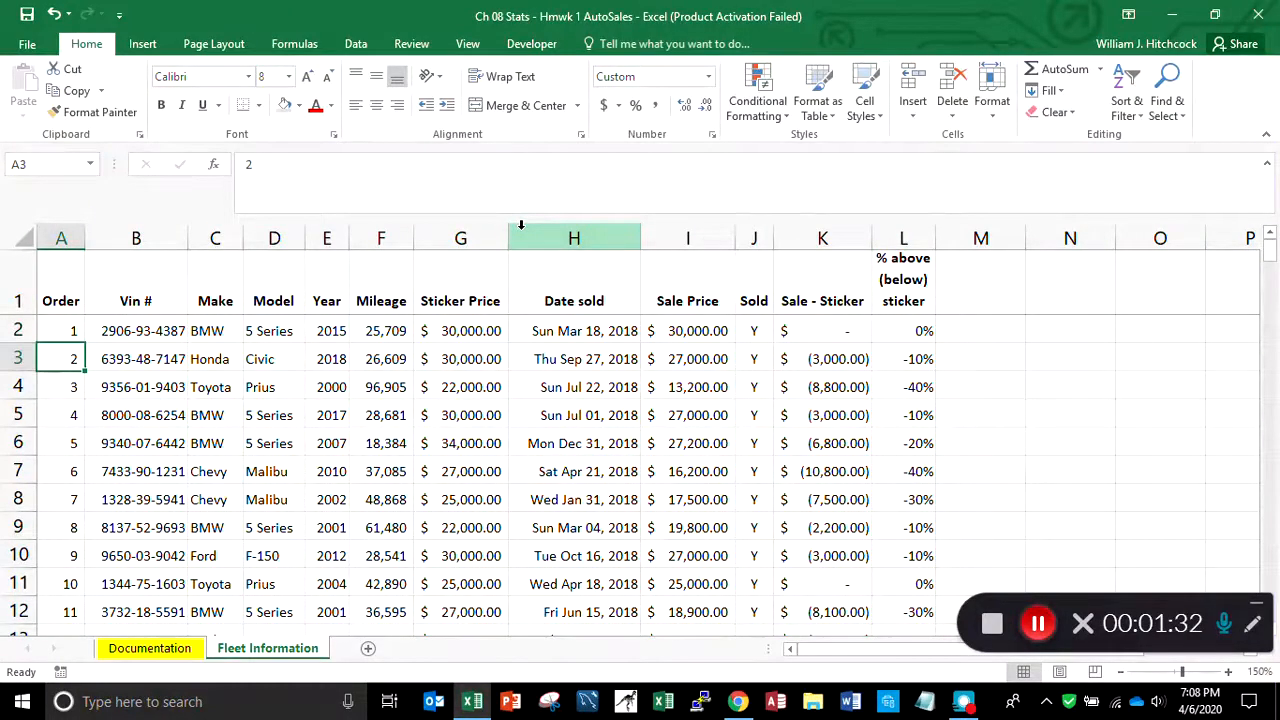
key(Down)
key(Down)
key(Down)
key(Down)
key(Down)
key(Down)
key(Down)
key(Down)
key(Down)
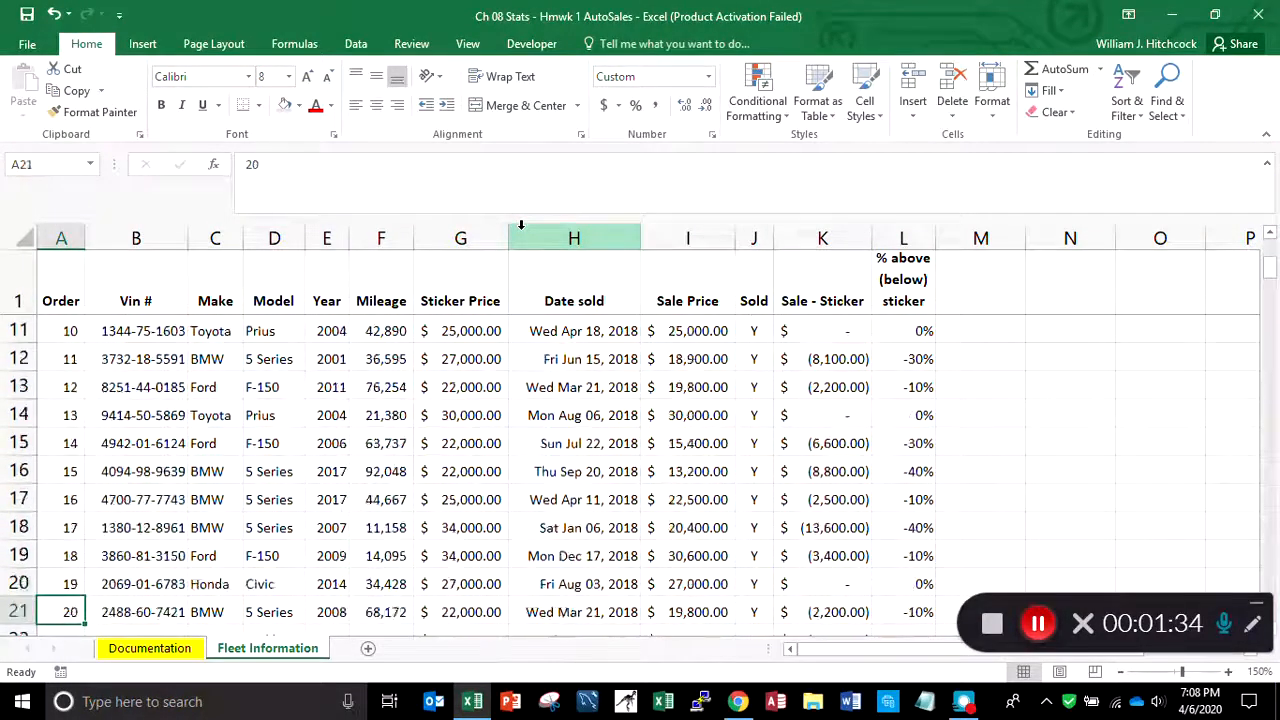
key(End)
key(Down)
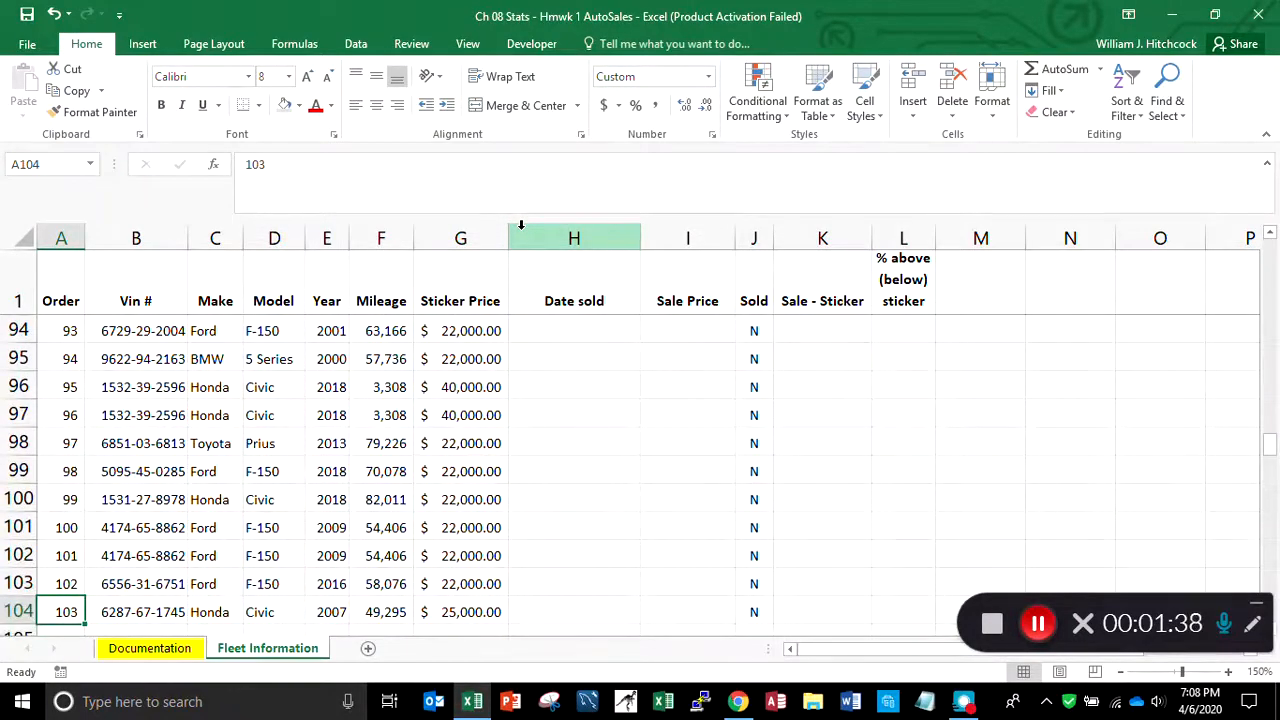
key(Down)
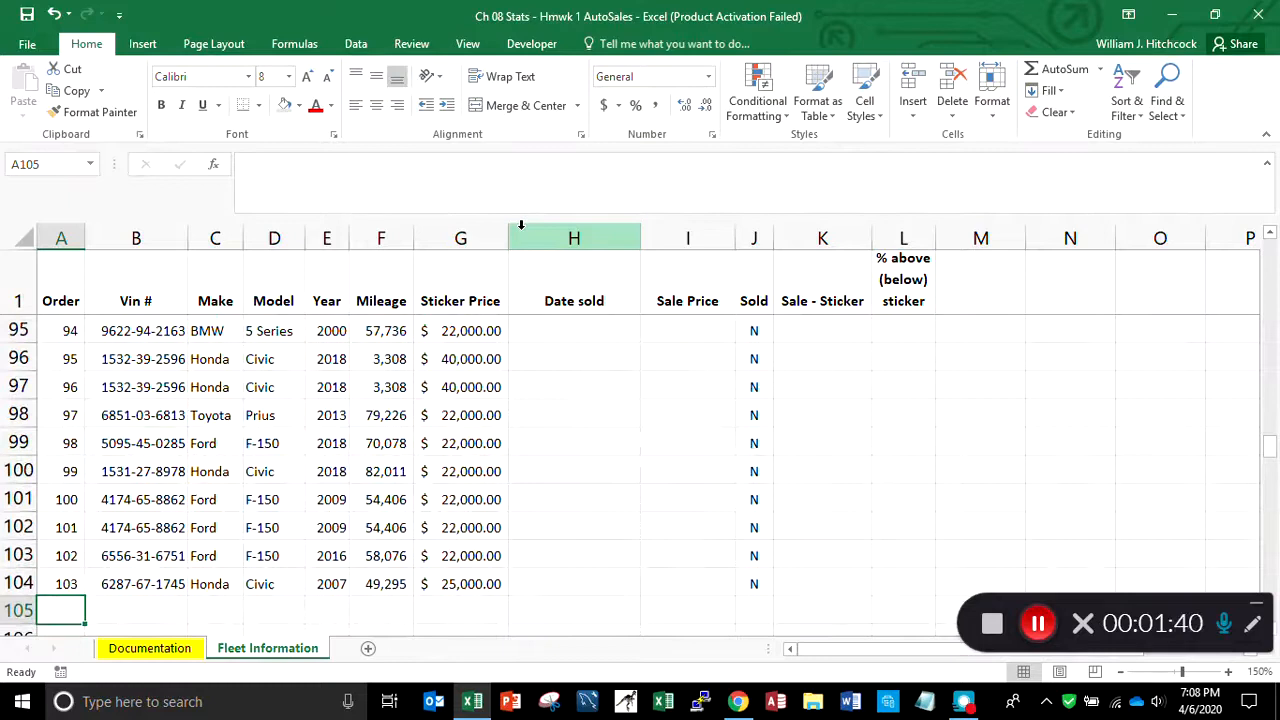
key(ctrl+Home)
key(Right)
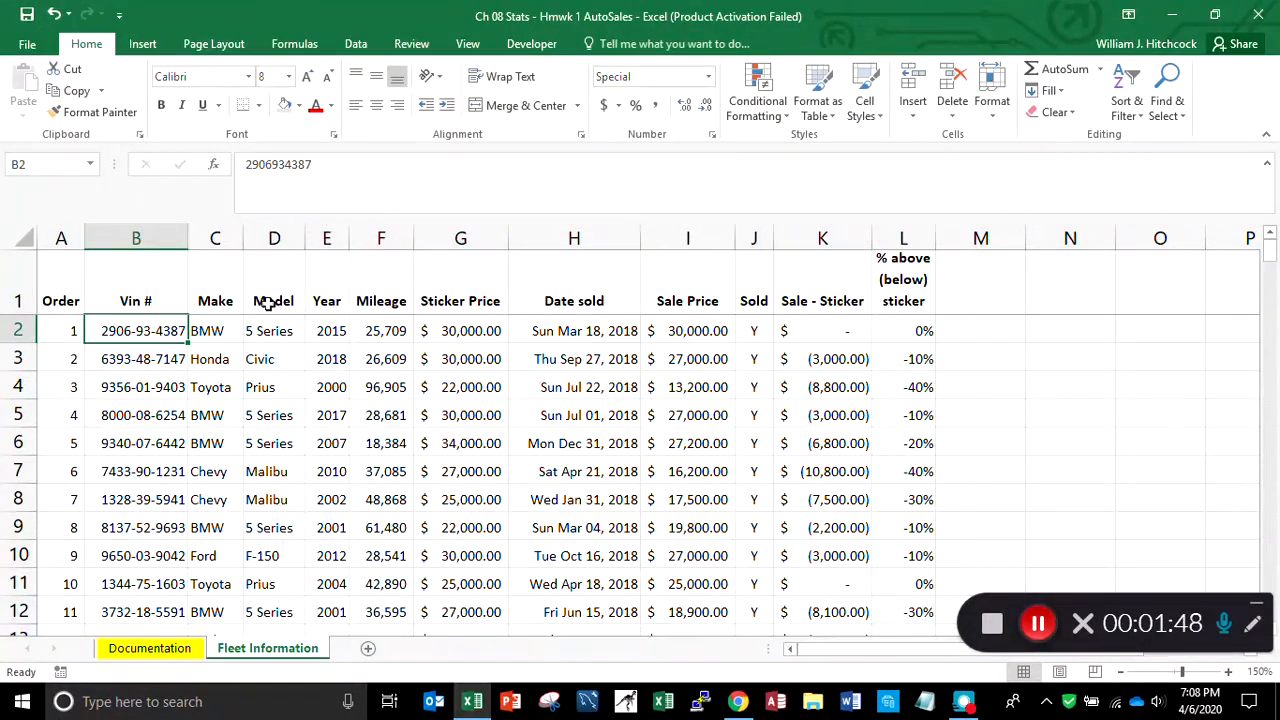
right_click(147, 329)
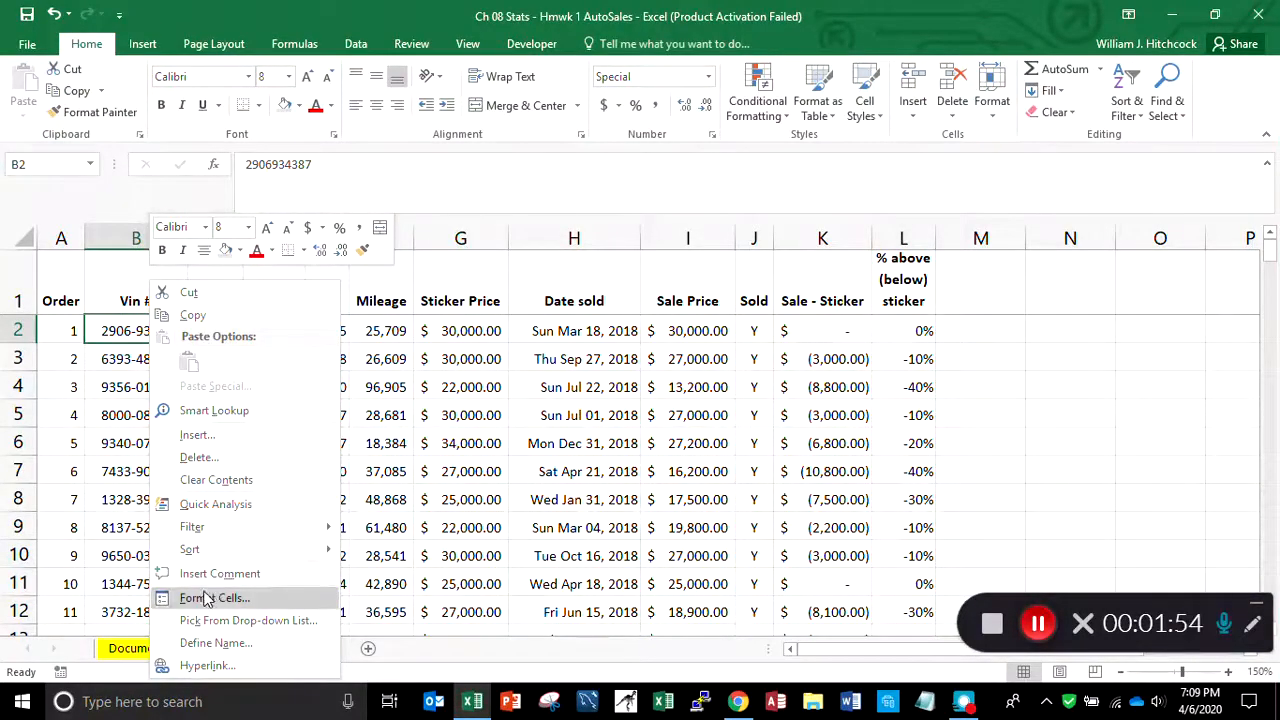
click(140, 367)
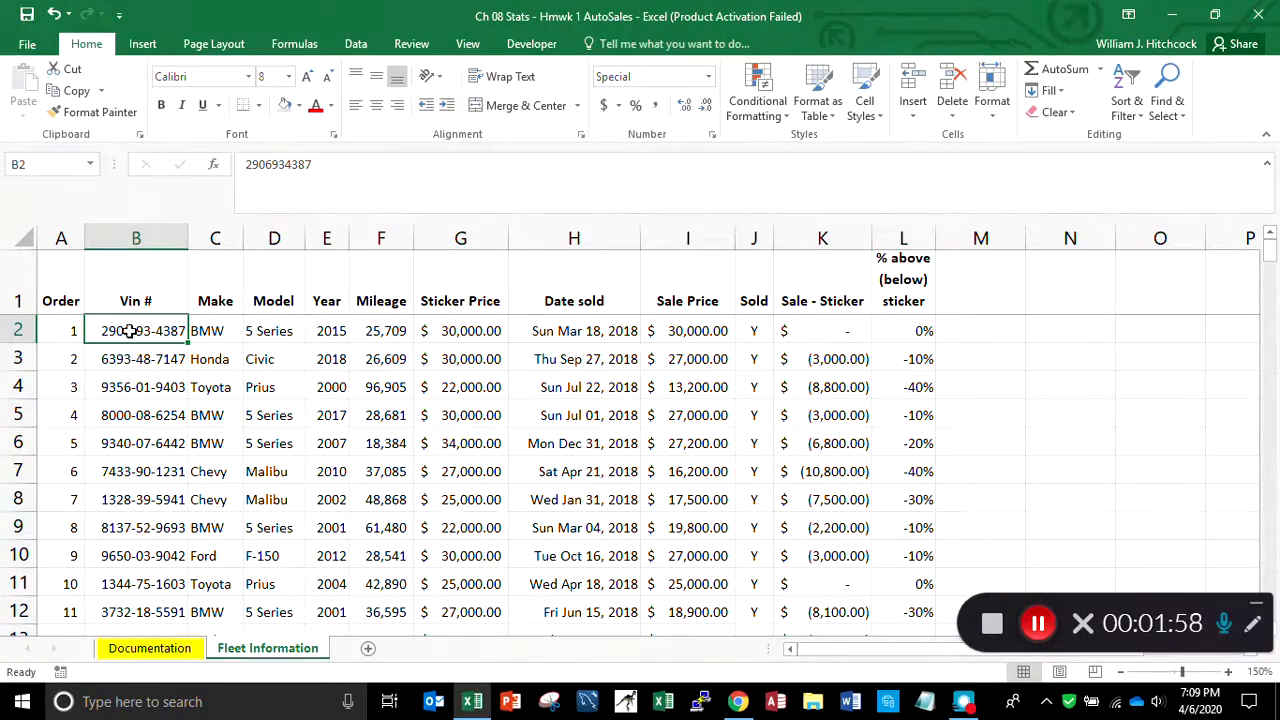
right_click(130, 331)
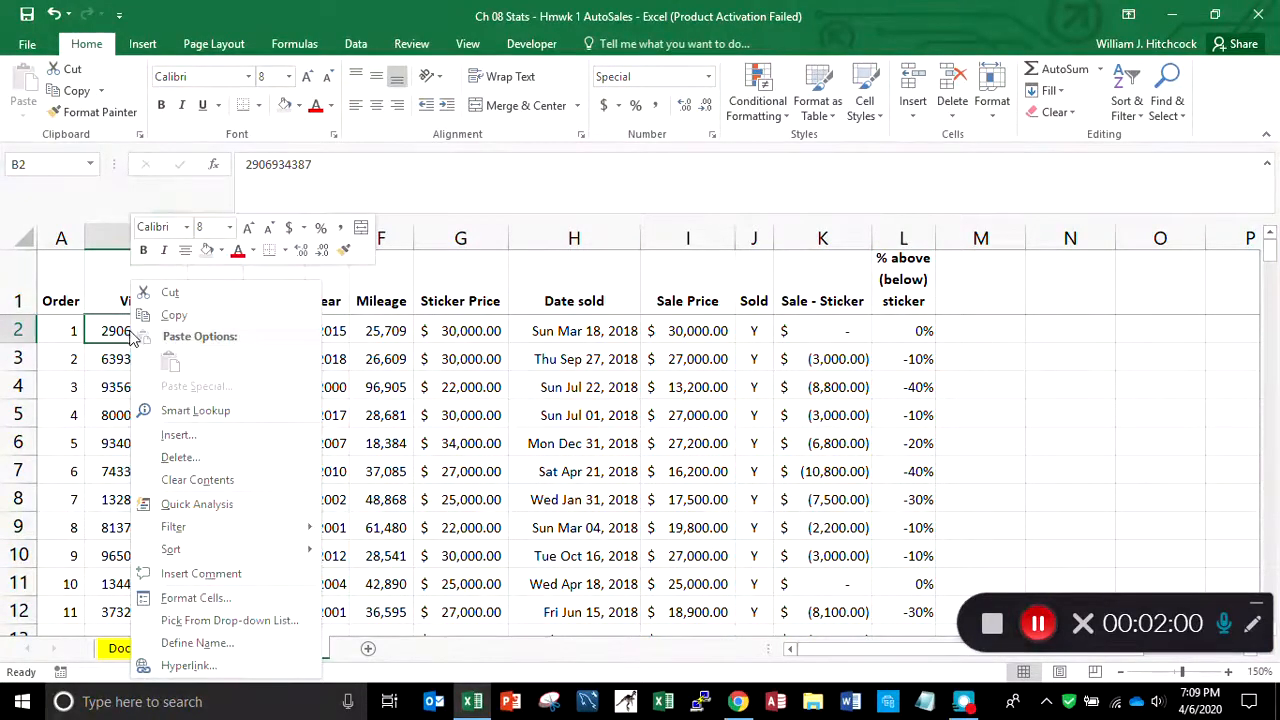
click(182, 600)
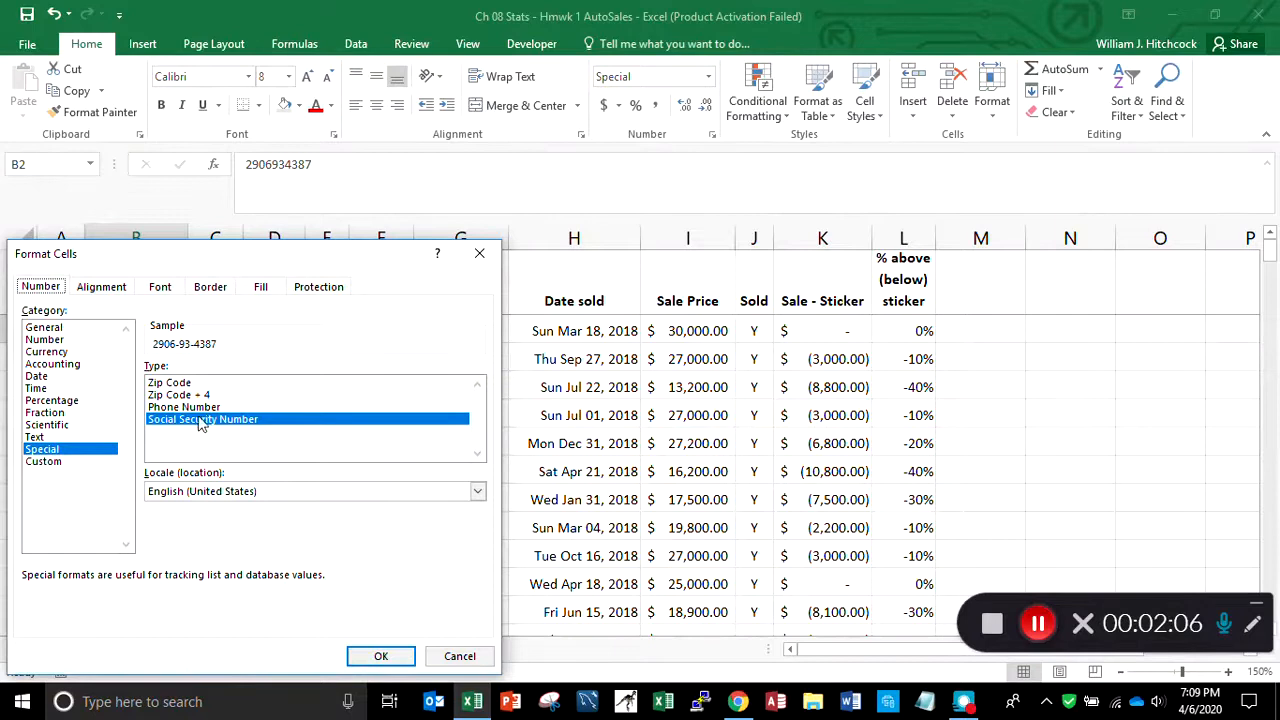
click(52, 462)
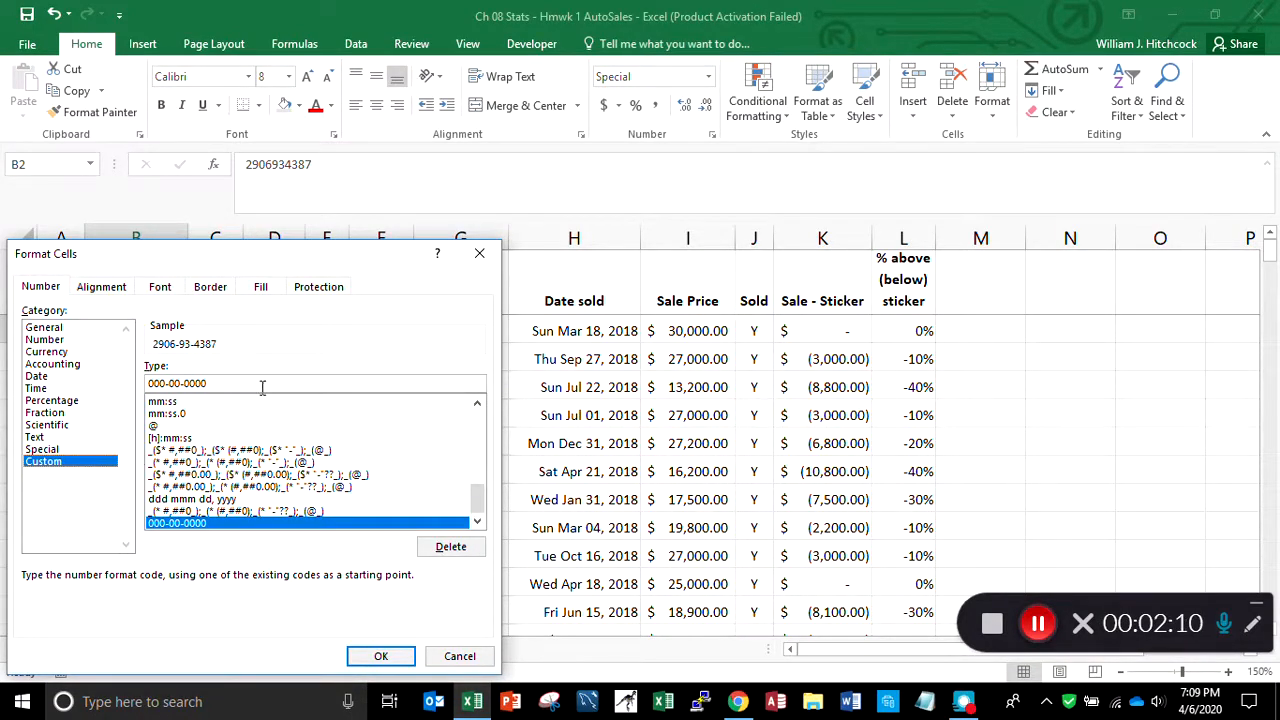
click(151, 382)
text(0-)
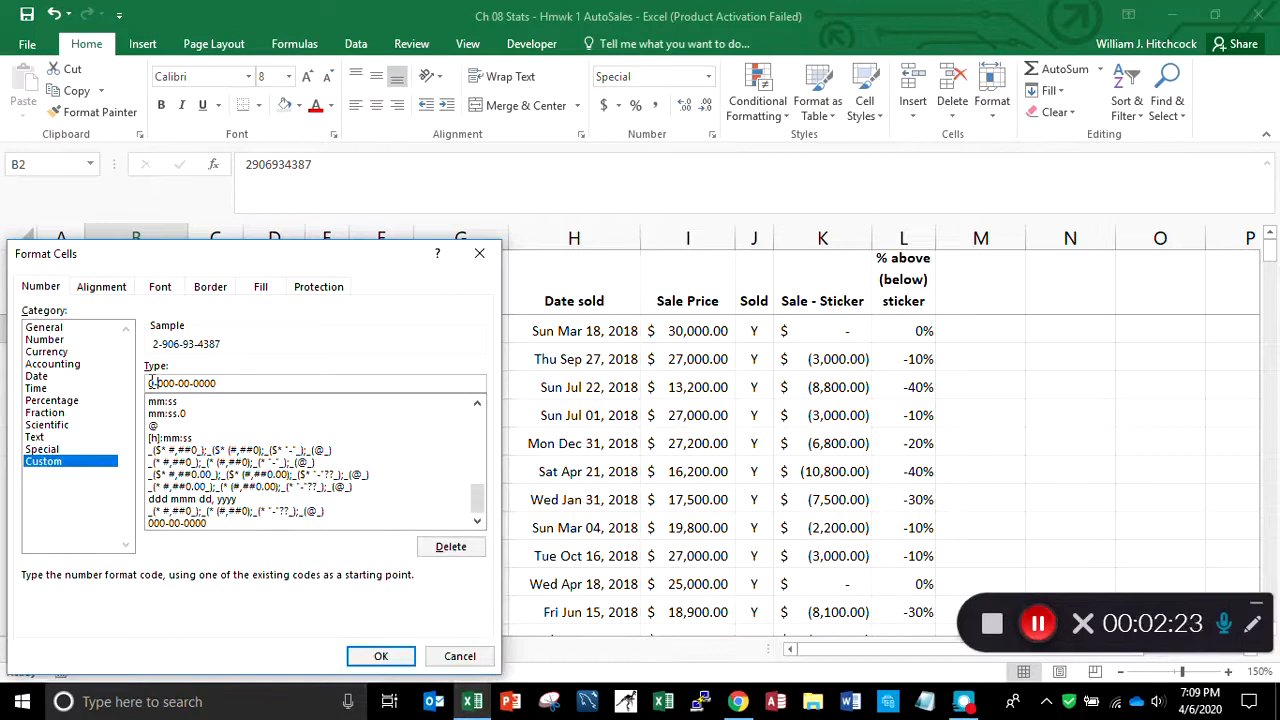
key(Return)
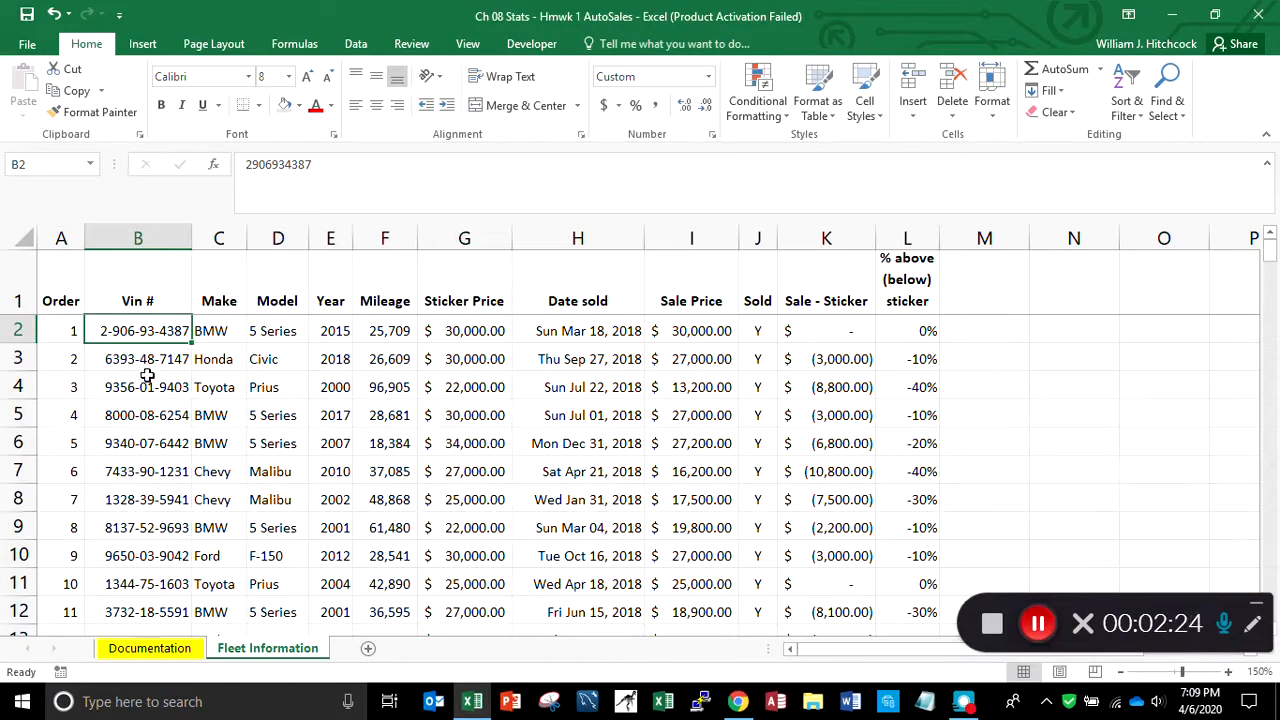
Copy the number format of cell B2 to the remaining Vin # cells, B3 through B104
click(93, 112)
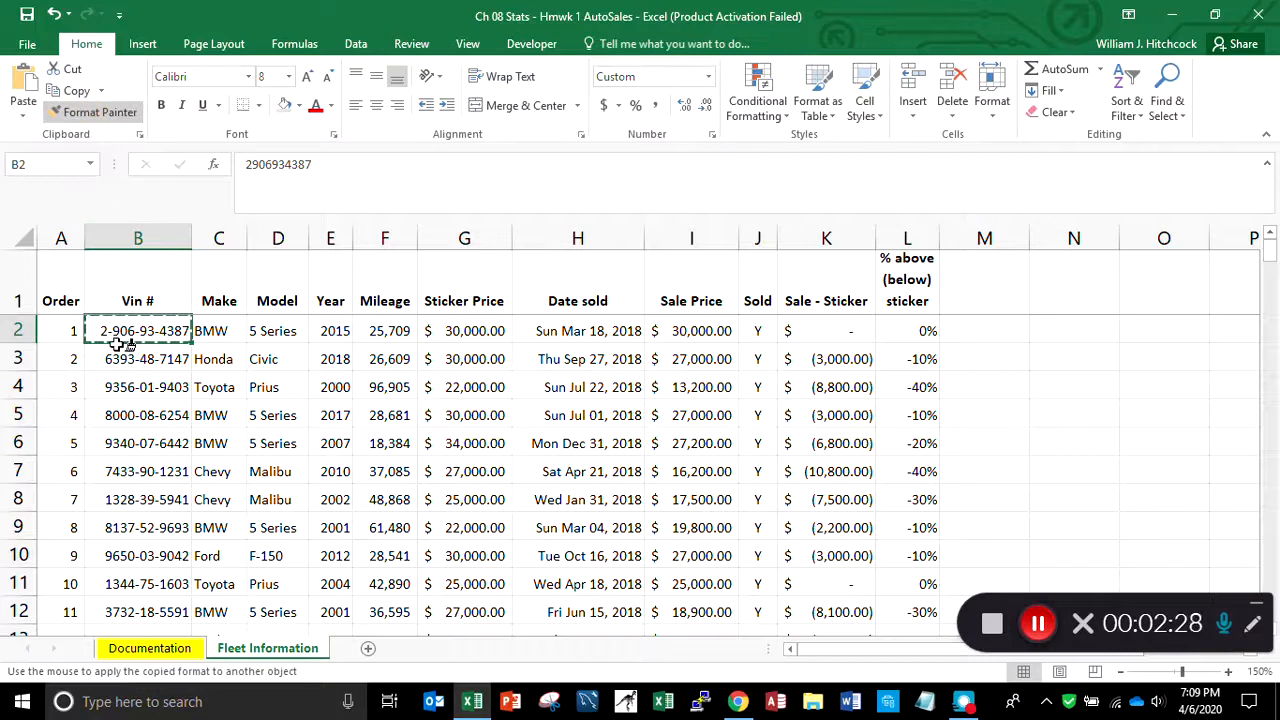
mouse_move(118, 357)
mouse_down()
mouse_move(83, 449)
mouse_move(77, 526)
mouse_move(104, 557)
mouse_move(131, 665)
mouse_move(120, 660)
mouse_move(128, 586)
mouse_up()
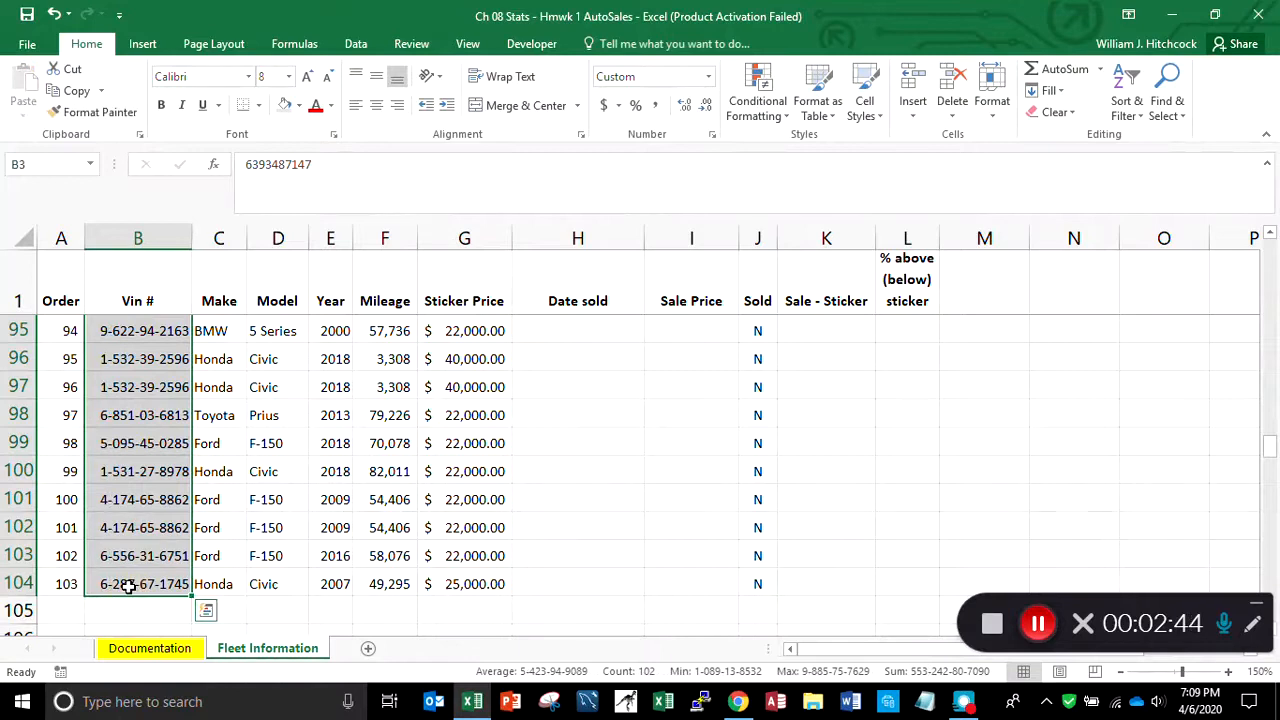
key(Up)
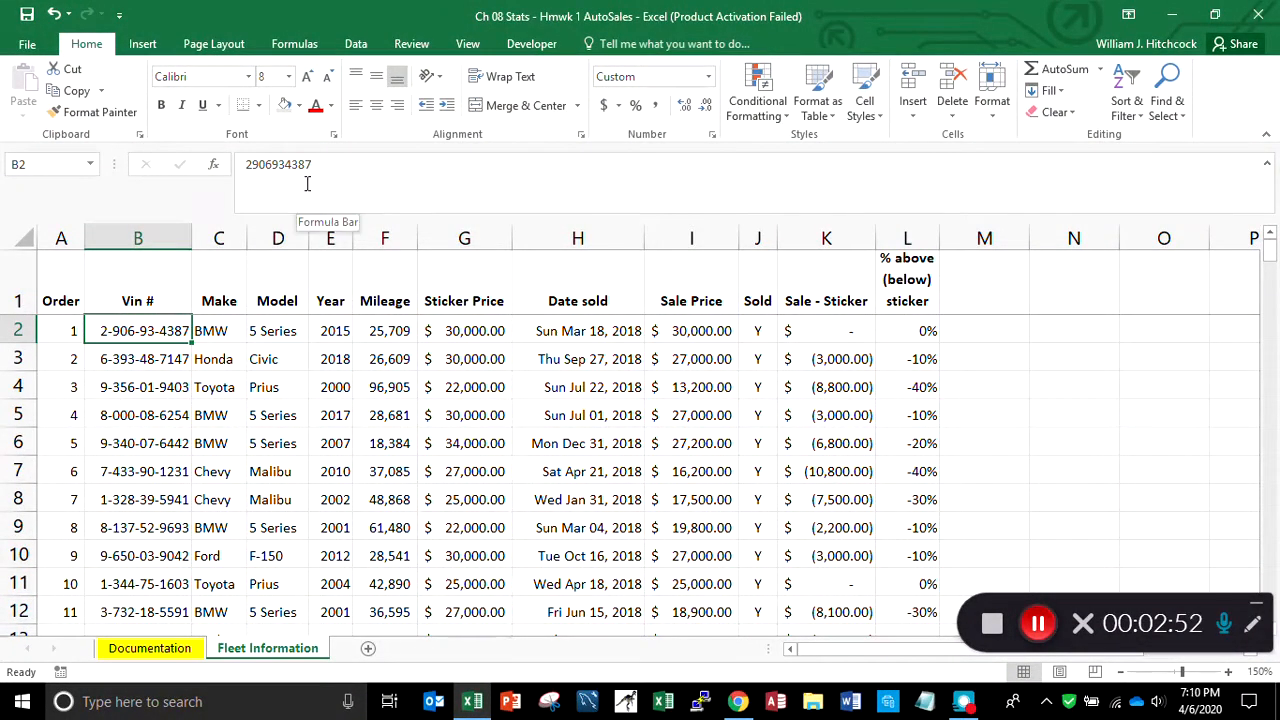
key(Right)
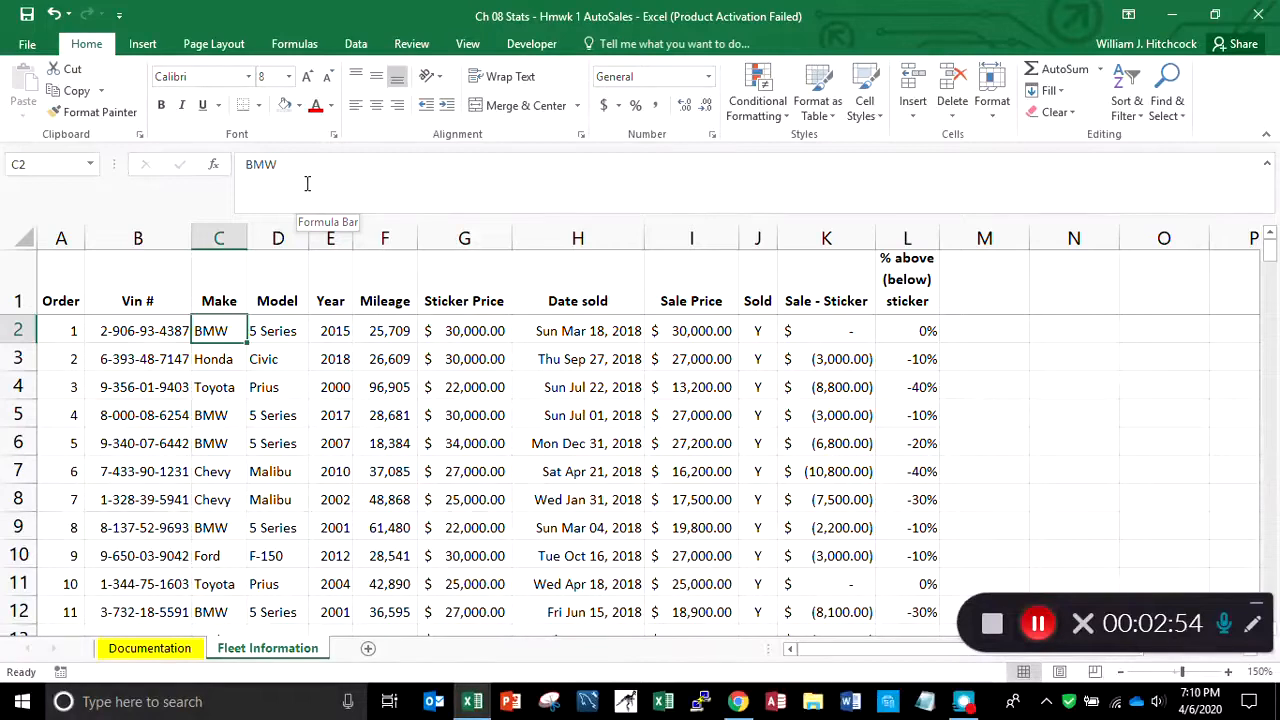
Examine the first record's fields from Make through Date sold, including the custom number format applied to cell H2
key(Right)
key(Right)
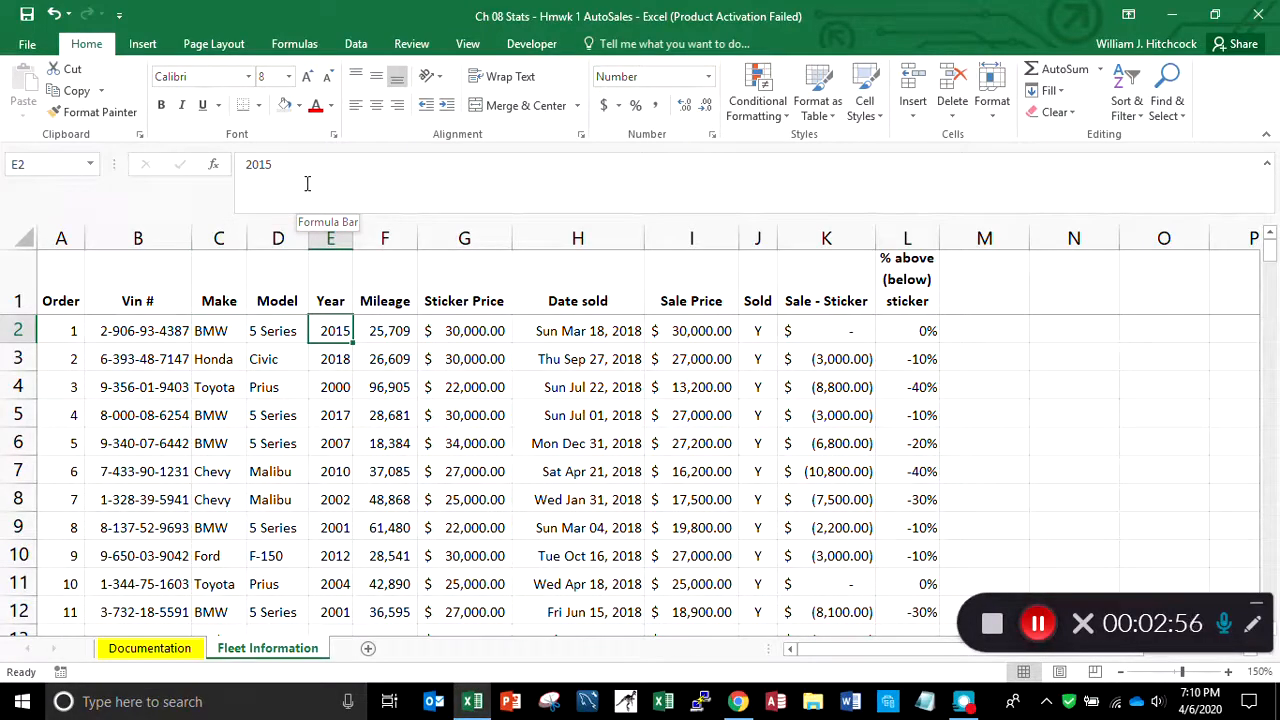
key(Right)
key(Right)
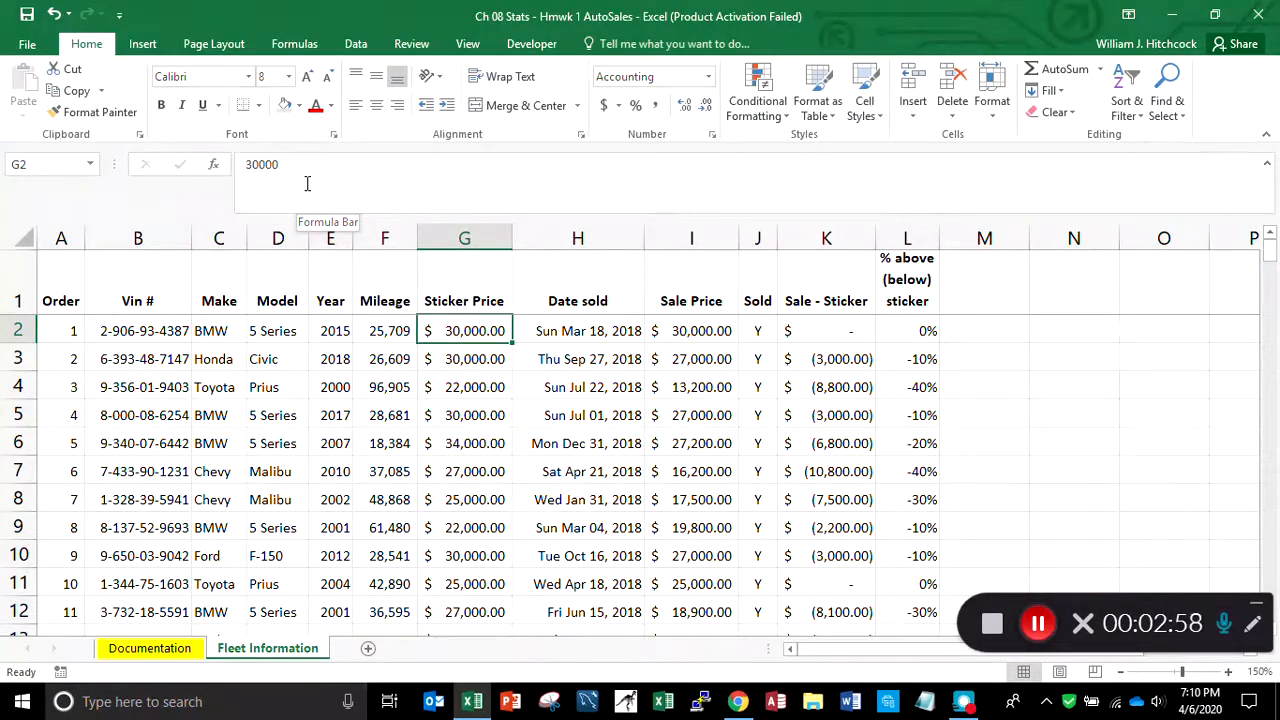
key(Right)
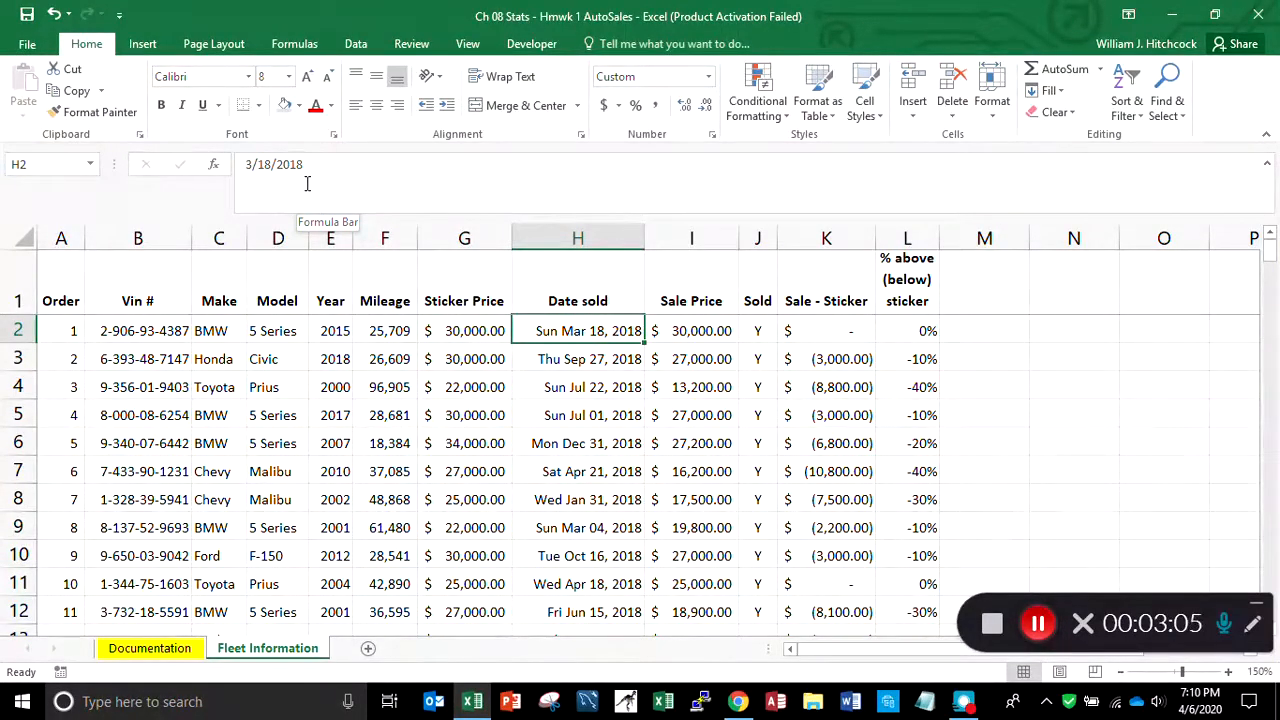
right_click(540, 328)
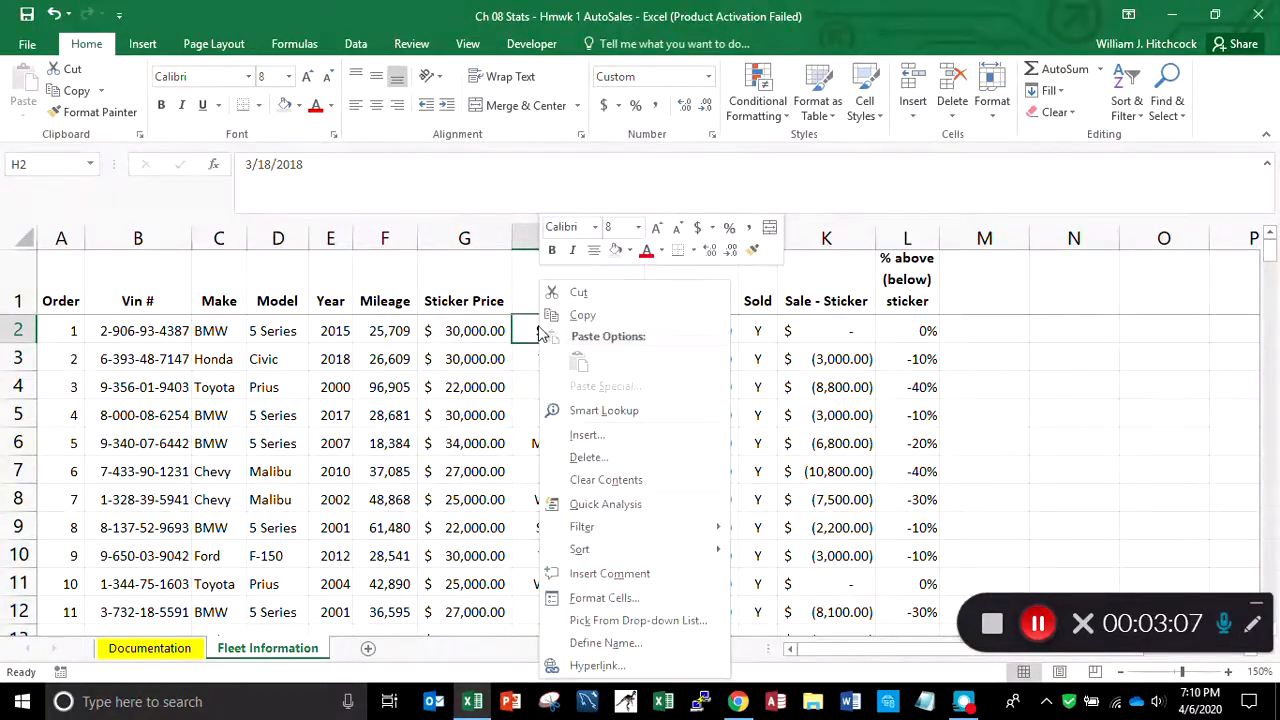
click(584, 597)
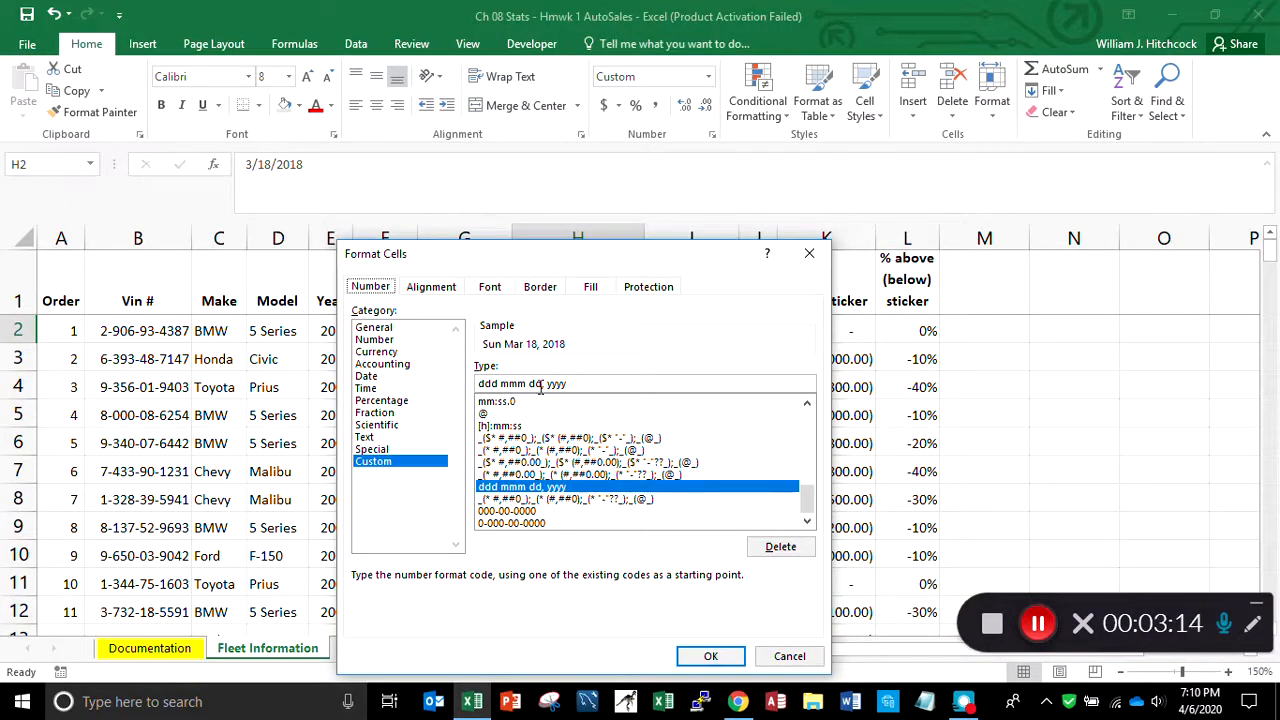
click(705, 653)
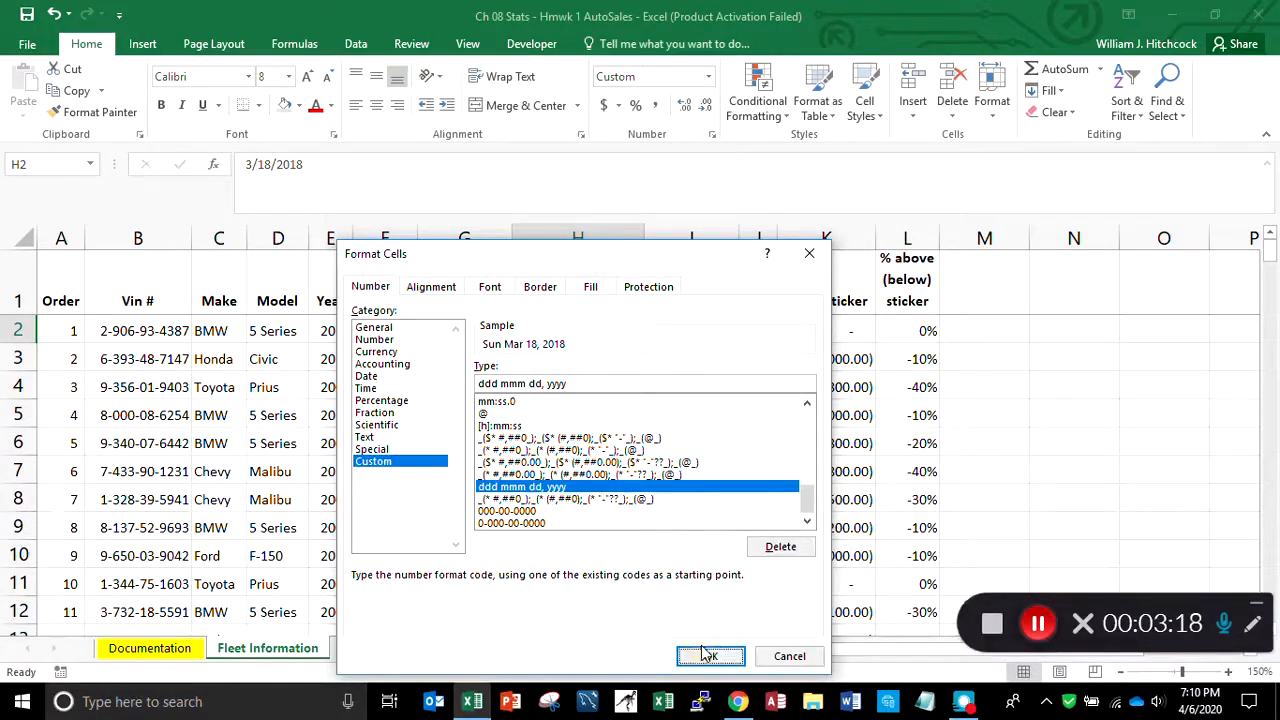
Examine the Sold column's formula from J2 down to row 31, comparing it with the Date sold and Sale Price cells it depends on
key(Right)
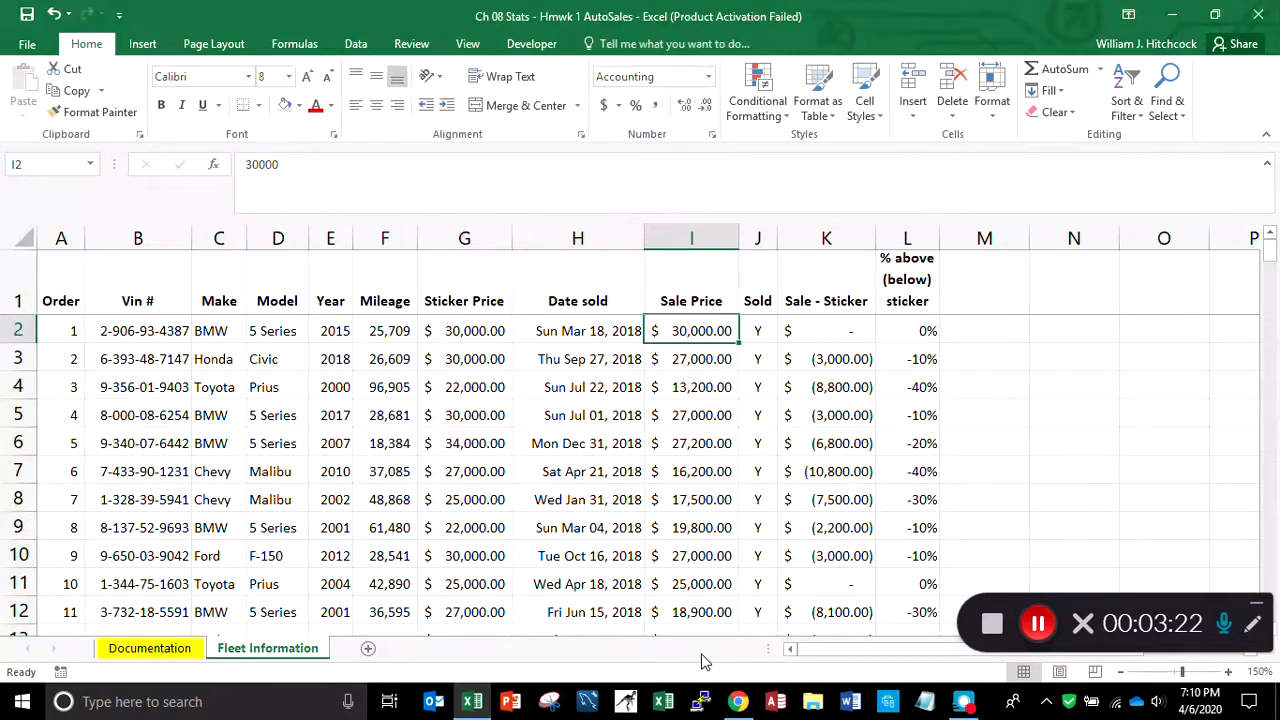
key(Right)
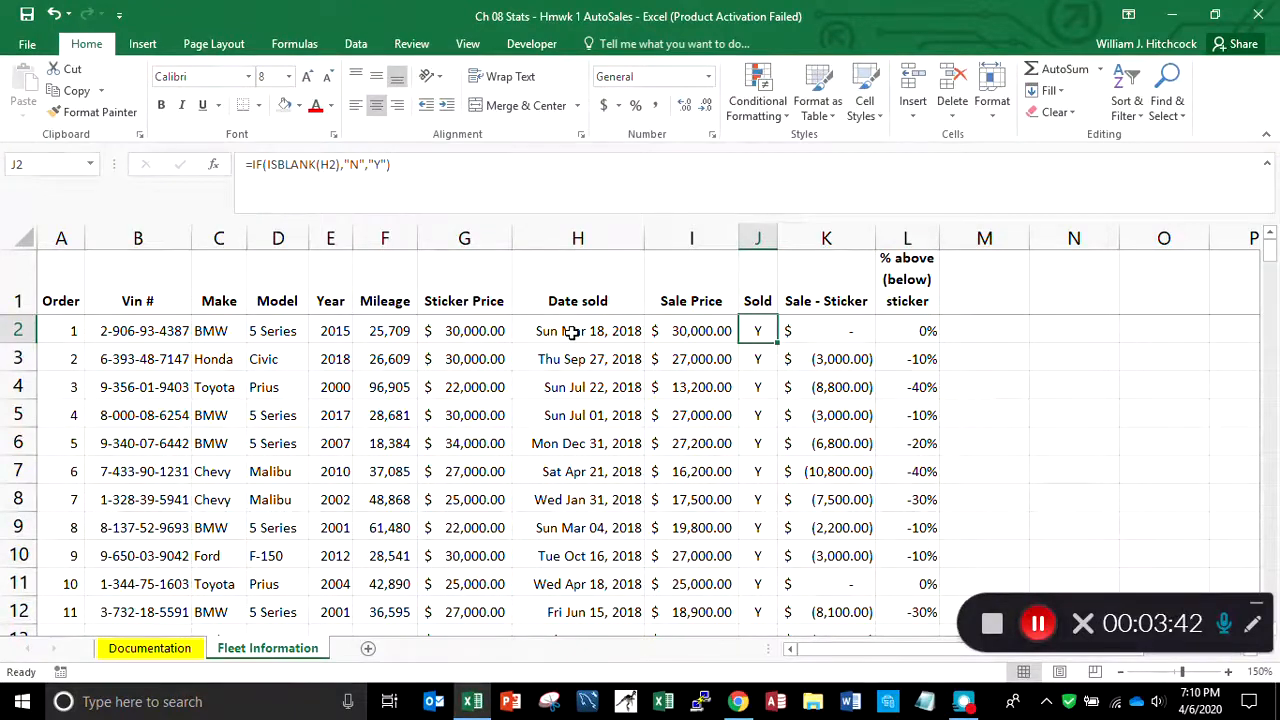
key(Down)
key(Down)
key(Down)
key(Down)
key(Down)
key(Down)
key(Down)
key(Down)
key(Down)
key(Down)
key(Down)
key(Down)
key(Down)
key(Down)
key(Down)
key(Down)
key(Down)
key(Down)
key(Down)
key(Down)
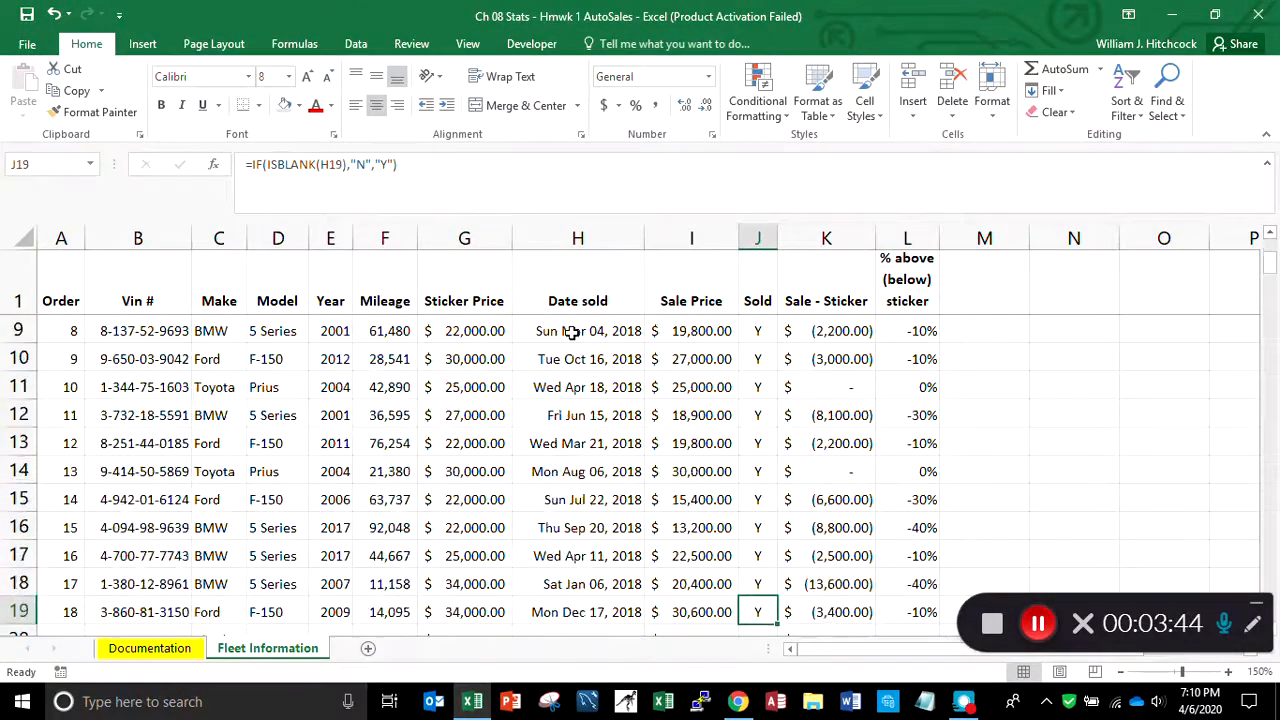
key(Down)
key(Down)
key(Down)
key(Down)
key(Down)
key(Down)
key(Down)
key(Down)
key(Down)
key(Down)
key(Down)
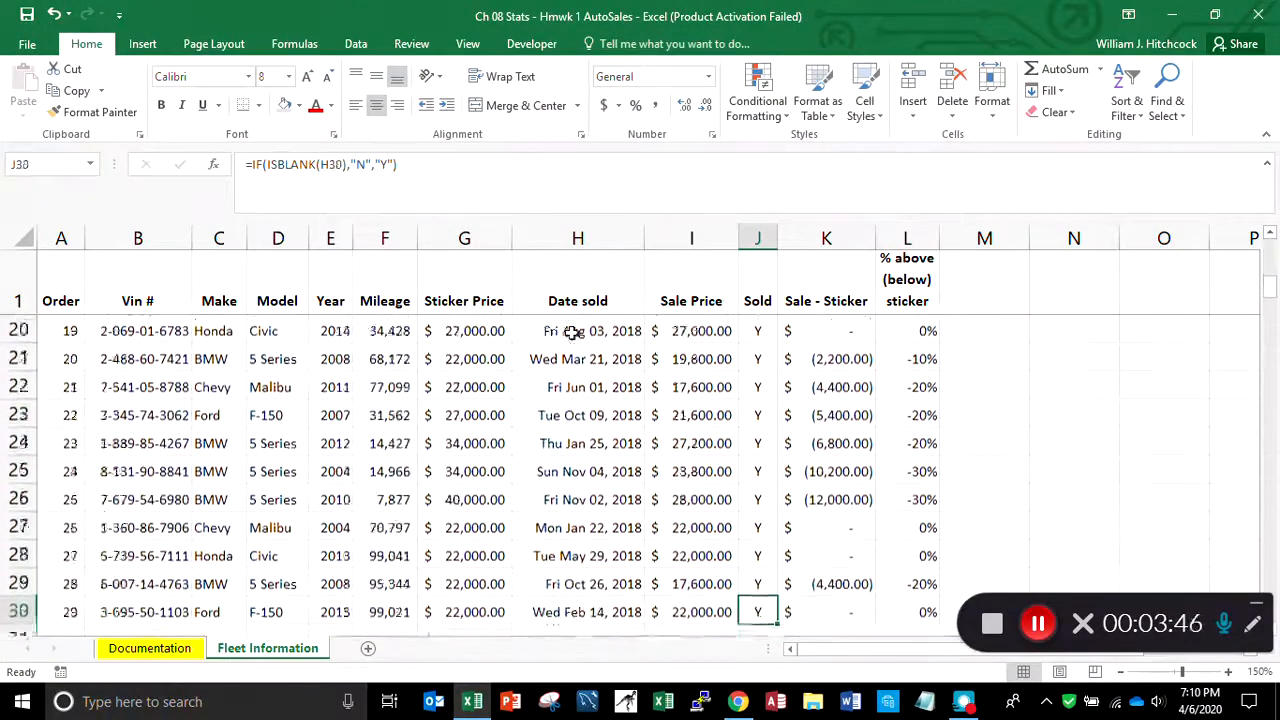
key(Down)
key(Down)
key(Up)
key(Up)
key(Up)
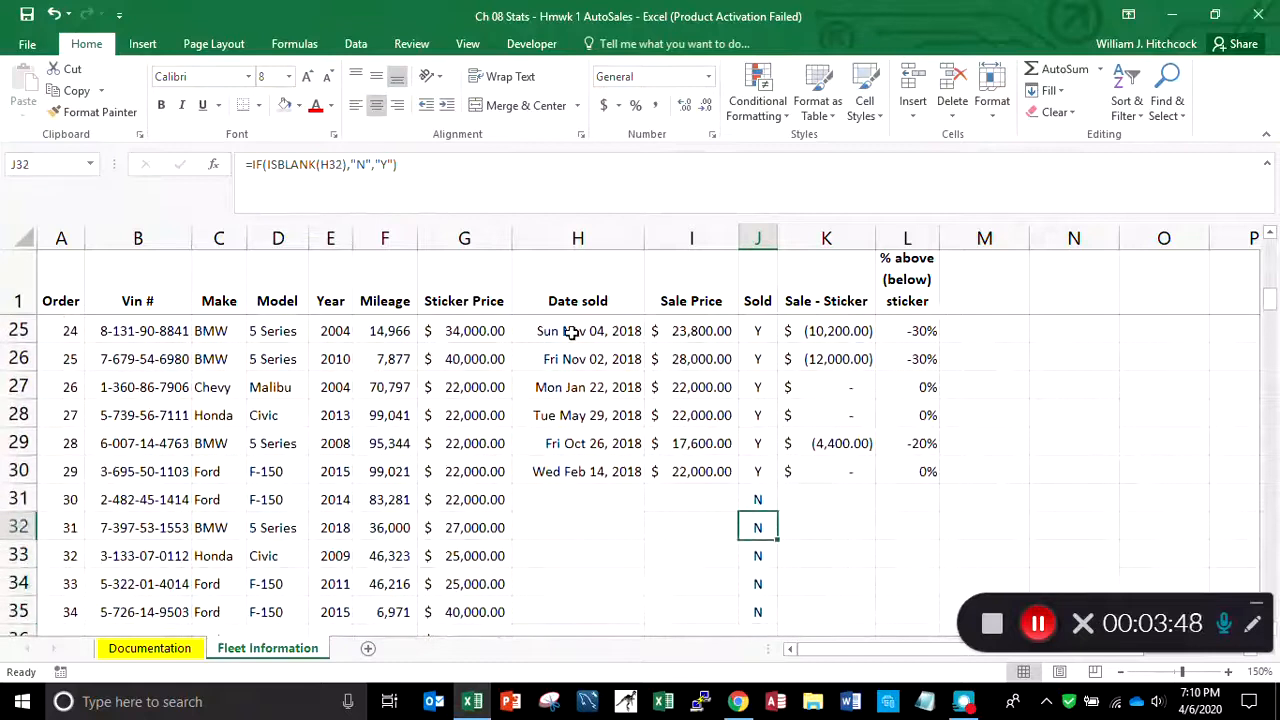
key(Left)
key(Left)
key(Up)
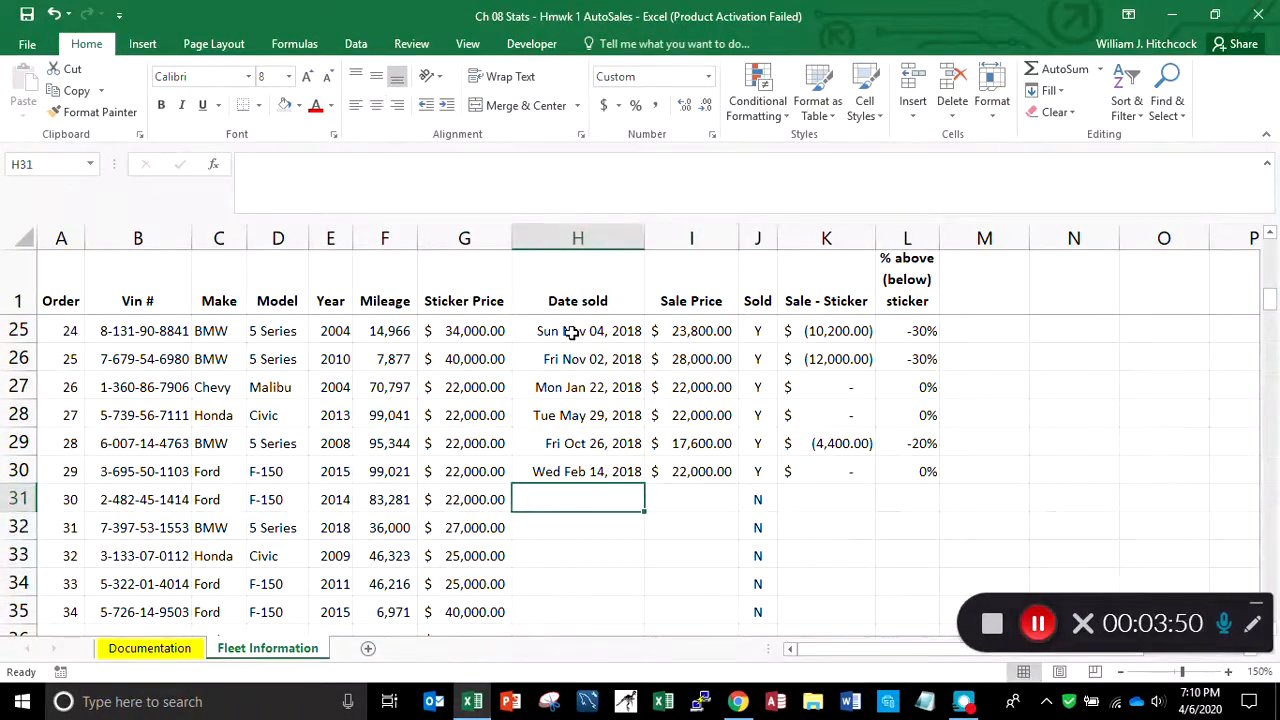
key(Right)
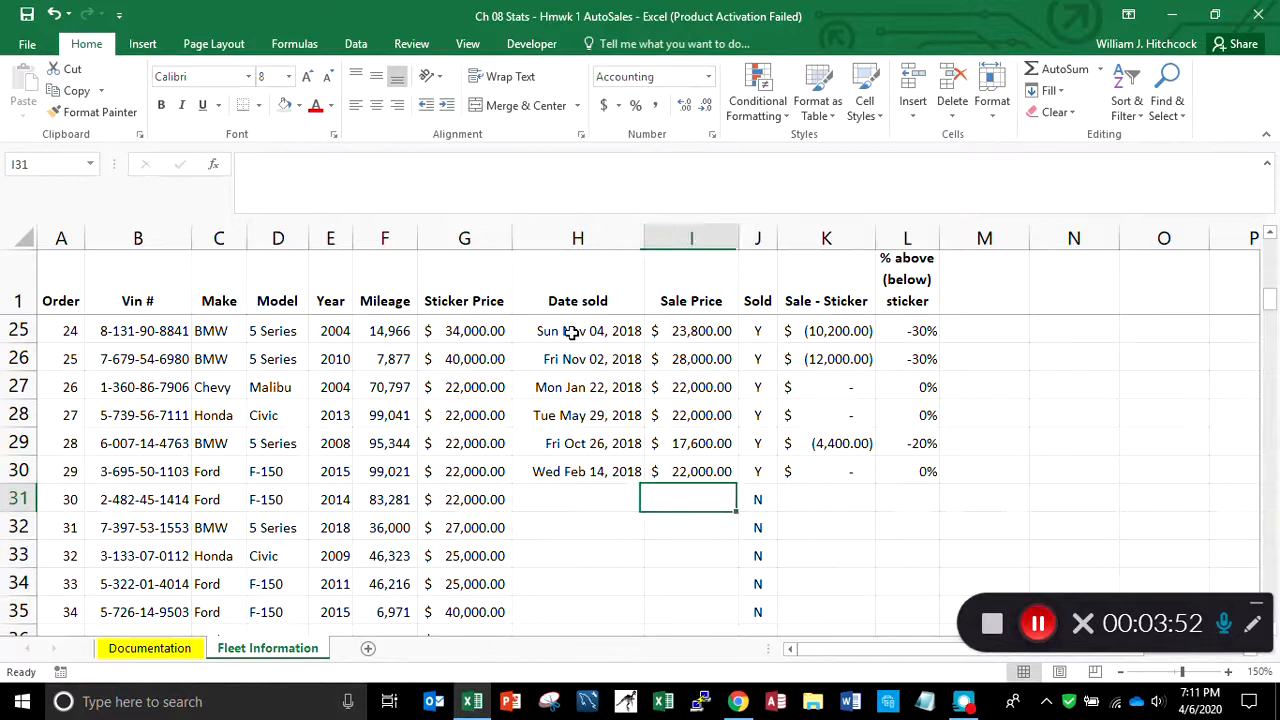
key(Right)
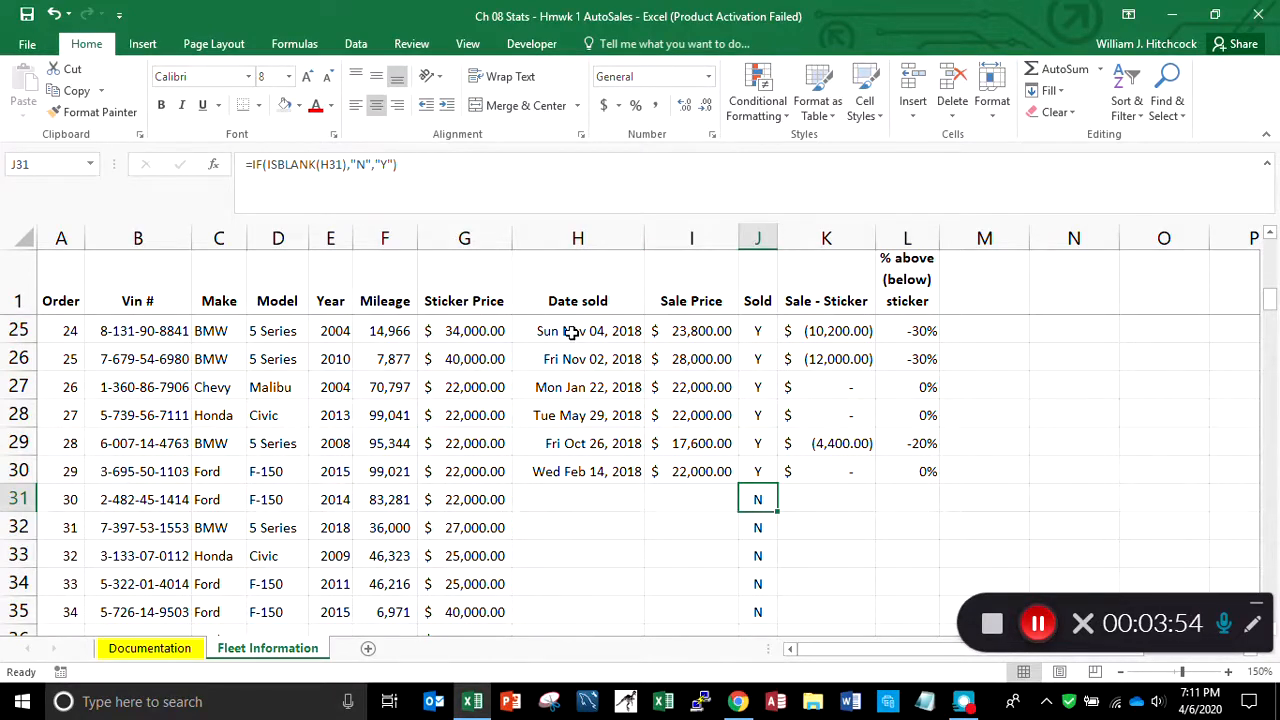
Examine the Sale - Sticker and % above (below) sticker formulas in rows 30 and 31, comparing a sold car with an unsold one
key(Up)
key(Right)
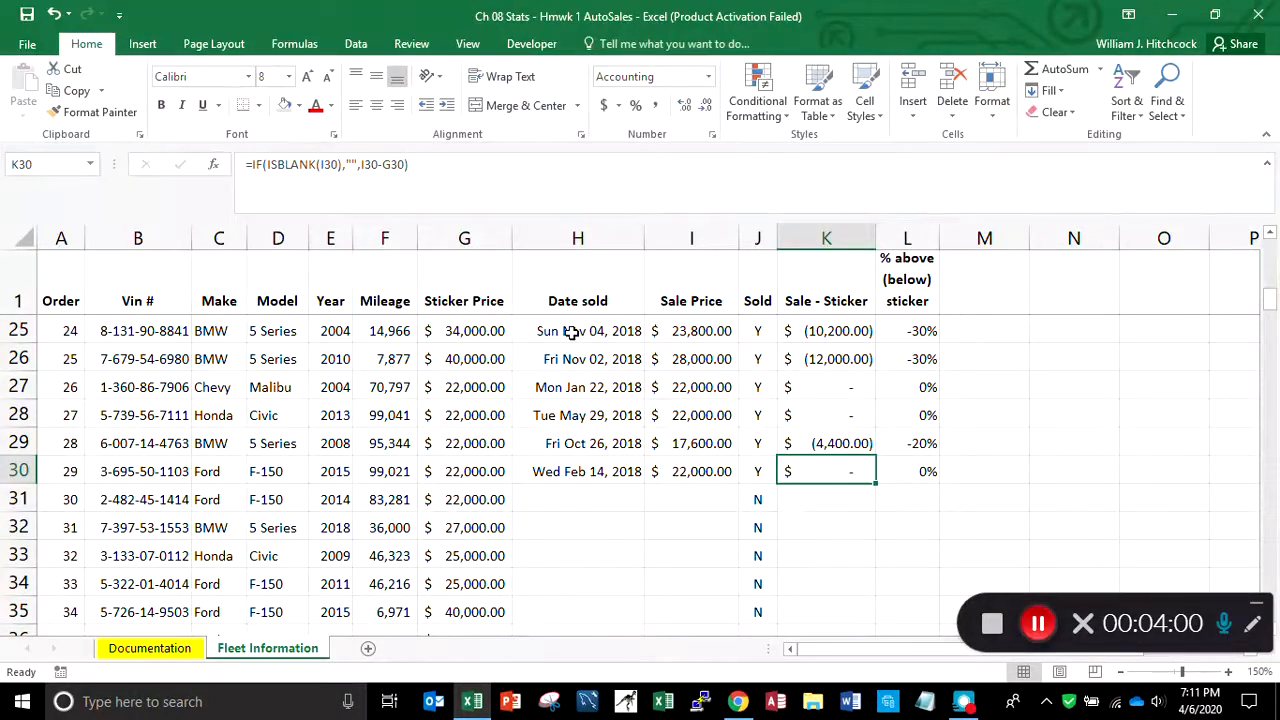
key(Down)
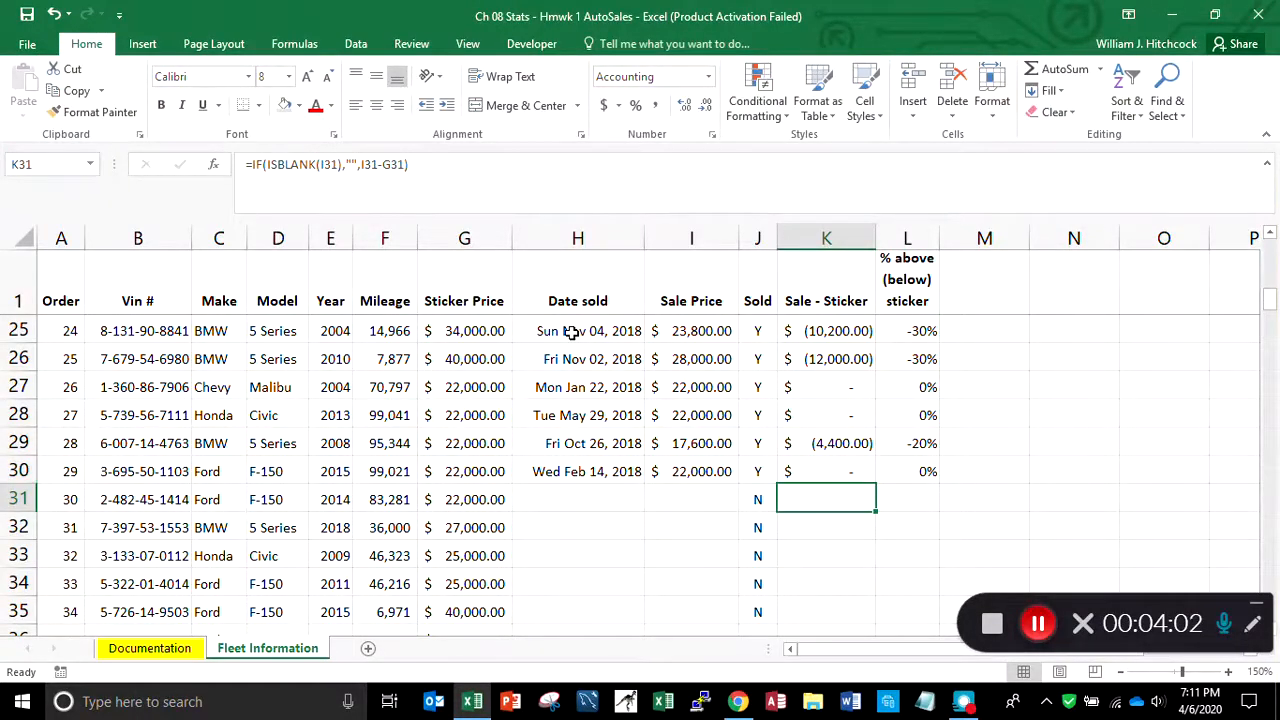
key(Up)
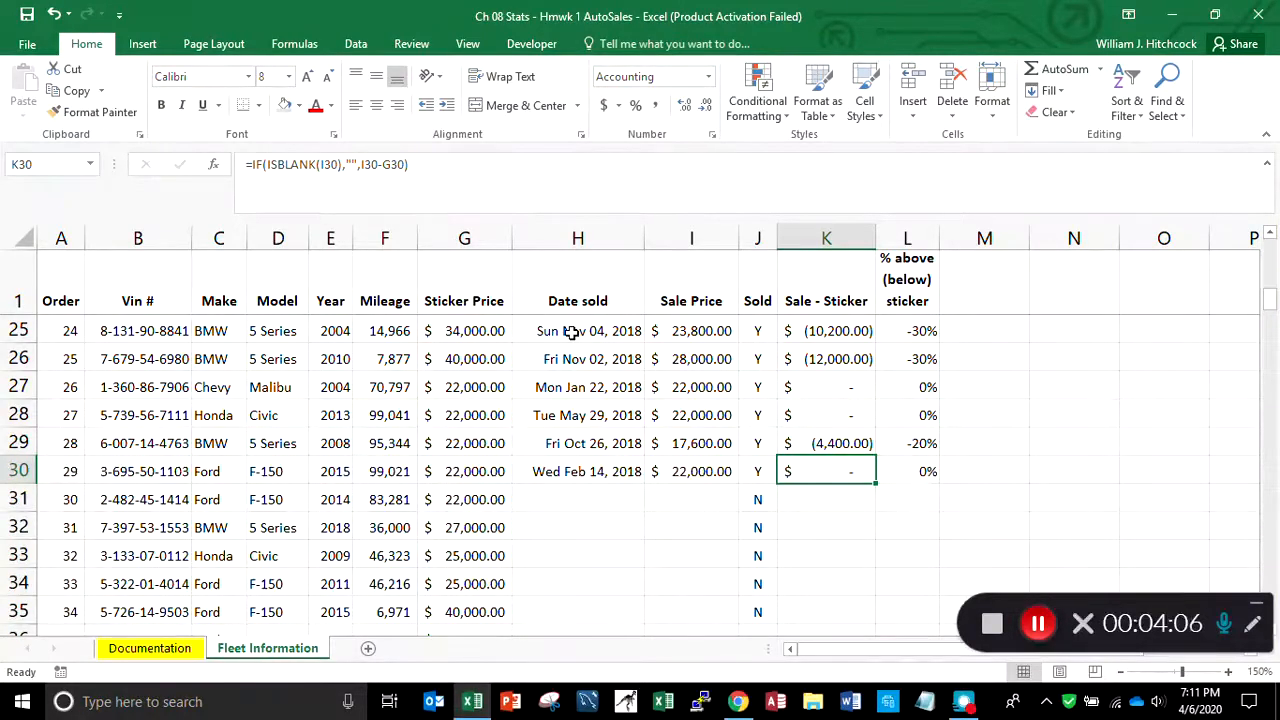
key(Down)
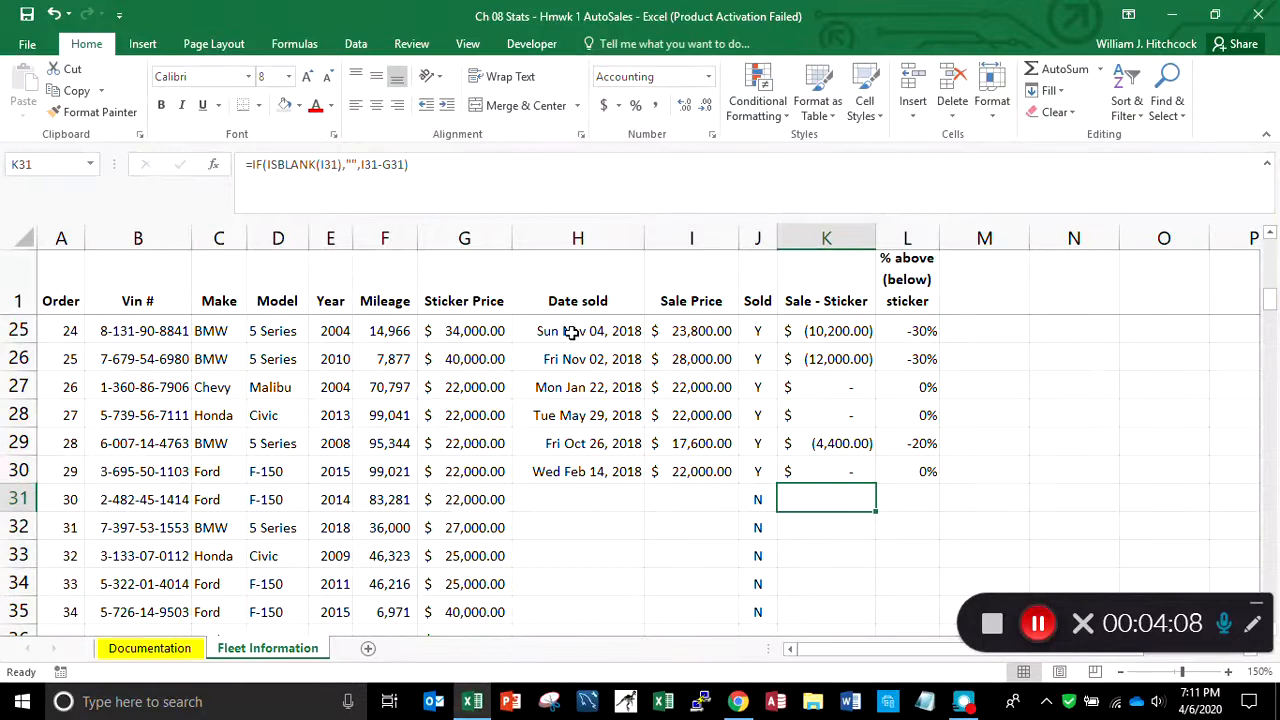
key(Right)
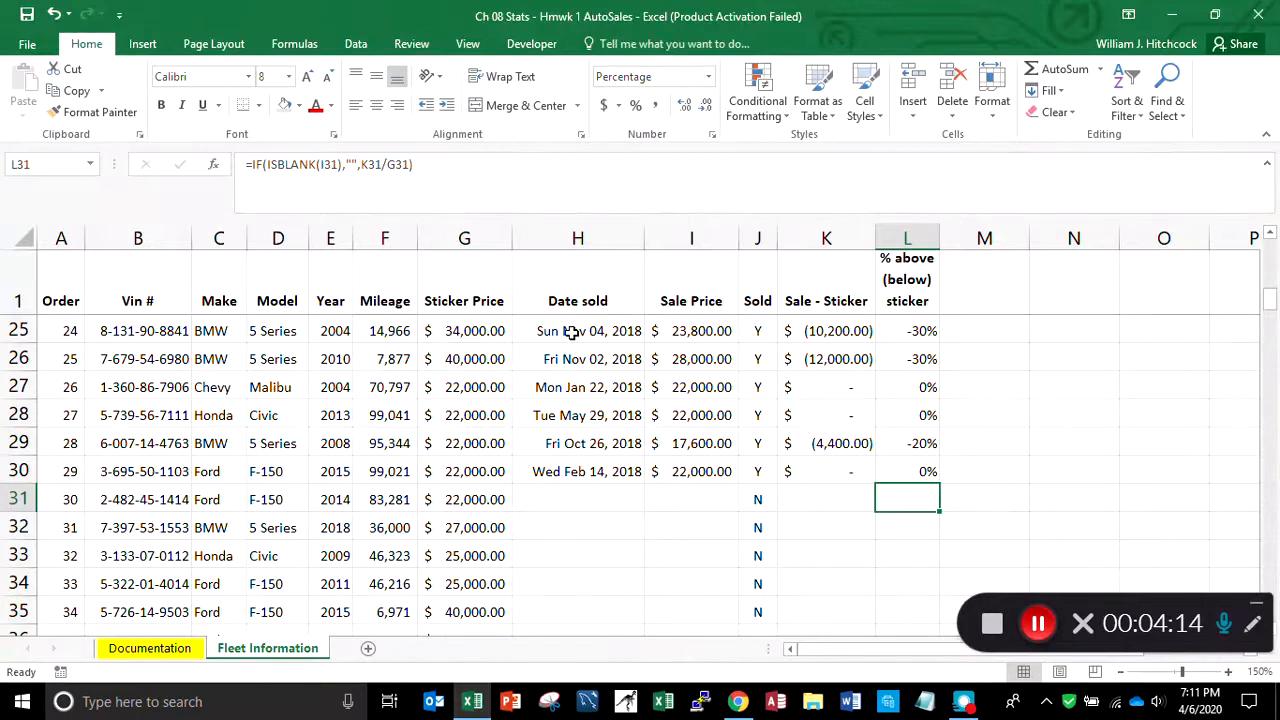
key(Left)
key(Left)
key(Left)
key(Left)
key(Right)
key(Right)
key(Right)
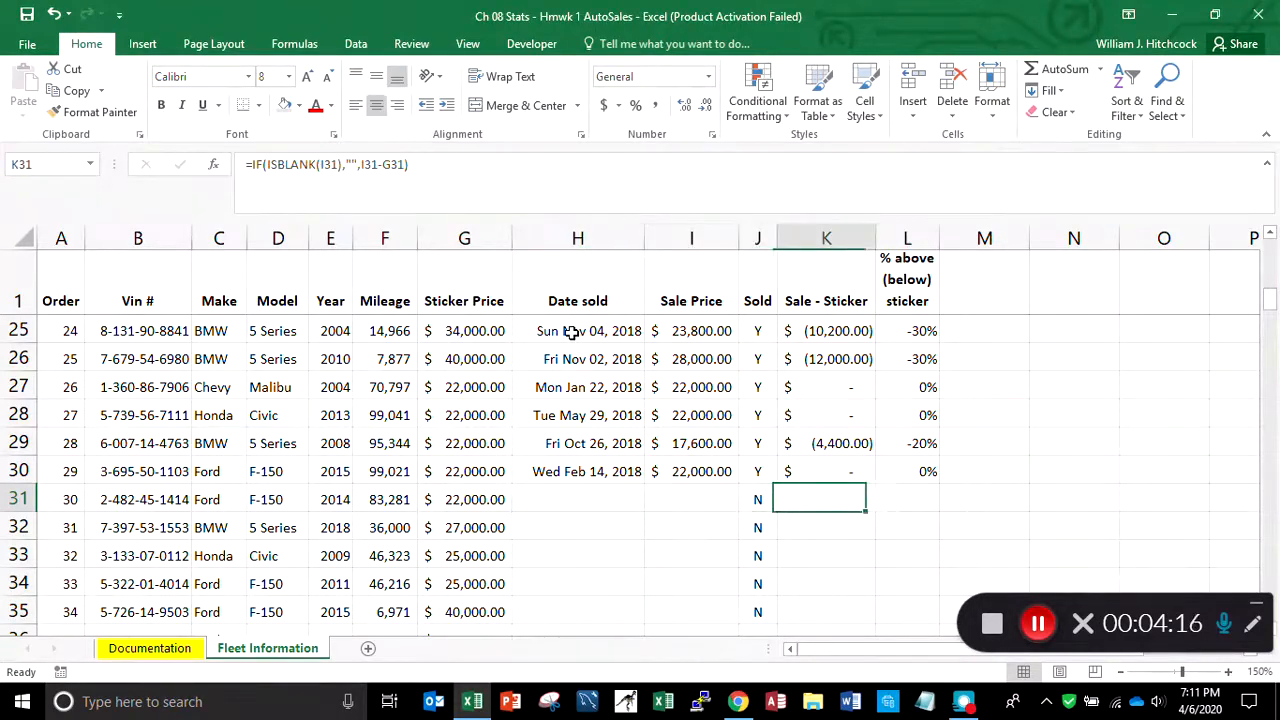
key(Right)
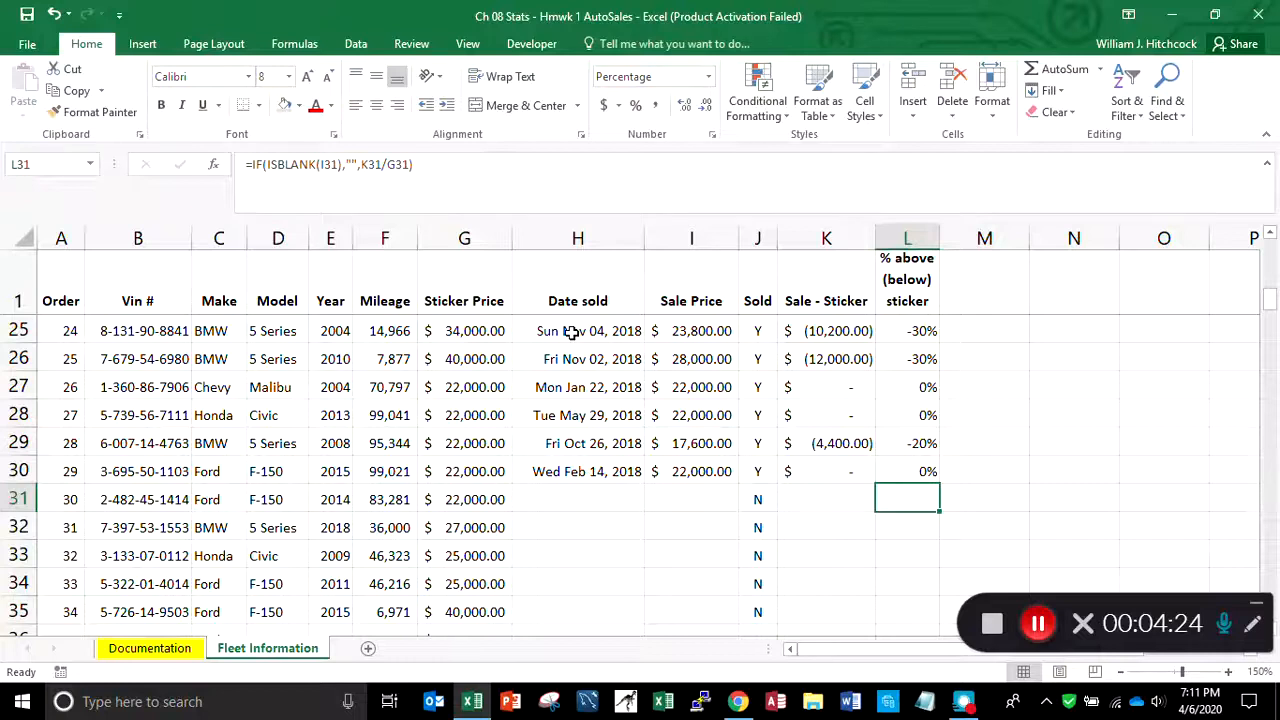
Enter =COUNT(A1:A105) in cell A106, two rows below the last fleet record, to count the Order numbers
key(ctrl+Home)
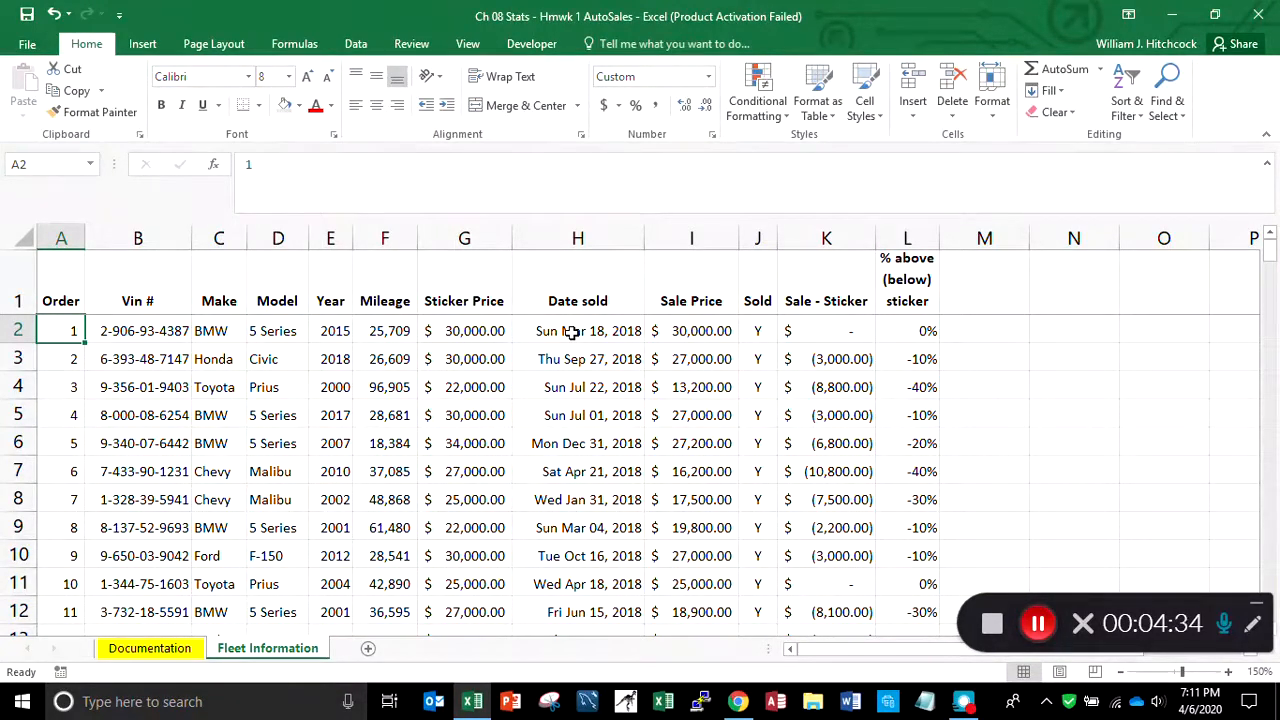
key(End)
key(Down)
key(Down)
key(Down)
key(Down)
key(Down)
key(Down)
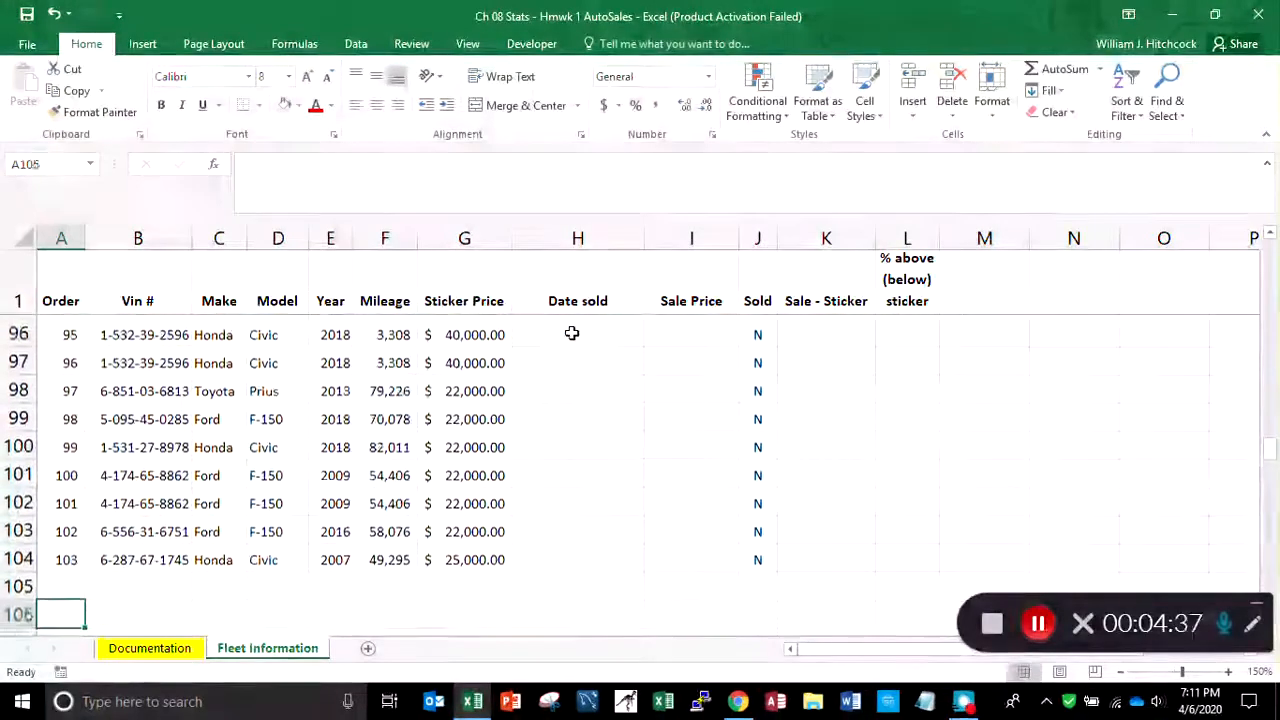
key(Down)
key(Up)
key(Up)
key(Up)
key(Up)
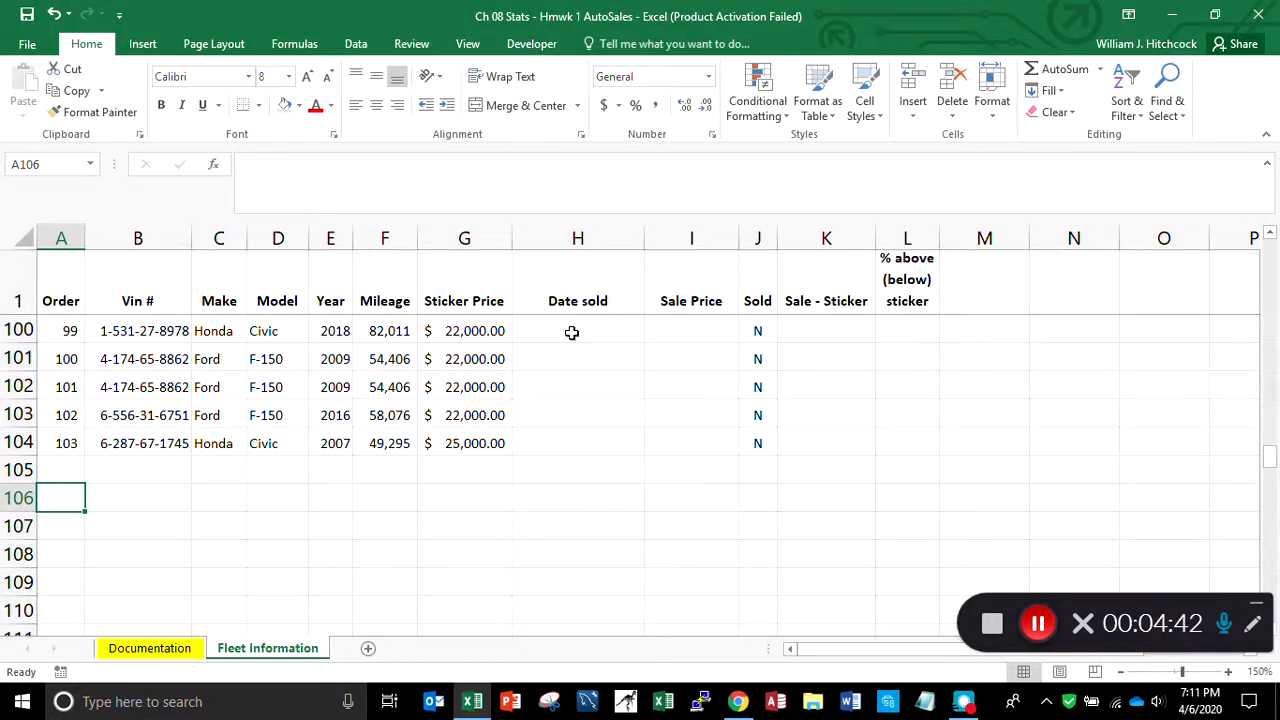
text(=)
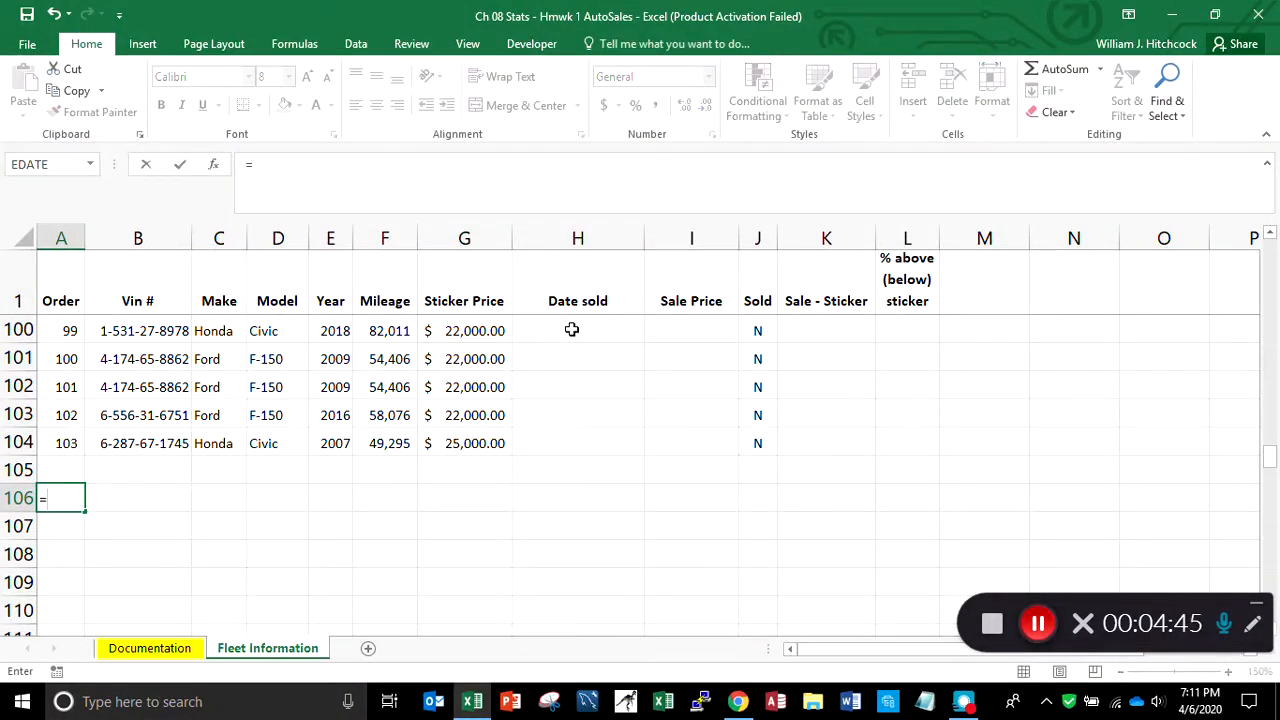
text(count()
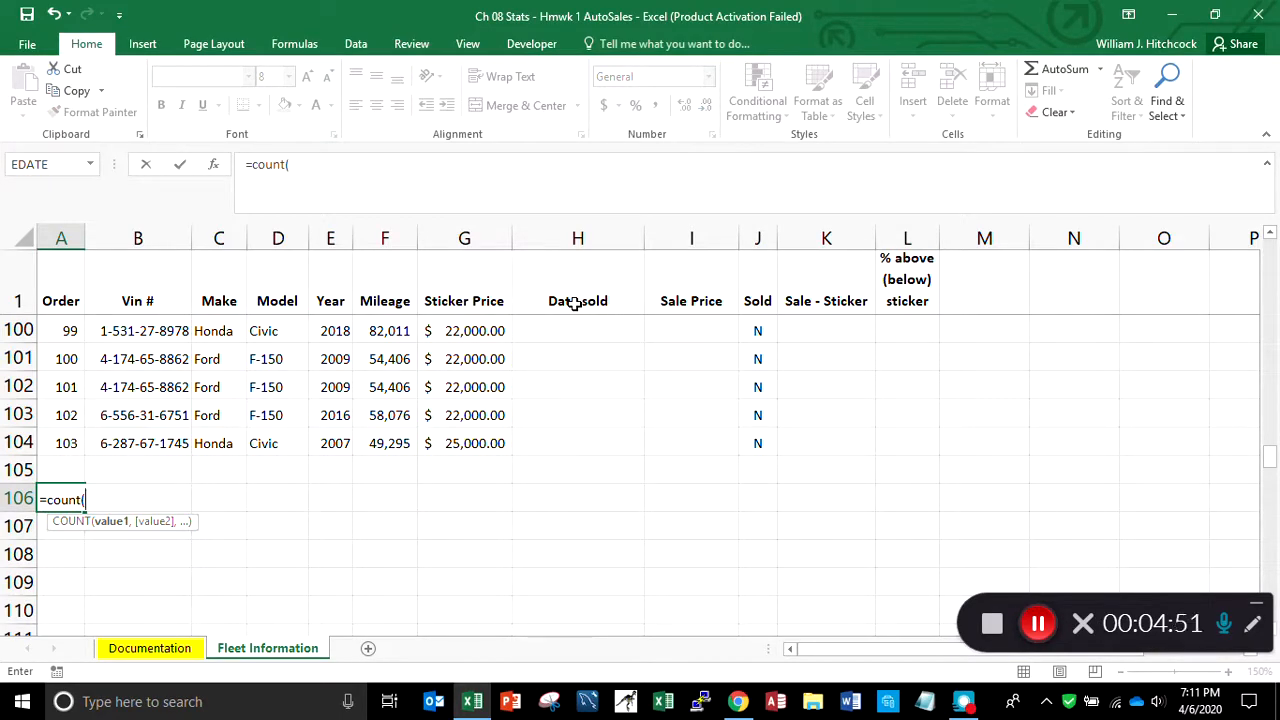
key(Up)
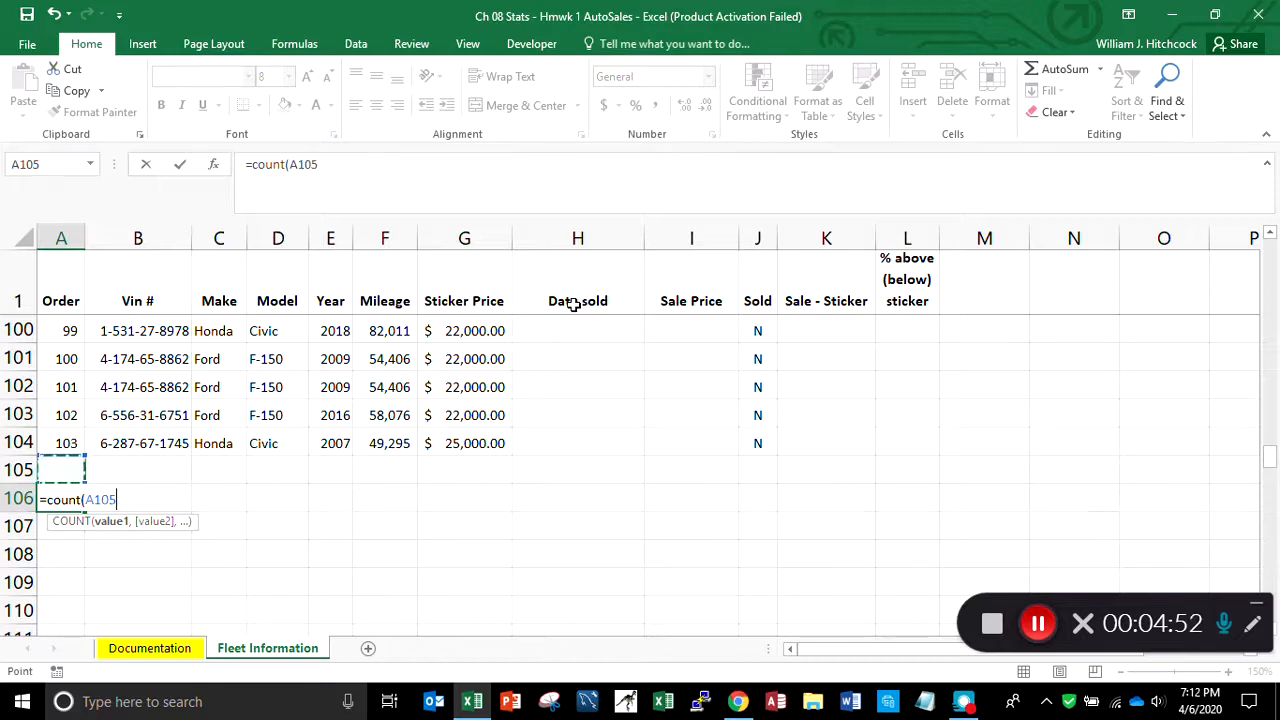
key(shift+Up)
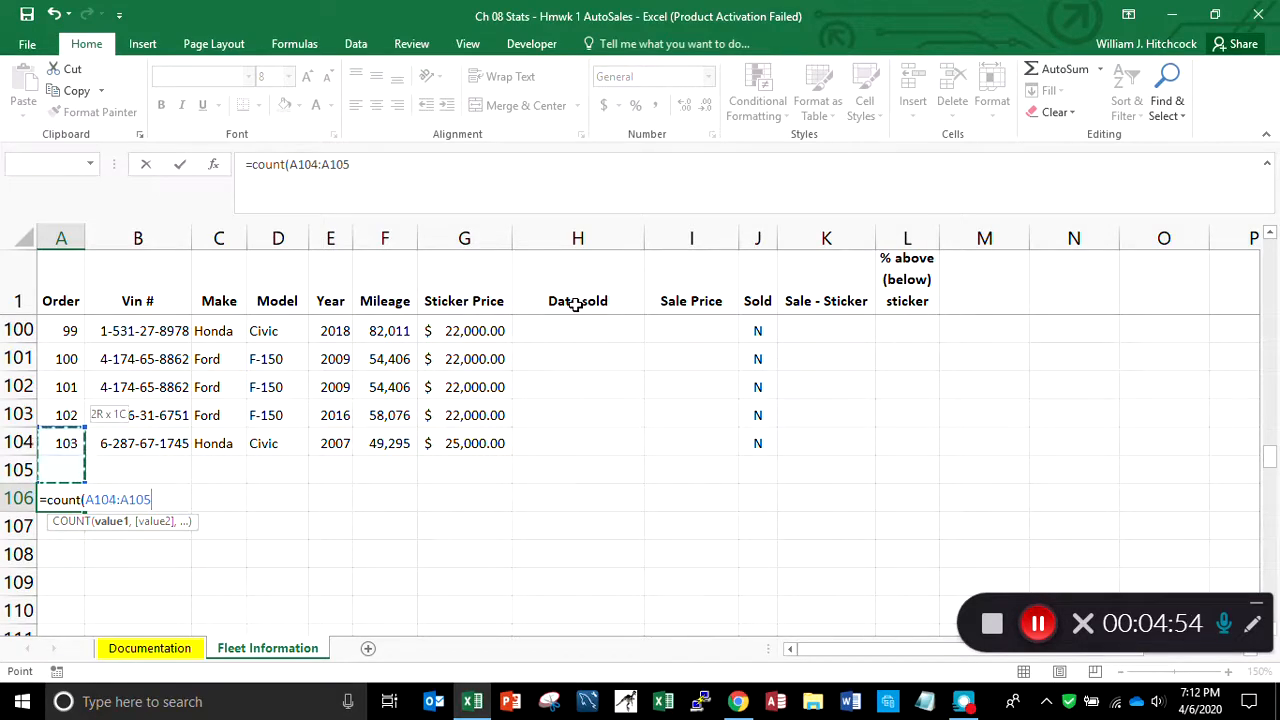
key(End)
key(shift+Up)
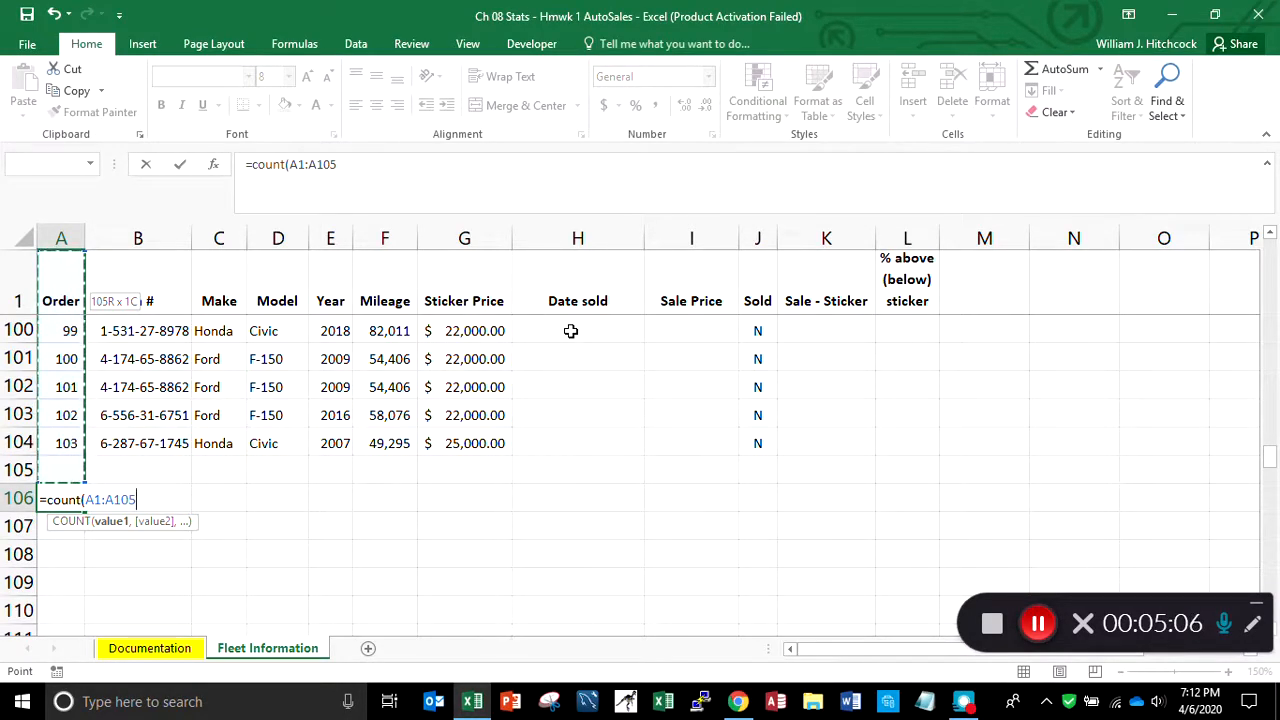
key(Return)
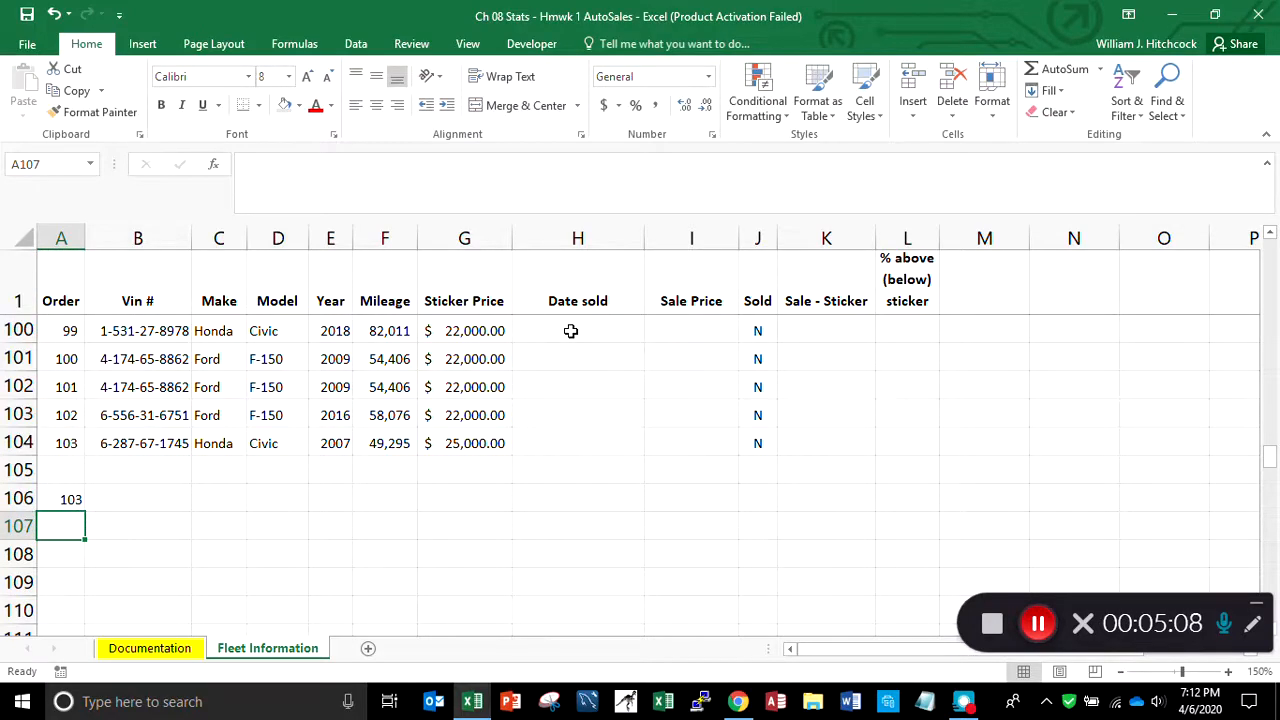
Copy the cell formatting of Order cell A103 to the count in A106 and move on to cell B106
key(Up)
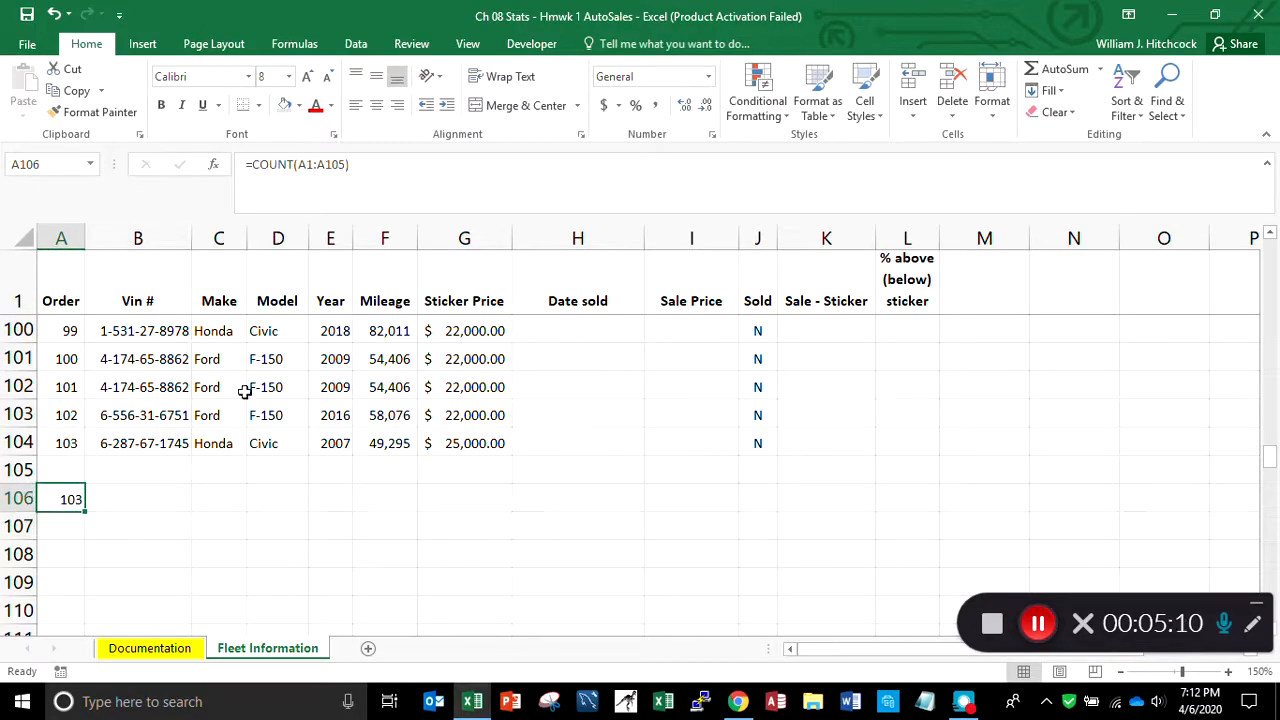
click(72, 413)
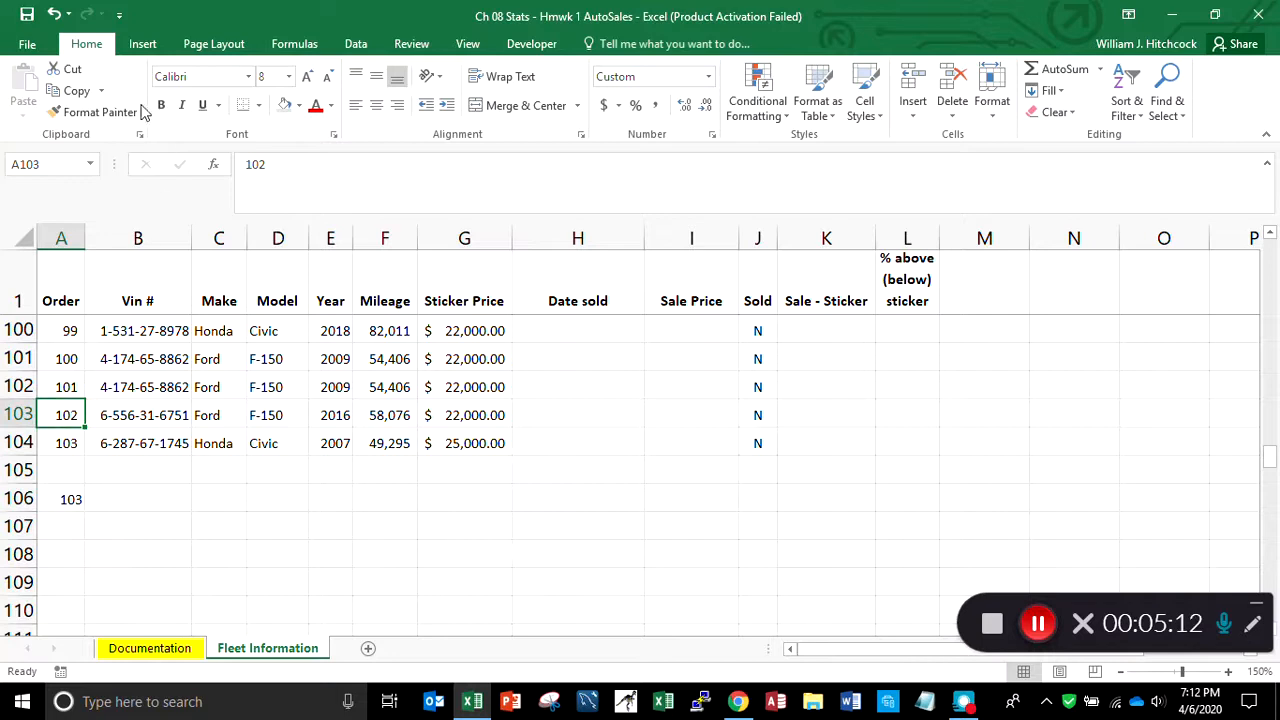
click(97, 112)
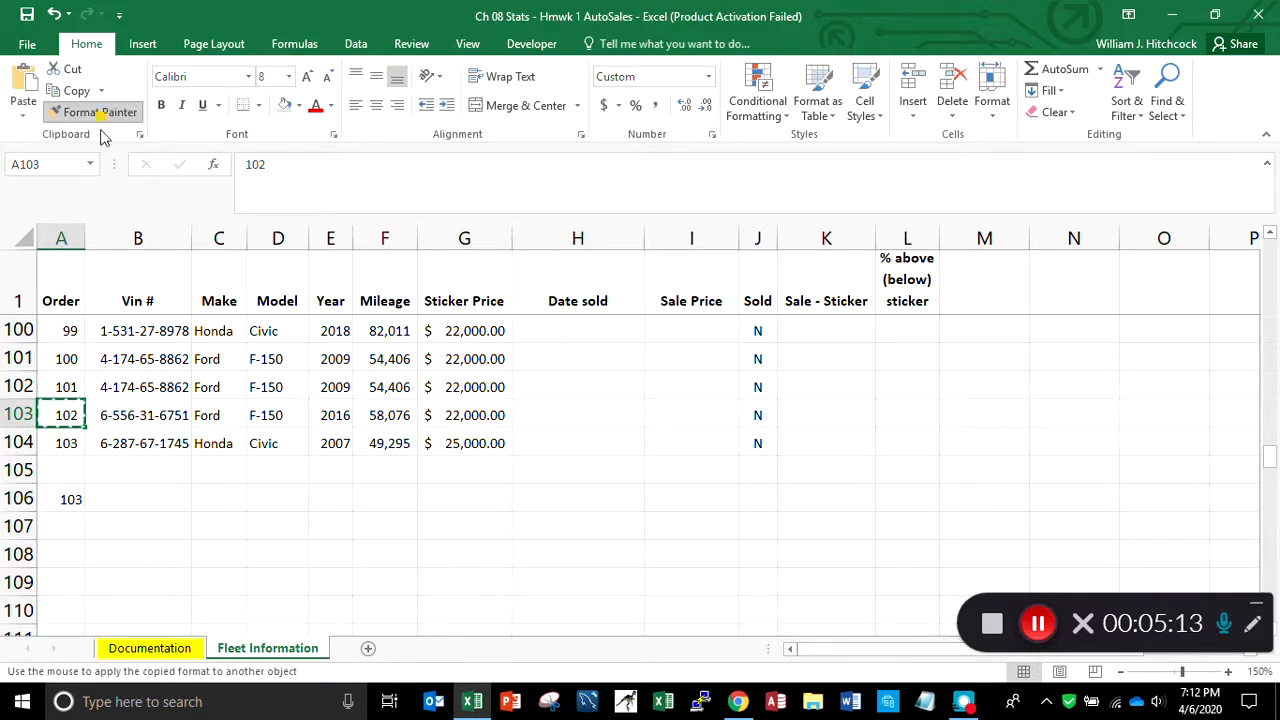
click(62, 497)
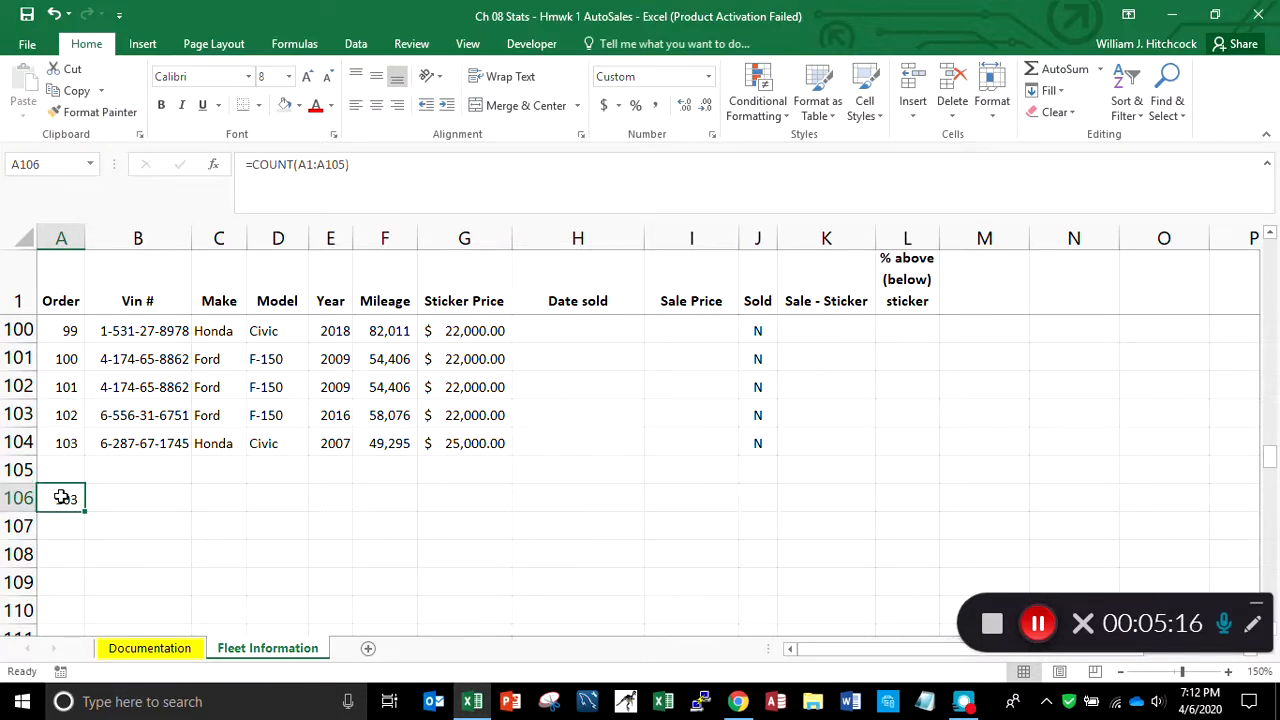
key(Right)
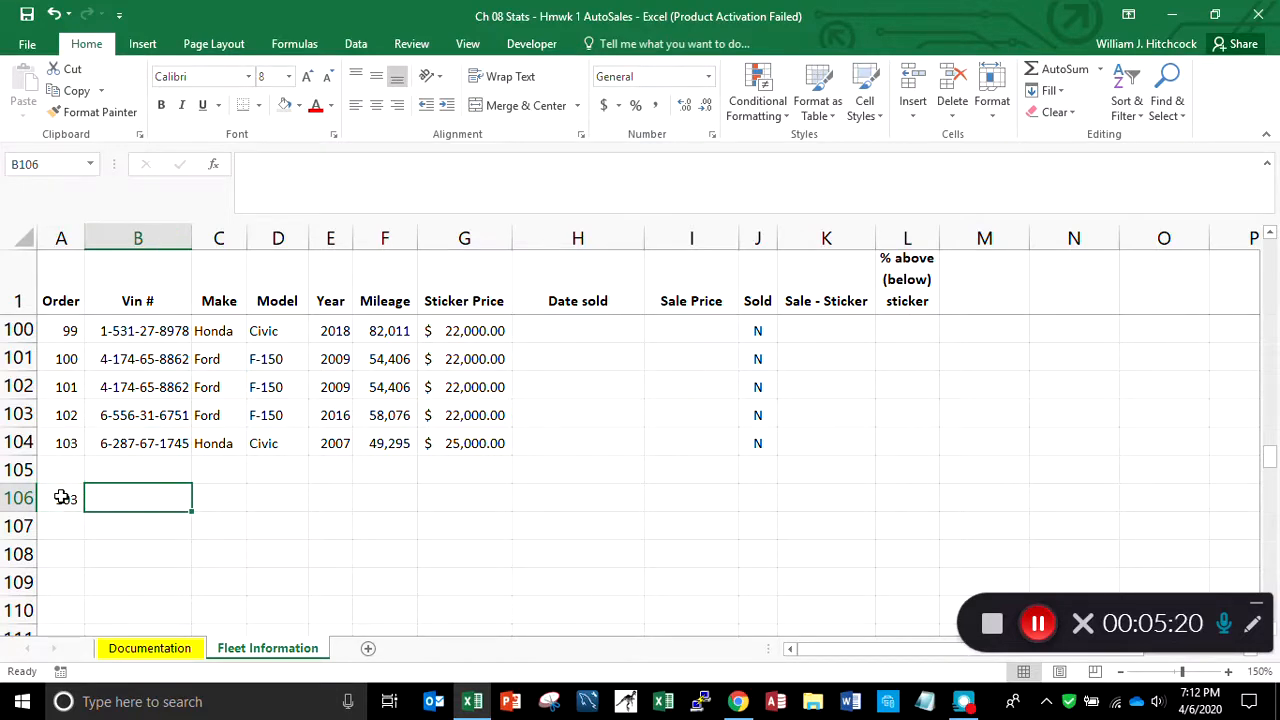
Look across row 106 from column B to column K to consider which fields suit a summary formula
key(Right)
key(Right)
key(Right)
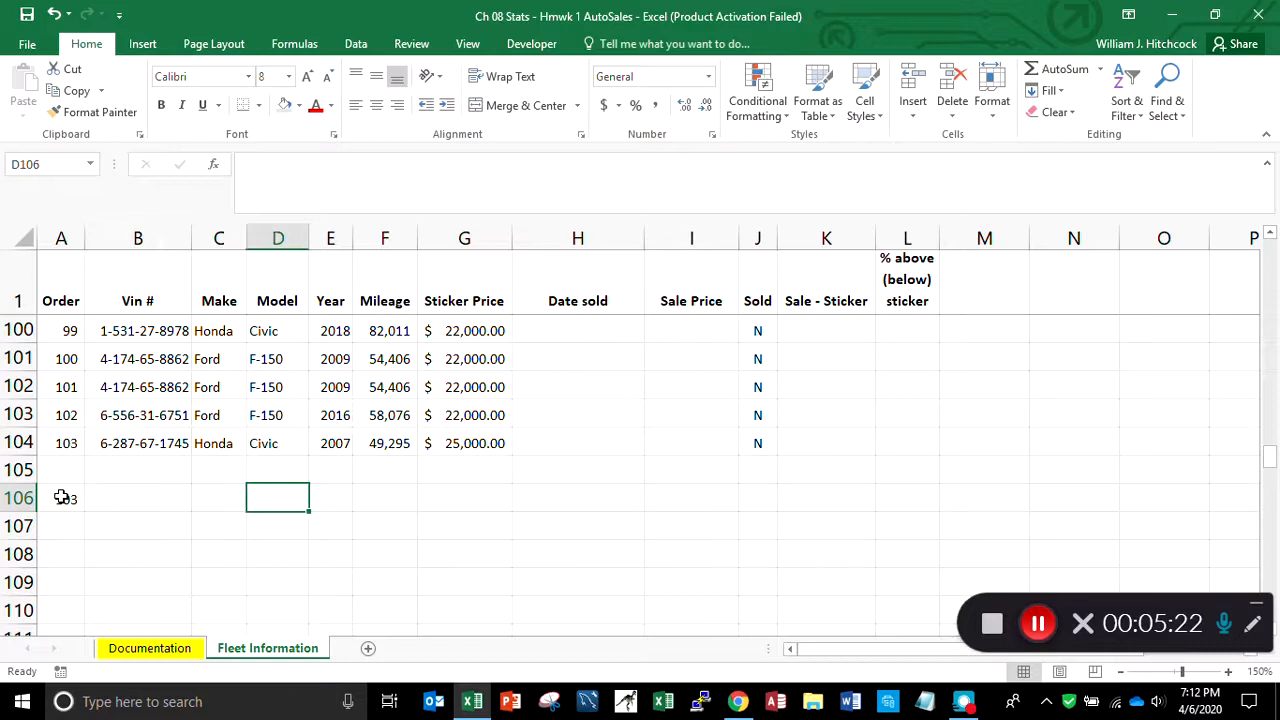
key(Right)
key(Right)
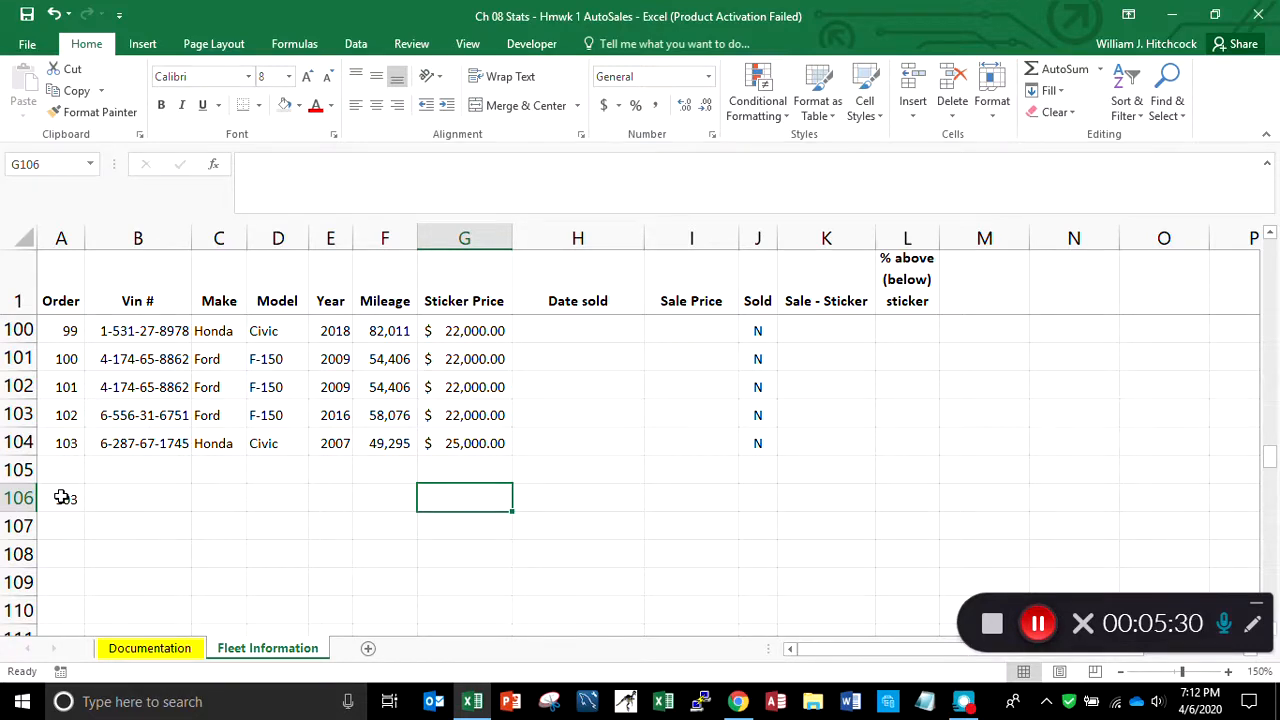
key(Right)
key(Right)
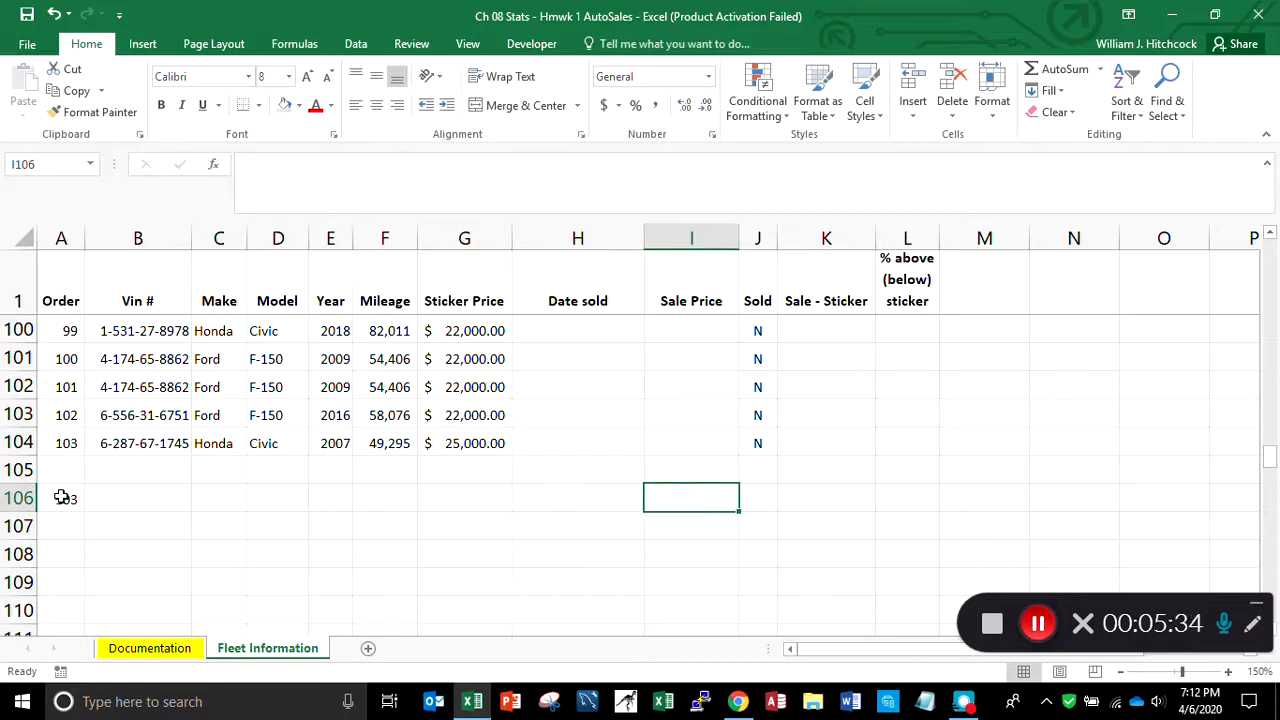
key(Right)
key(Right)
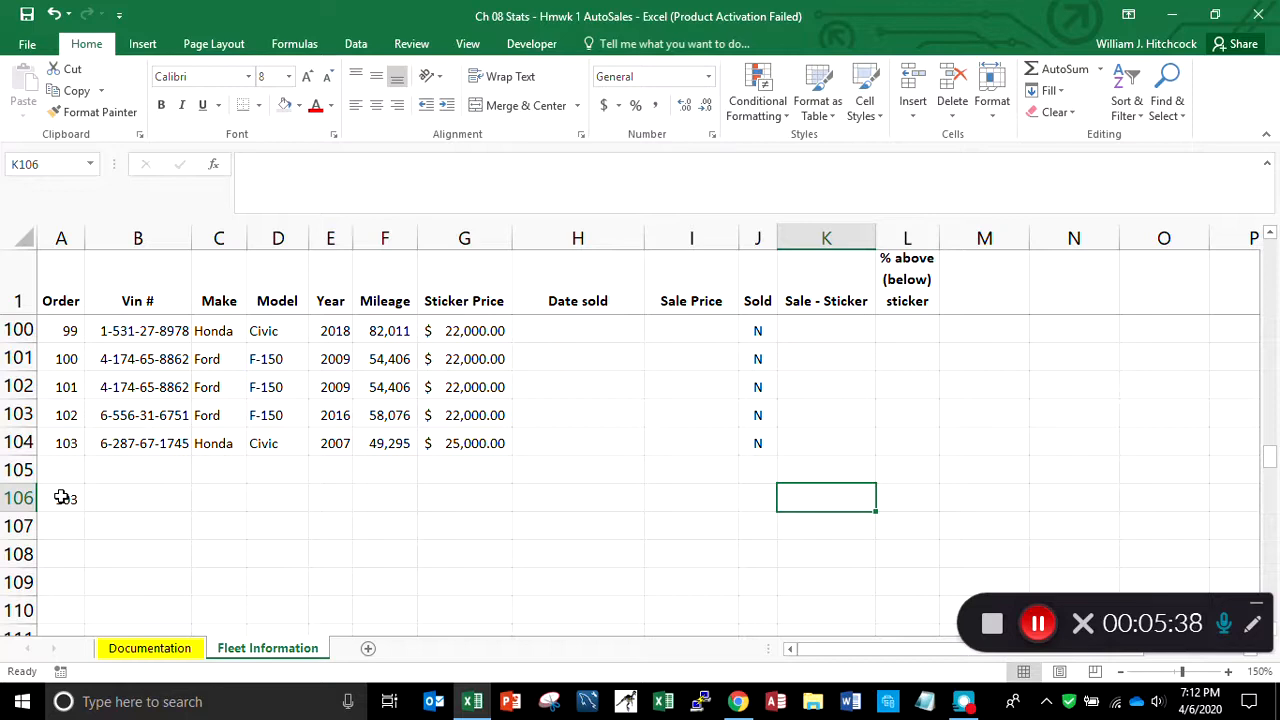
Enter =SUM(G1:G105) in cell G106 to total the Sticker Price column
key(Left)
key(Left)
key(Left)
key(Left)
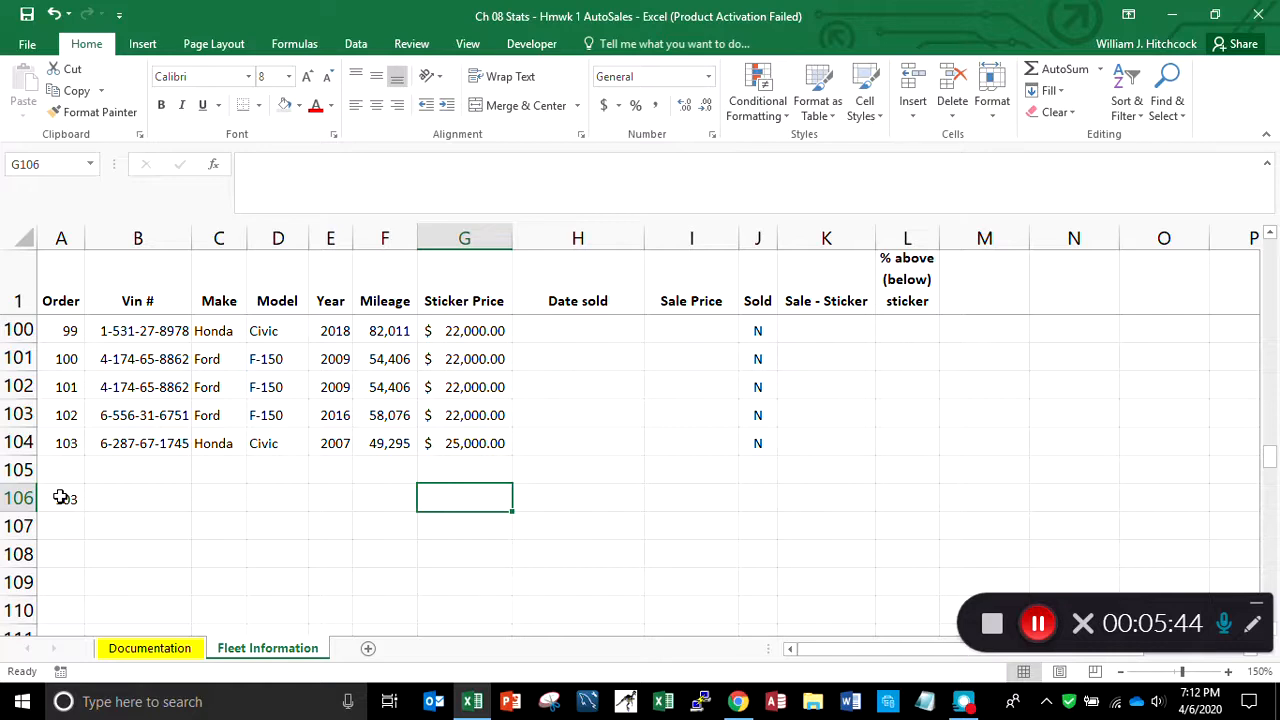
text(=sum)
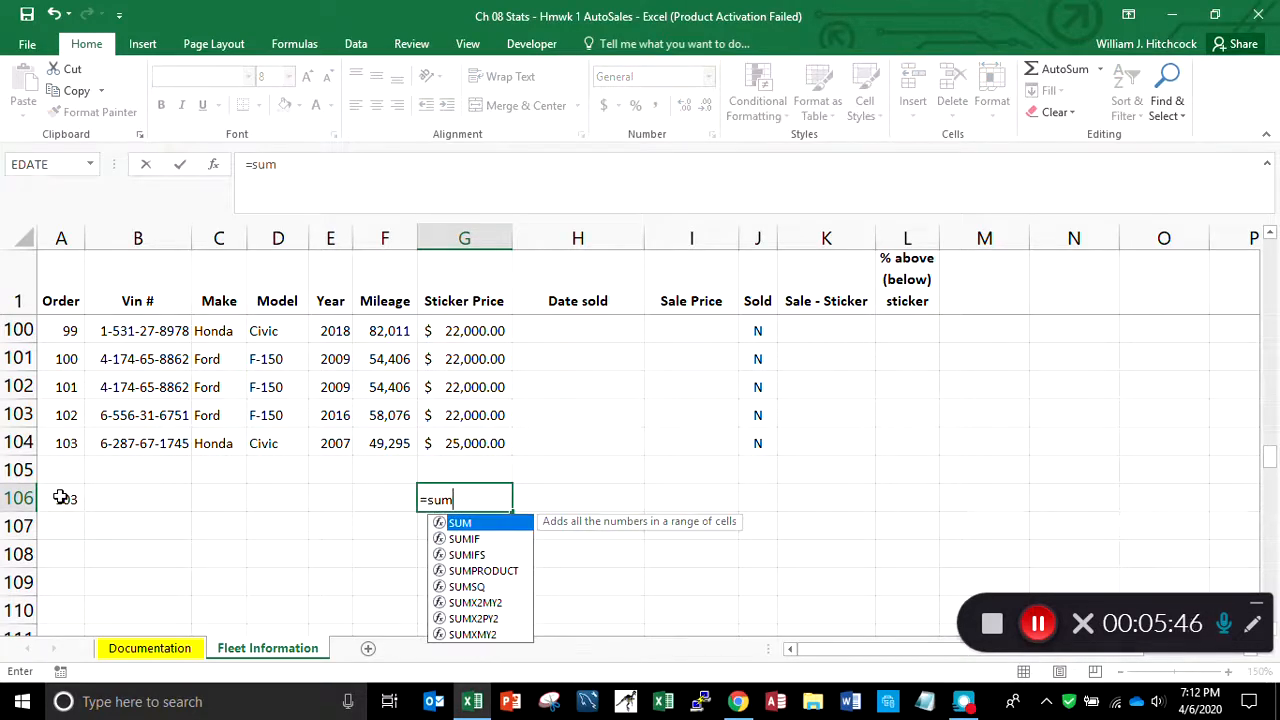
text(()
key(Up)
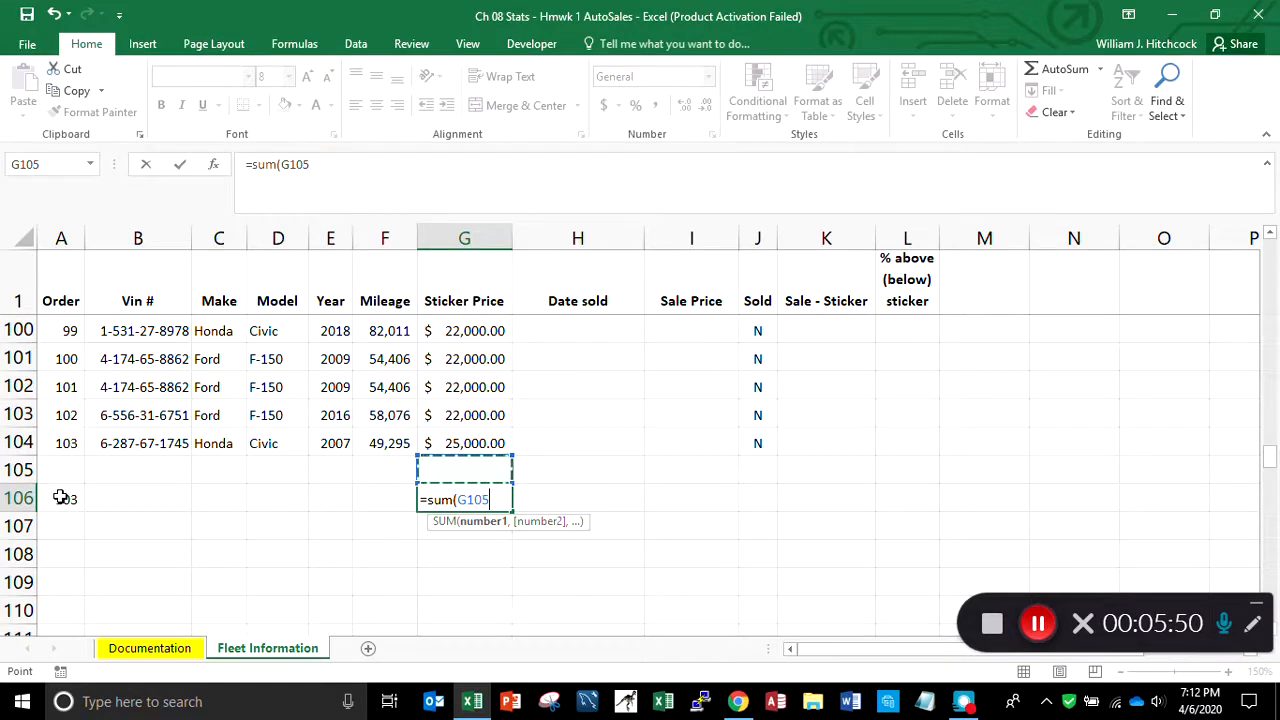
key(shift+Up)
key(shift+Up)
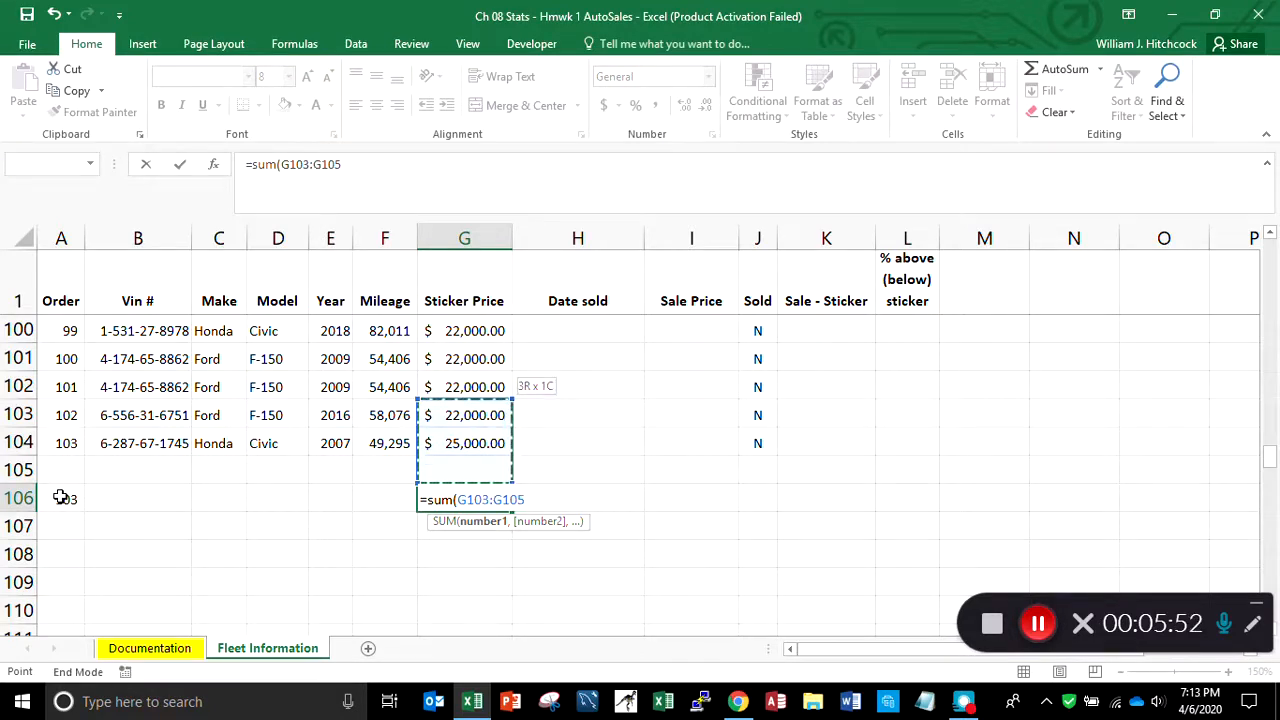
key(ctrl+shift+Up)
key(Return)
key(Up)
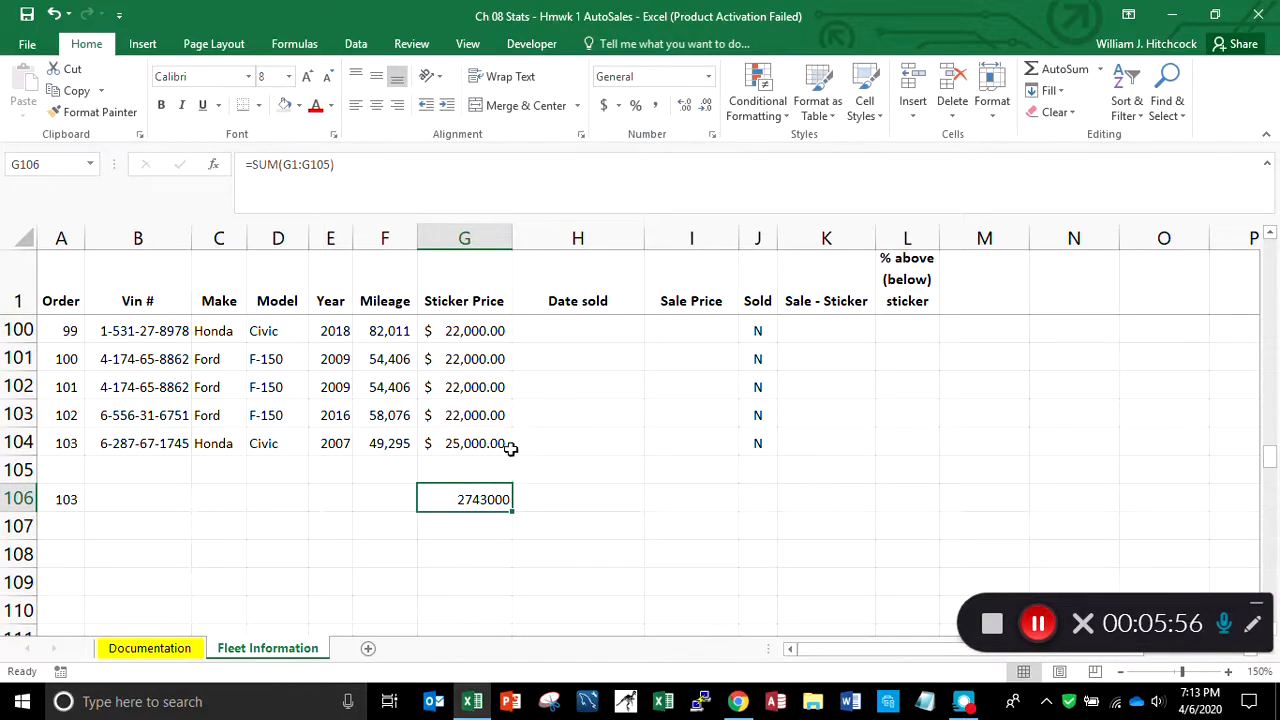
Copy the cell formatting of Sticker Price cell G104 to the total in G106
click(472, 441)
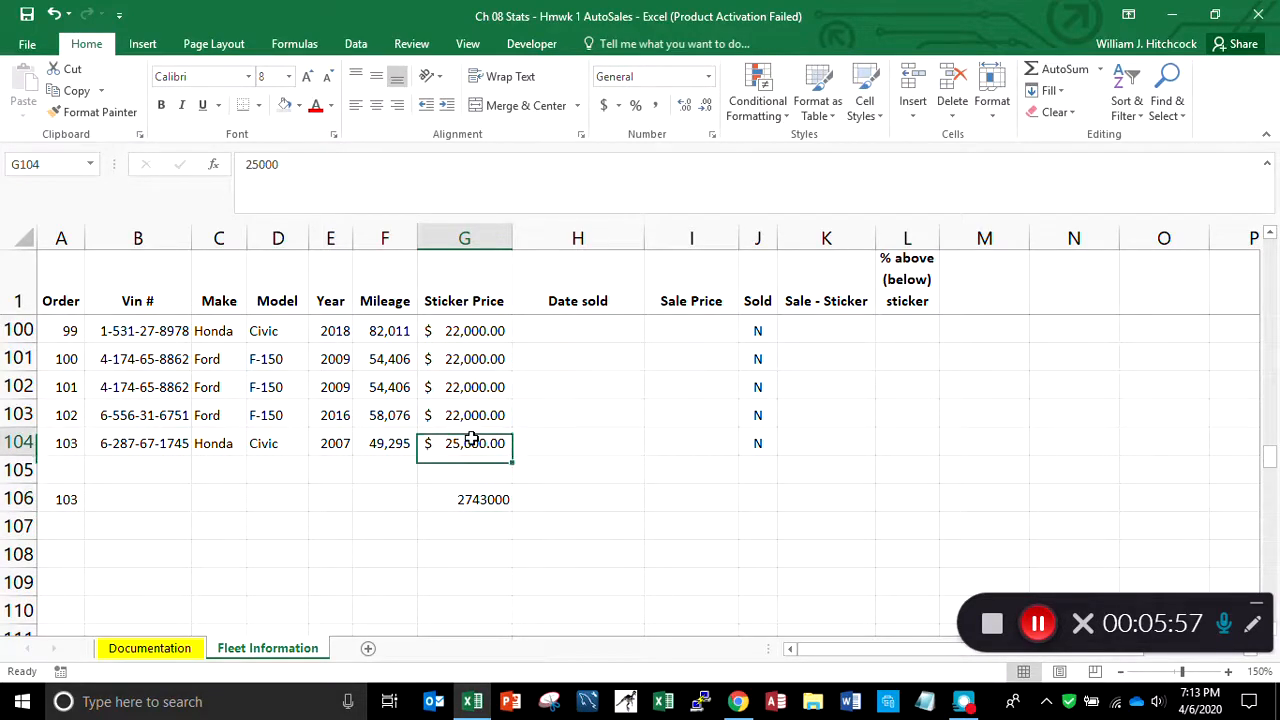
click(95, 112)
click(468, 500)
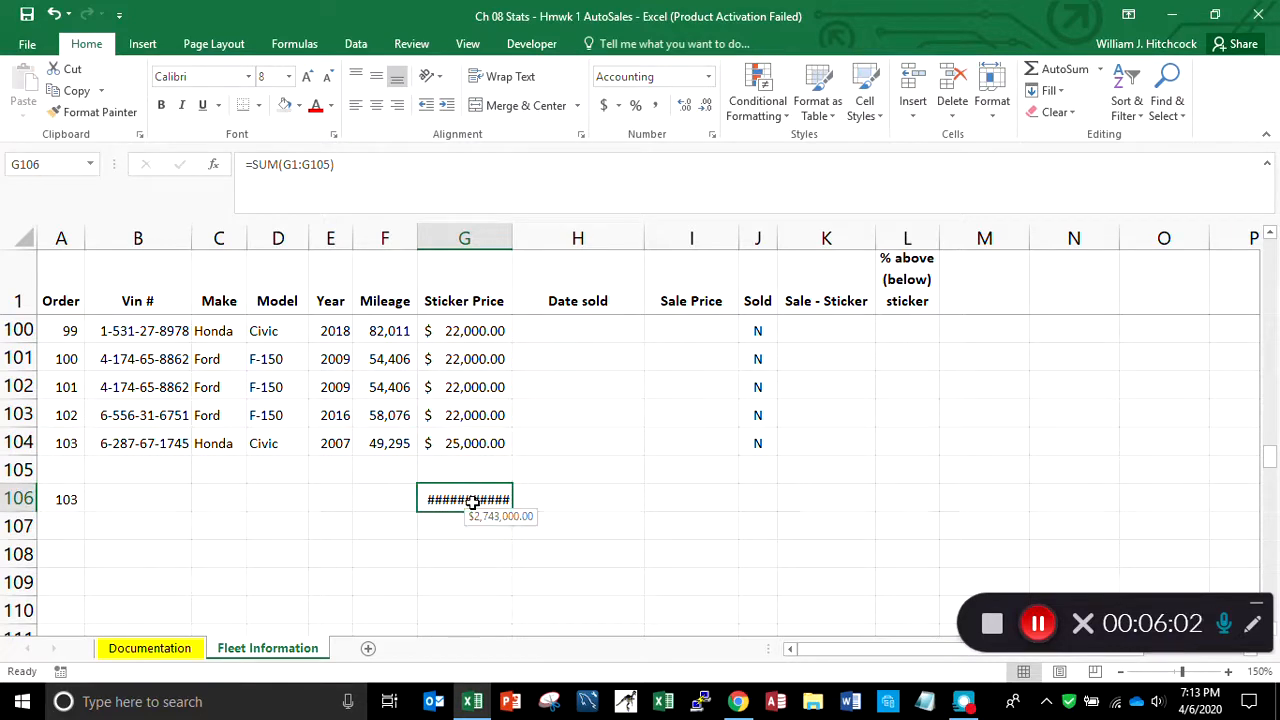
Reduce the Sticker Price values and their total, G2 through G106, to zero decimal places
key(shift+Up)
key(shift+Up)
key(shift+Up)
key(shift+Up)
key(shift+Up)
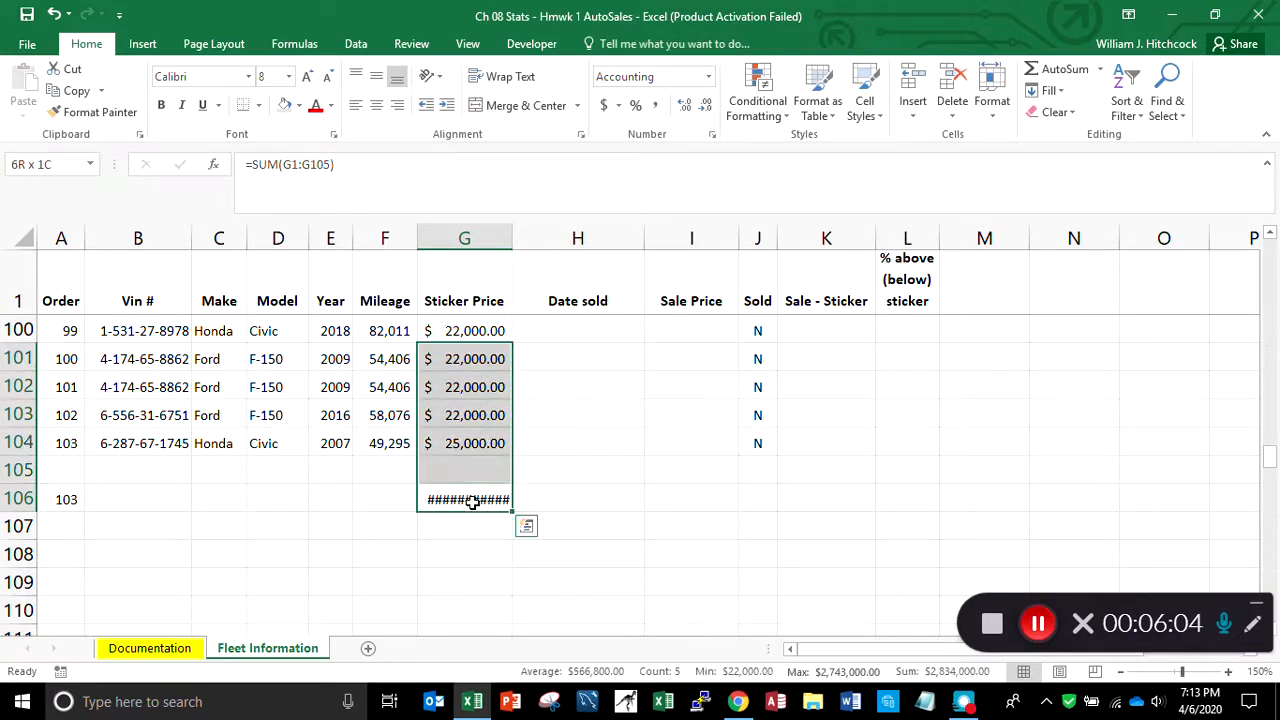
key(ctrl+shift+Up)
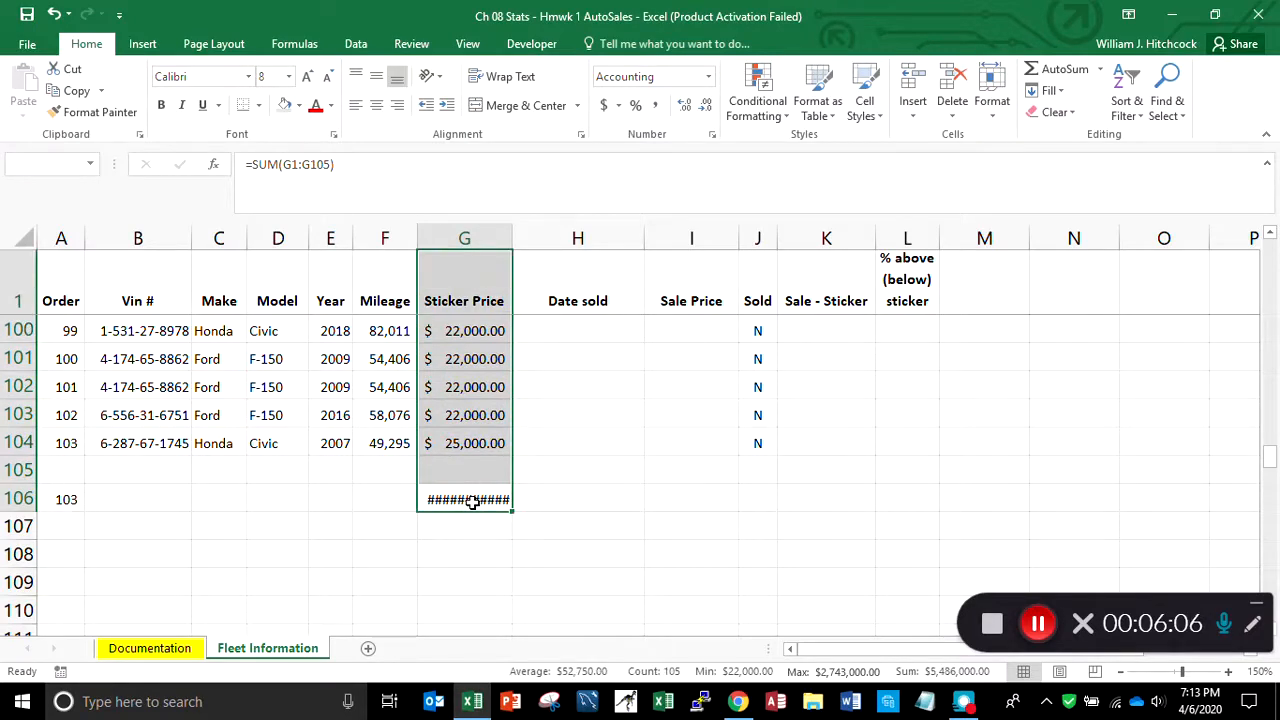
key(shift+Up)
key(shift+Down)
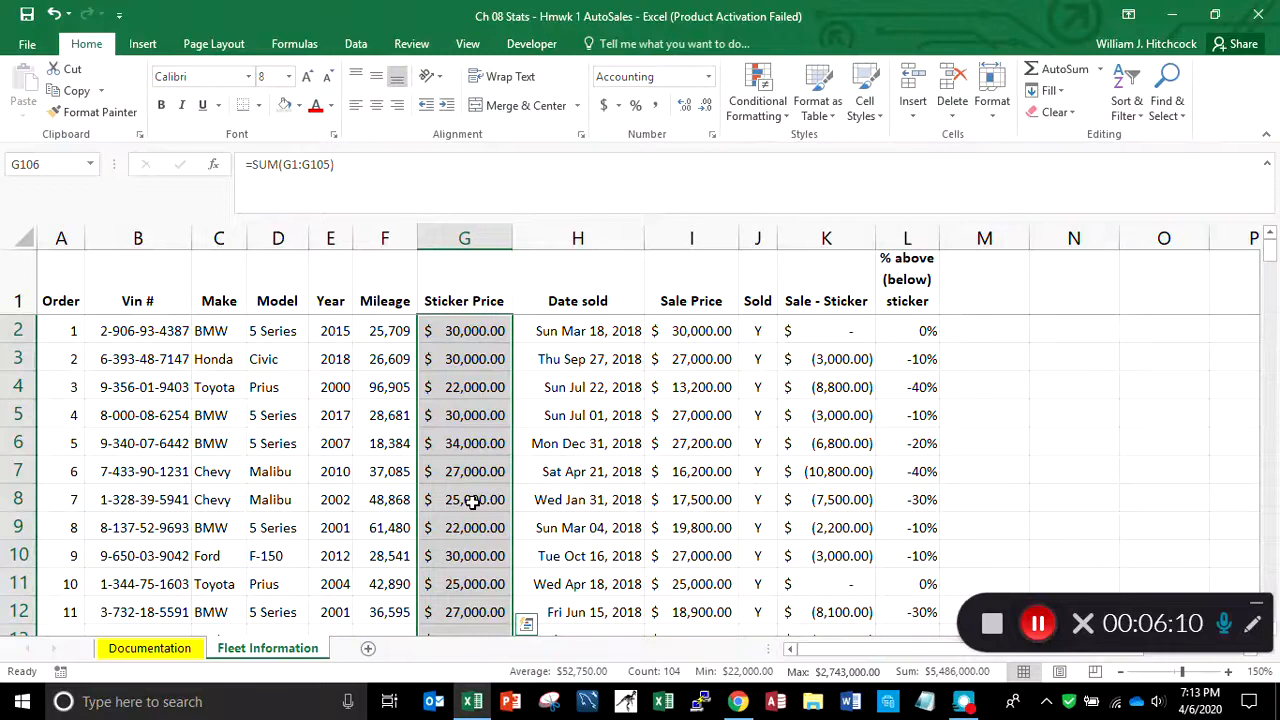
click(706, 105)
click(706, 105)
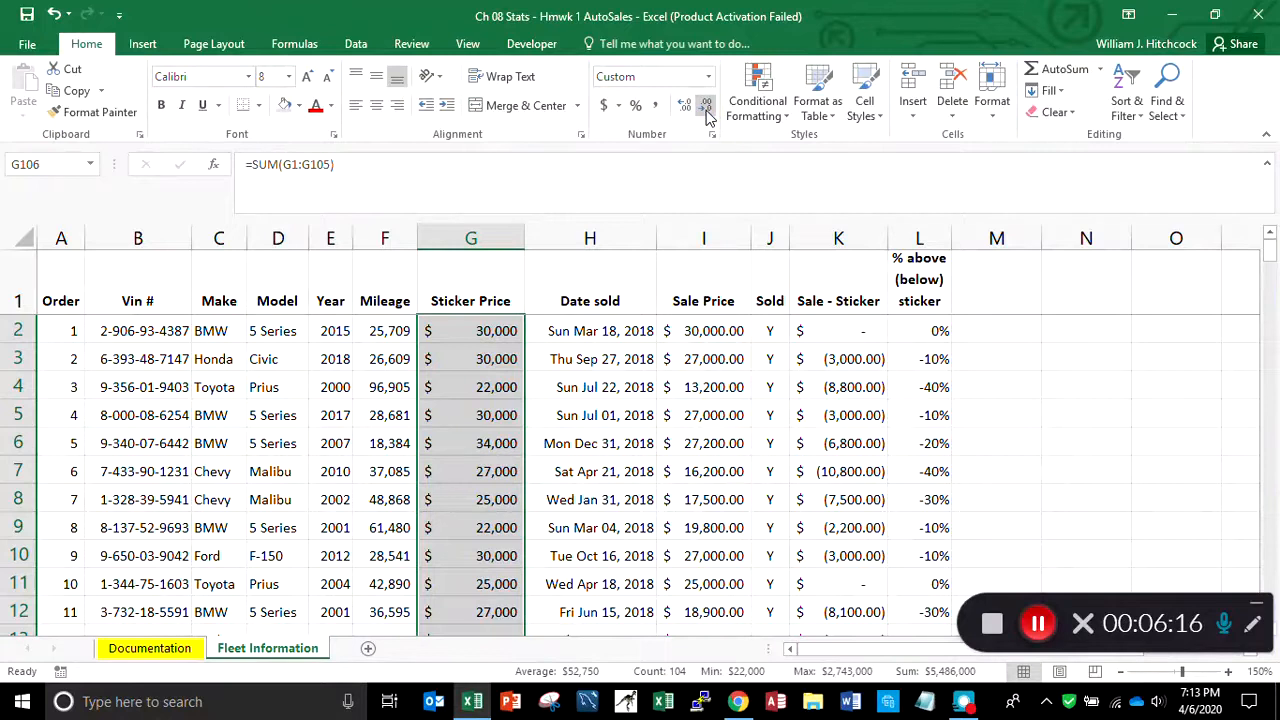
Select the Sale Price column from cell I2 down through I106, the row holding the summary formulas
key(Right)
key(Right)
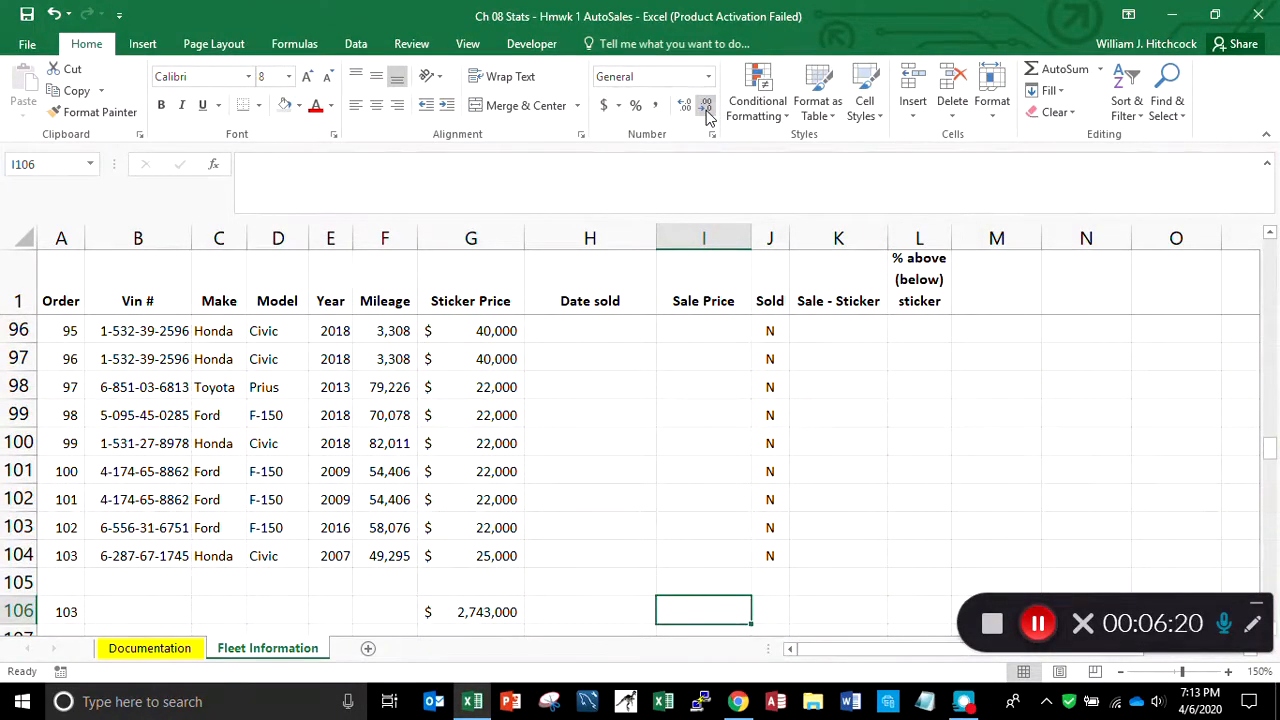
key(ctrl+Home)
key(Right)
key(Right)
key(Right)
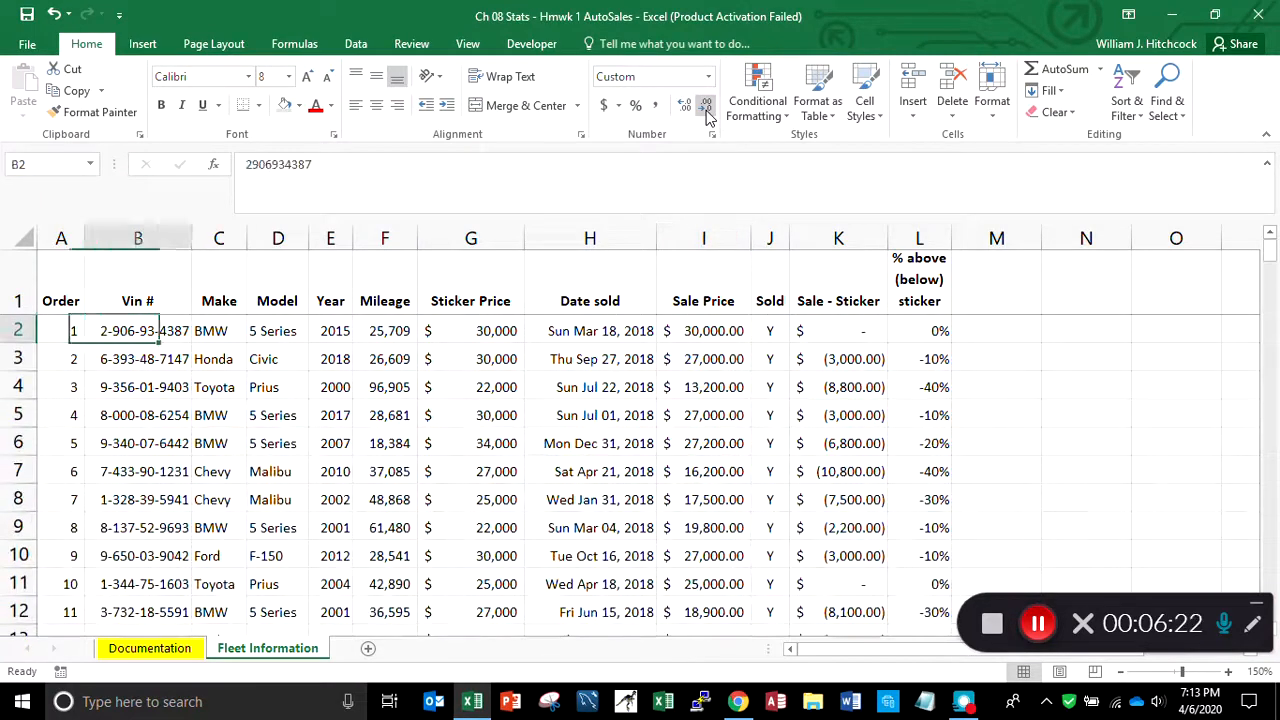
key(Right)
key(Right)
key(Right)
key(Right)
key(Right)
key(Right)
key(Left)
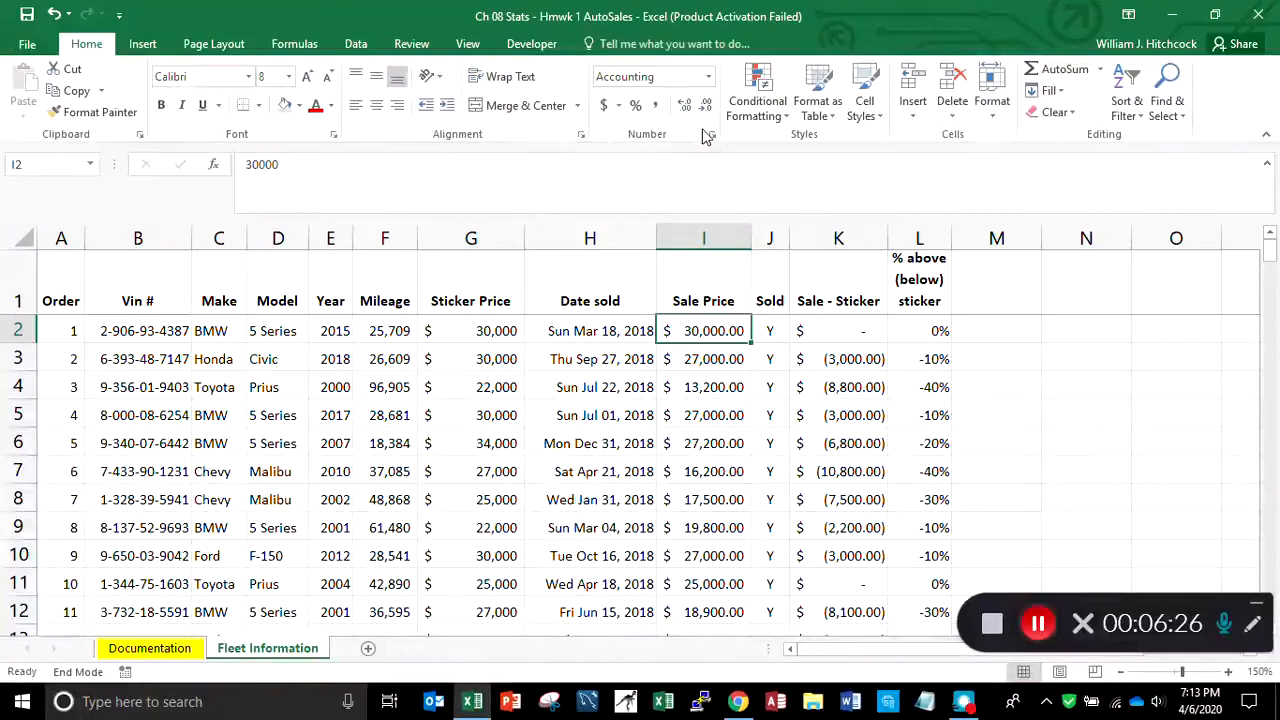
key(ctrl+shift+Down)
key(shift+Down)
key(shift+Down)
key(shift+Down)
key(shift+Down)
key(shift+Down)
key(shift+Down)
key(shift+Down)
key(shift+Down)
key(shift+Down)
key(shift+Down)
key(shift+Down)
key(shift+Down)
key(shift+Down)
key(shift+Down)
key(shift+Down)
key(shift+Down)
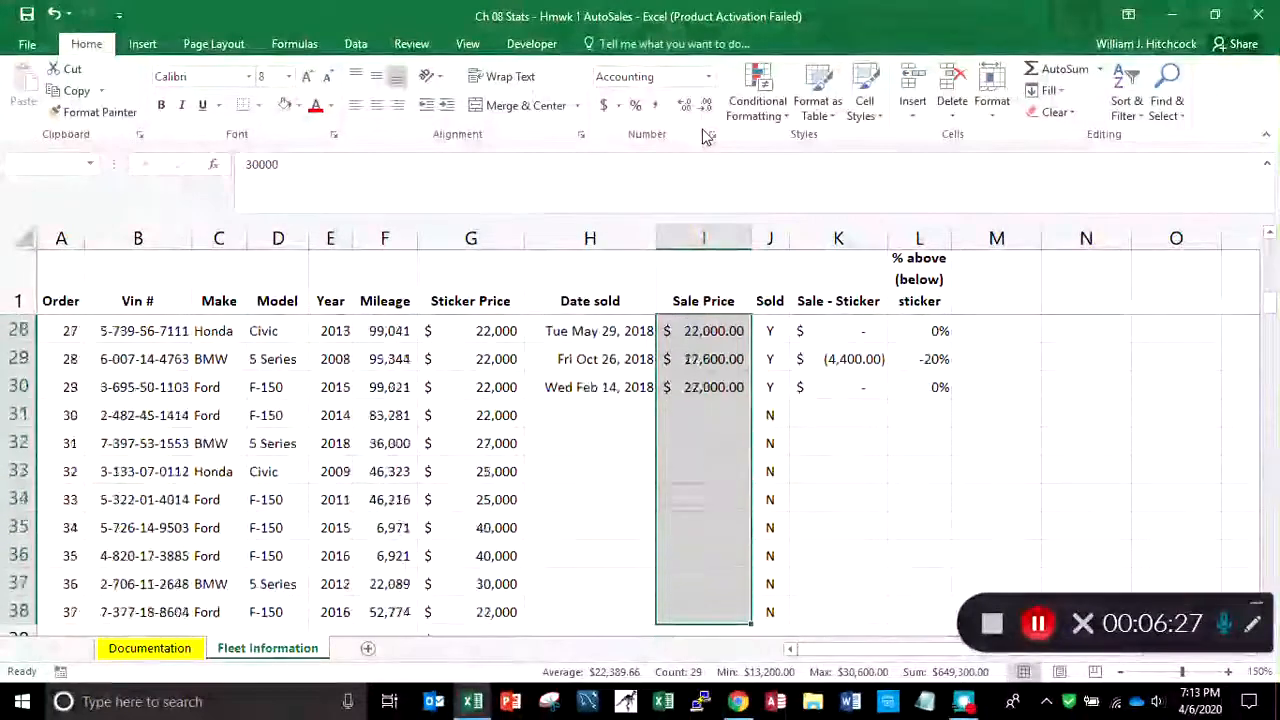
key(shift+Down)
key(shift+Down)
key(shift+Down)
key(shift+Down)
key(shift+Down)
key(shift+Down)
key(shift+Down)
key(shift+Down)
key(shift+Down)
key(shift+Down)
key(shift+Down)
key(shift+Down)
key(shift+Down)
key(shift+Down)
key(shift+Down)
key(shift+Down)
key(shift+Down)
key(shift+Down)
key(shift+Down)
key(shift+Down)
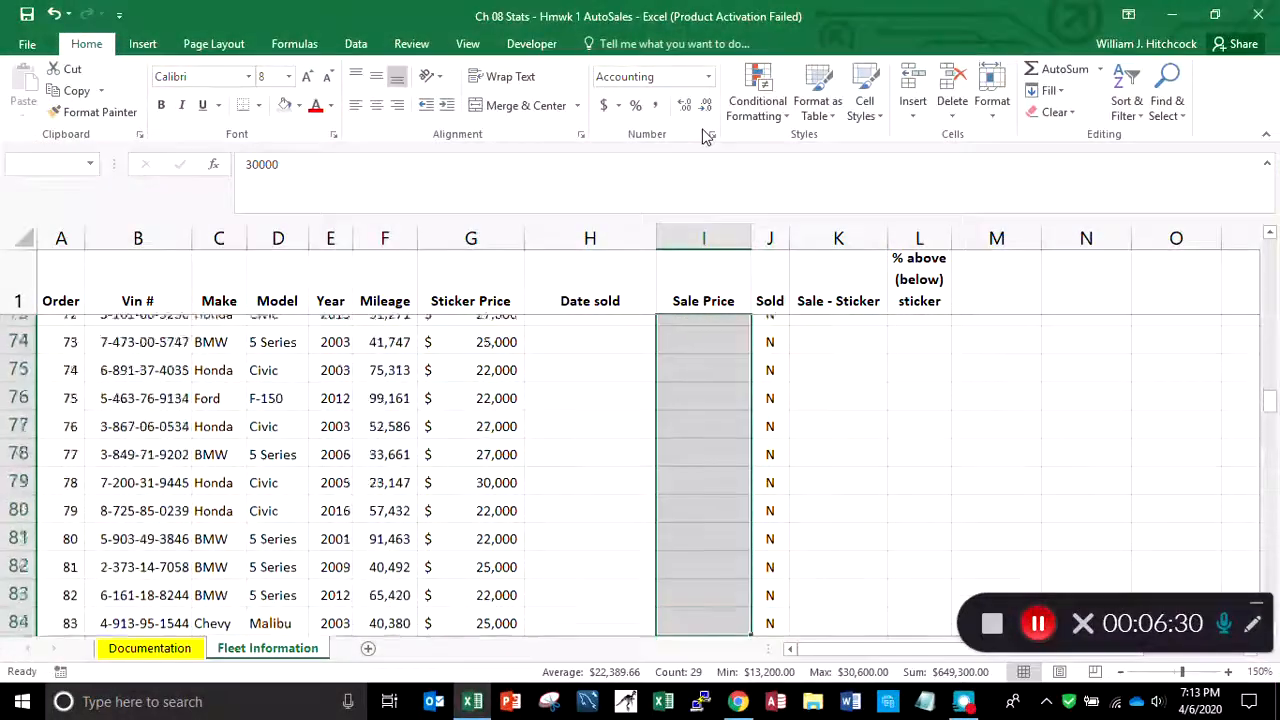
key(shift+Down)
key(shift+Down)
key(shift+Down)
key(shift+Down)
key(shift+Down)
key(shift+Down)
key(shift+Down)
key(shift+Down)
key(shift+Down)
key(shift+Down)
key(shift+Down)
key(shift+Down)
key(shift+Down)
key(shift+Down)
key(shift+Down)
key(shift+Down)
key(shift+Down)
key(shift+Down)
key(shift+Down)
key(shift+Down)
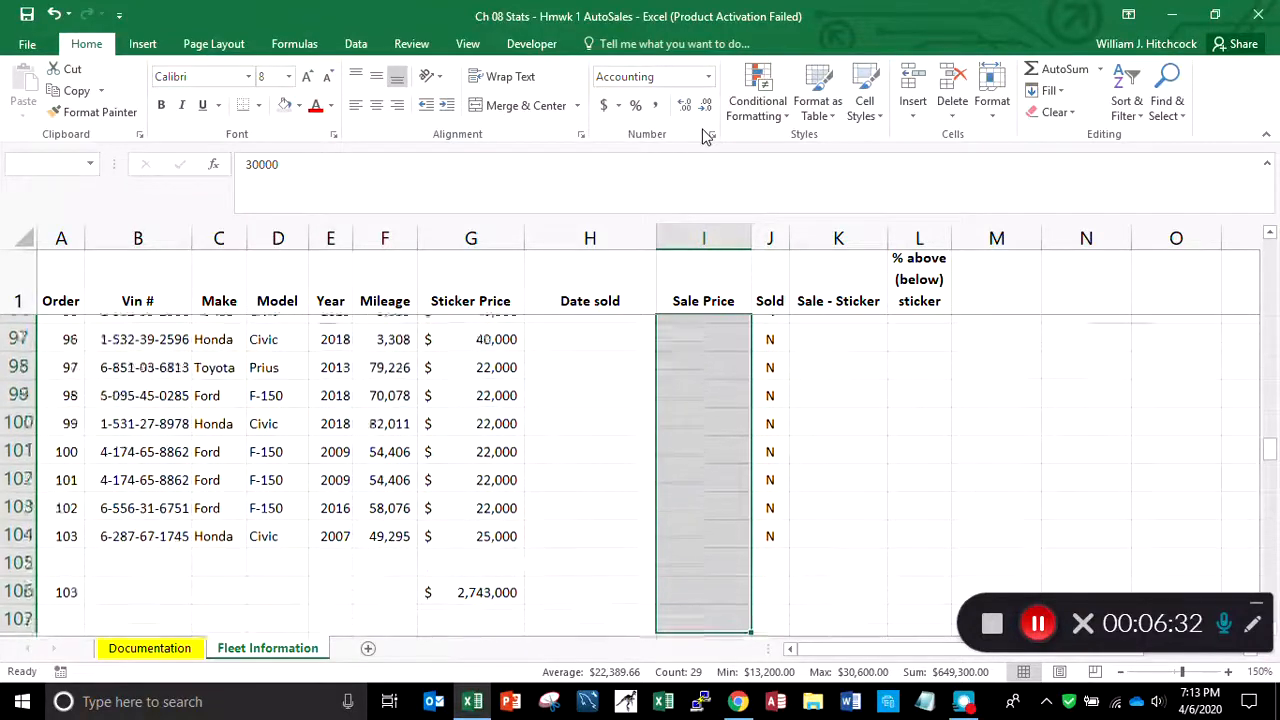
key(shift+Down)
key(shift+Down)
key(shift+Down)
key(shift+Down)
key(shift+Down)
key(shift+Down)
key(shift+Down)
key(shift+Down)
key(shift+Down)
key(shift+Down)
key(shift+Down)
key(shift+Down)
key(shift+Down)
key(shift+Down)
key(shift+Down)
key(shift+Down)
key(shift+Down)
key(shift+Down)
key(shift+Down)
key(shift+Down)
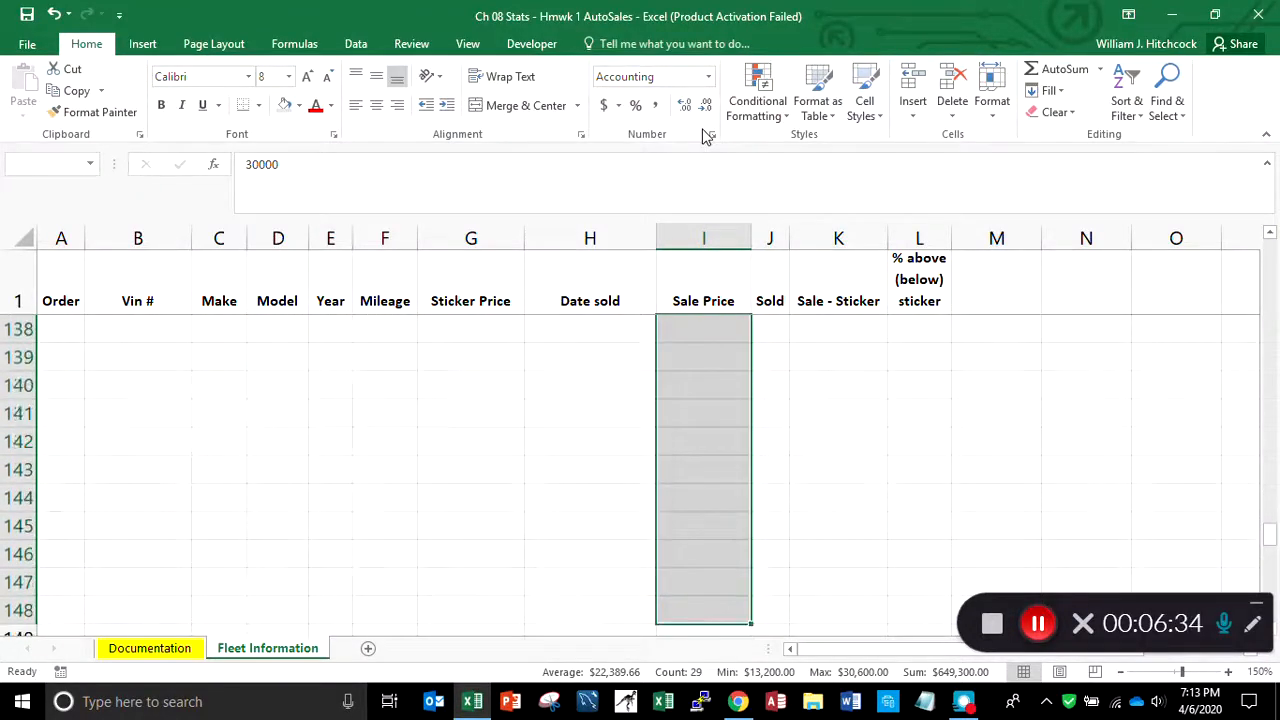
key(shift+Down)
key(shift+Down)
key(shift+Down)
key(shift+Down)
key(shift+Down)
key(shift+Down)
key(shift+Down)
key(shift+Down)
key(shift+Up)
key(shift+Up)
key(shift+Up)
key(shift+Up)
key(shift+Up)
key(shift+Up)
key(shift+Up)
key(shift+Up)
key(shift+Up)
key(shift+Up)
key(shift+Up)
key(shift+Up)
key(shift+Up)
key(shift+Up)
key(shift+Up)
key(shift+Up)
key(shift+Up)
key(shift+Up)
key(shift+Up)
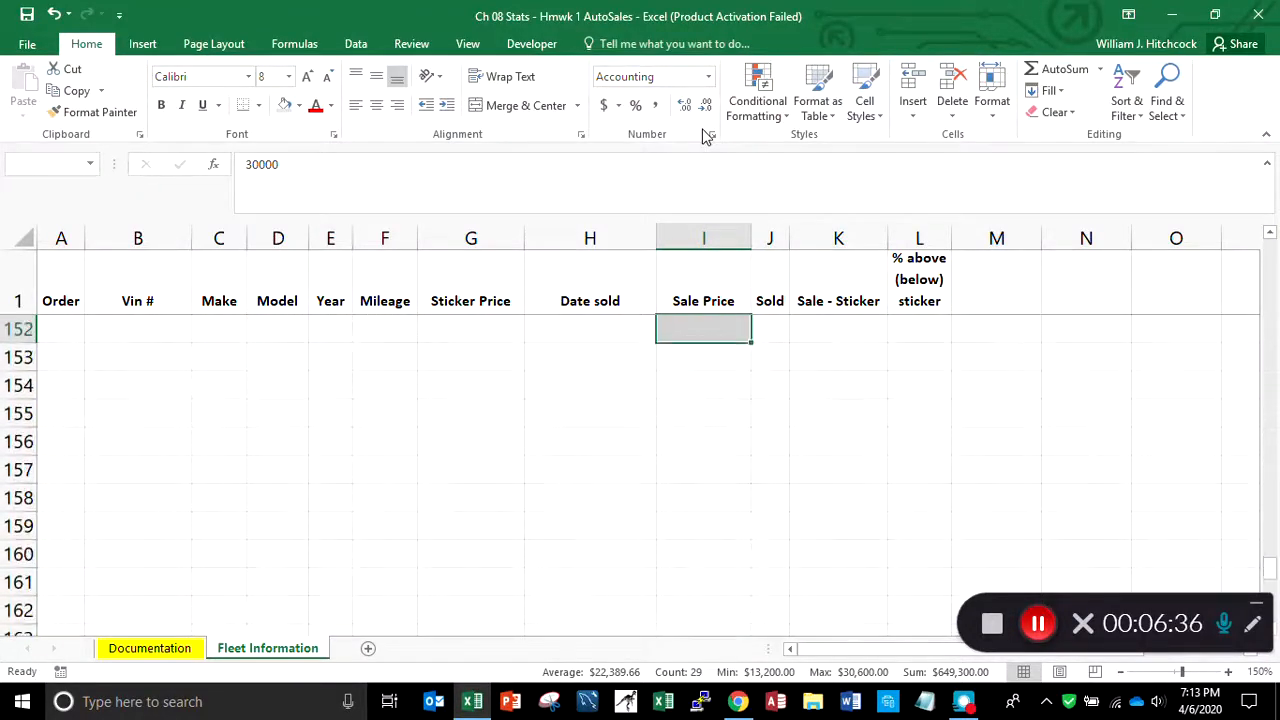
key(shift+Up)
key(shift+Up)
key(shift+Up)
key(shift+Up)
key(shift+Up)
key(shift+Up)
key(shift+Up)
key(shift+Up)
key(shift+Up)
key(shift+Up)
key(shift+Up)
key(shift+Up)
key(shift+Up)
key(shift+Up)
key(shift+Up)
key(shift+Up)
key(shift+Up)
key(shift+Up)
key(shift+Up)
key(shift+Up)
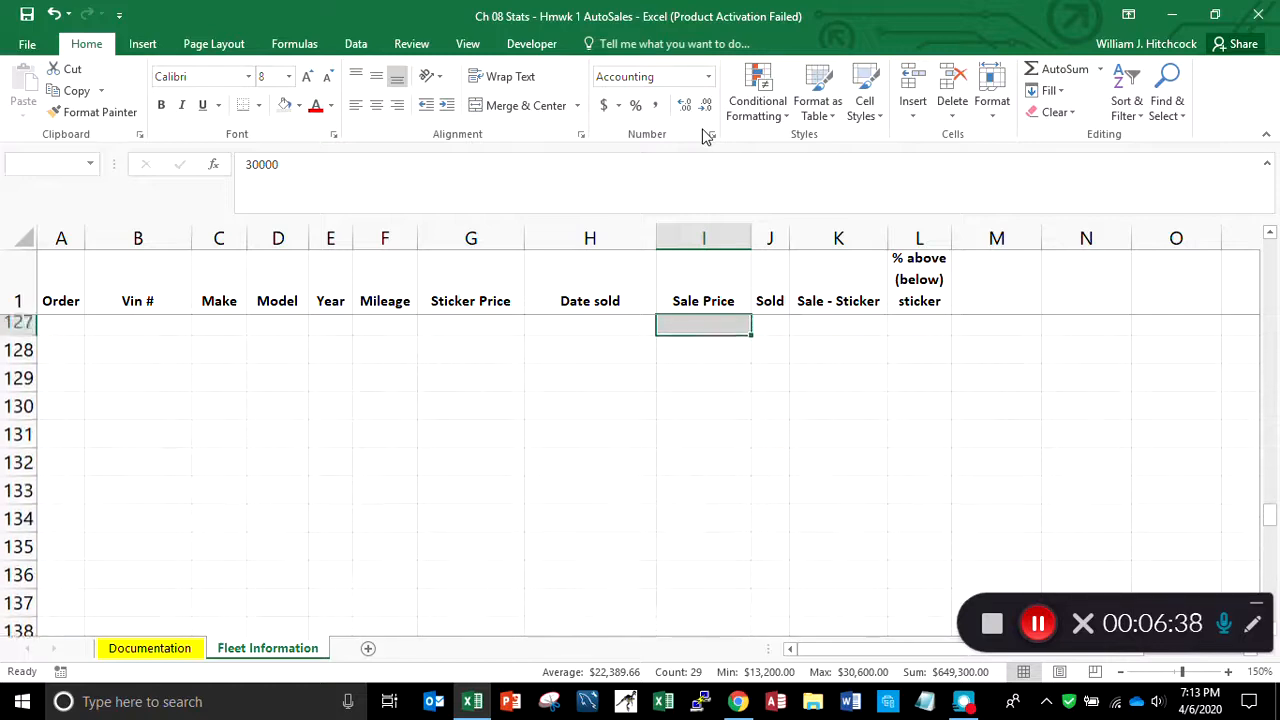
key(shift+Up)
key(shift+Up)
key(shift+Up)
key(shift+Up)
key(shift+Up)
key(shift+Up)
key(shift+Up)
key(shift+Up)
key(shift+Up)
key(shift+Up)
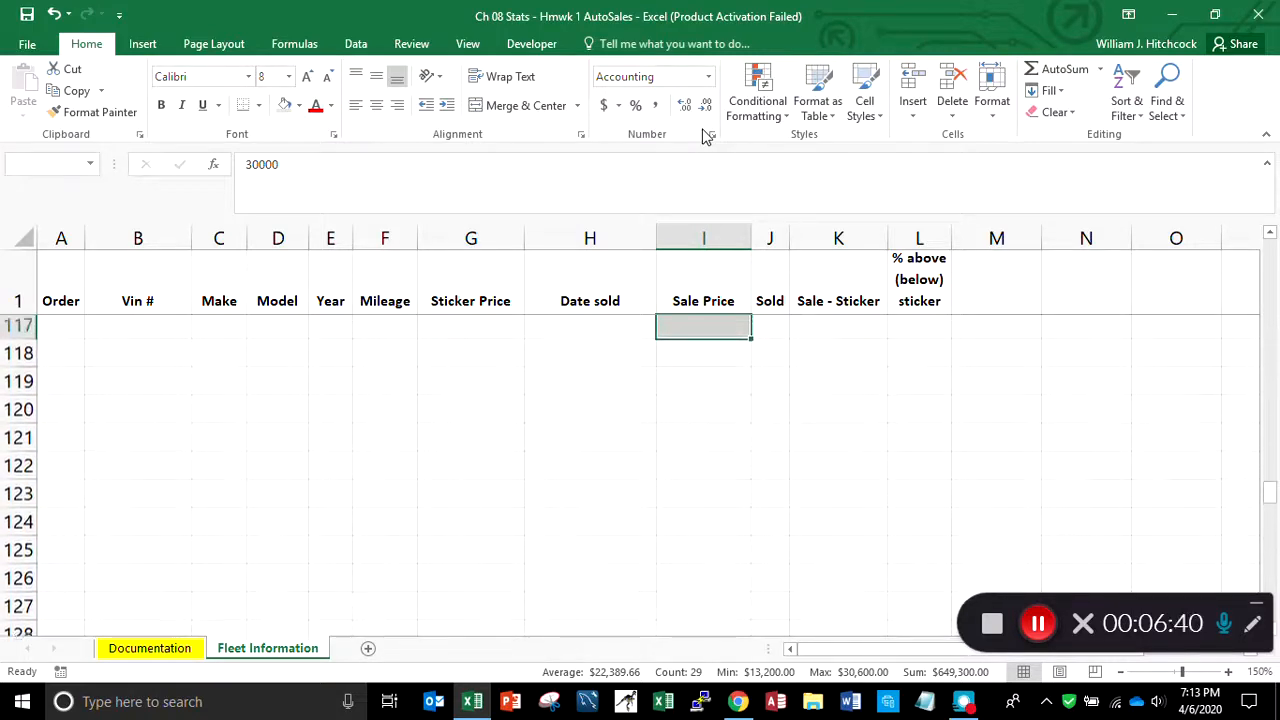
key(shift+Up)
key(shift+Up)
key(shift+Up)
key(shift+Up)
key(shift+Up)
key(shift+Up)
key(shift+Up)
key(shift+Up)
key(shift+Up)
key(shift+Up)
key(shift+Up)
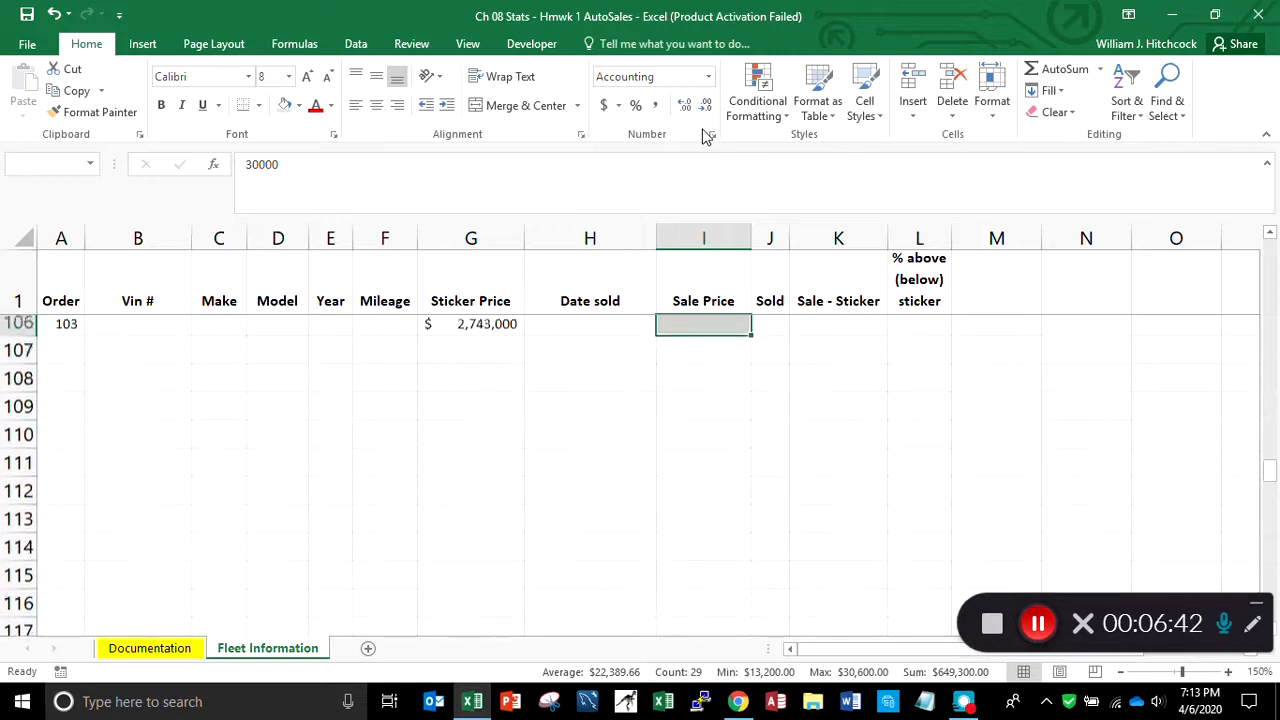
Extend the Sale Price selection down to I110 and reduce its values to zero decimal places
key(shift+Down)
key(shift+Down)
key(shift+Down)
key(shift+Down)
key(shift+Down)
key(shift+Down)
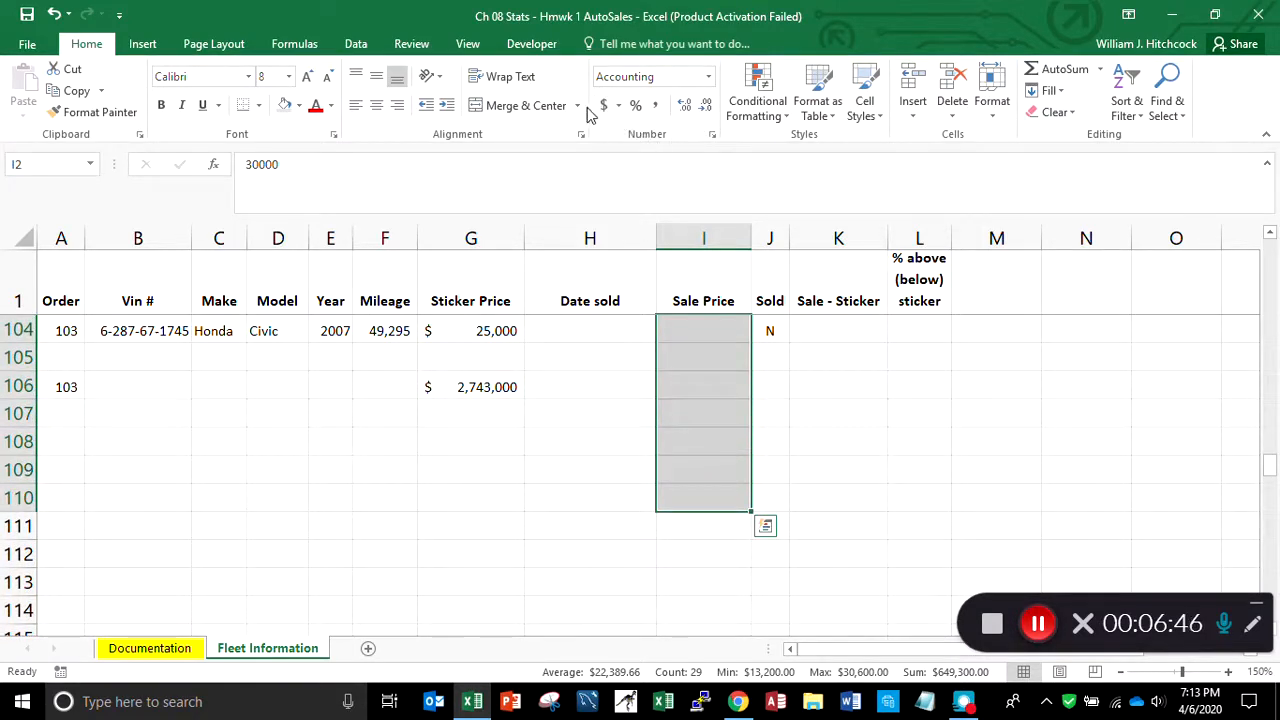
click(705, 105)
key(Up)
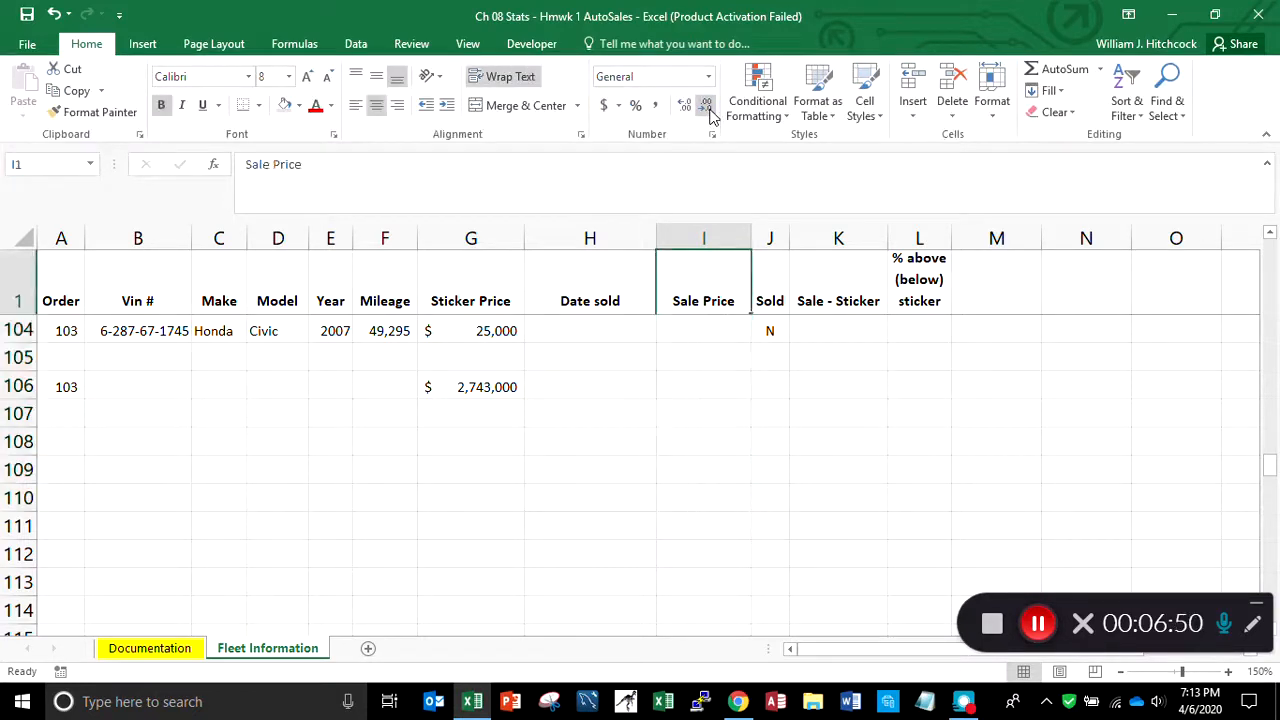
Reduce the Sale - Sticker column from K2 through K112 to zero decimal places
key(Down)
key(Right)
key(Up)
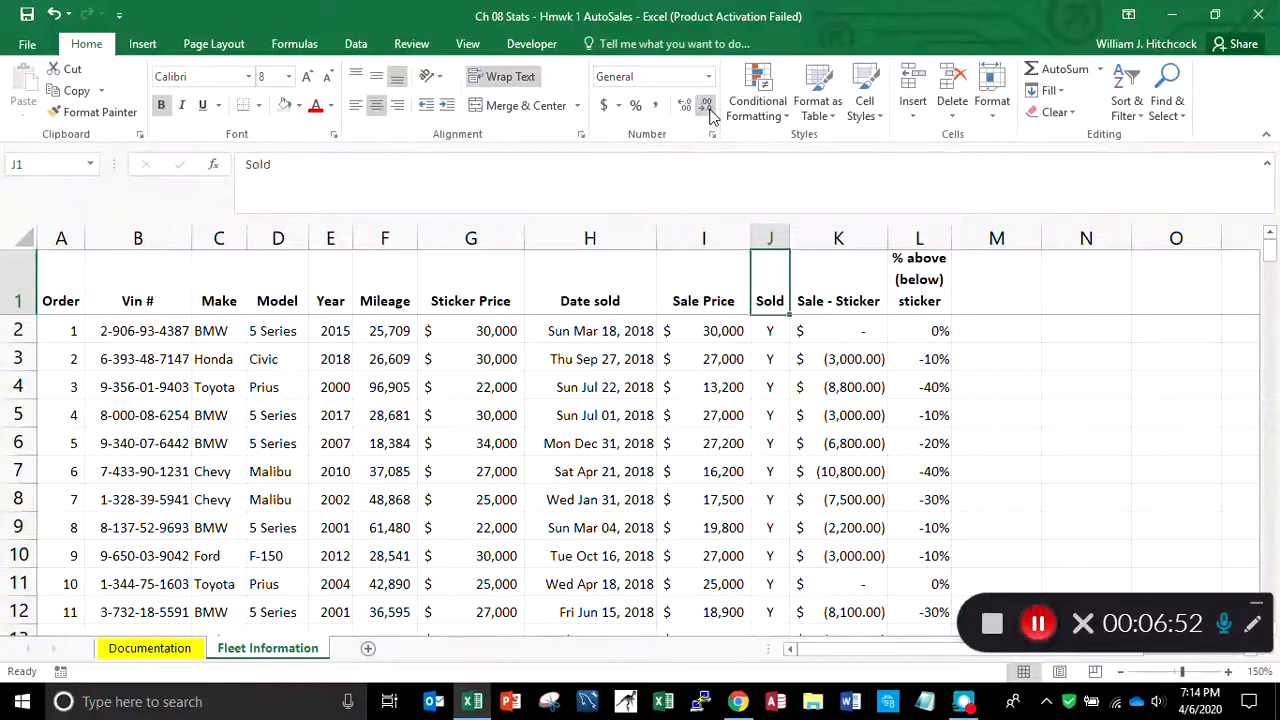
key(Right)
key(Down)
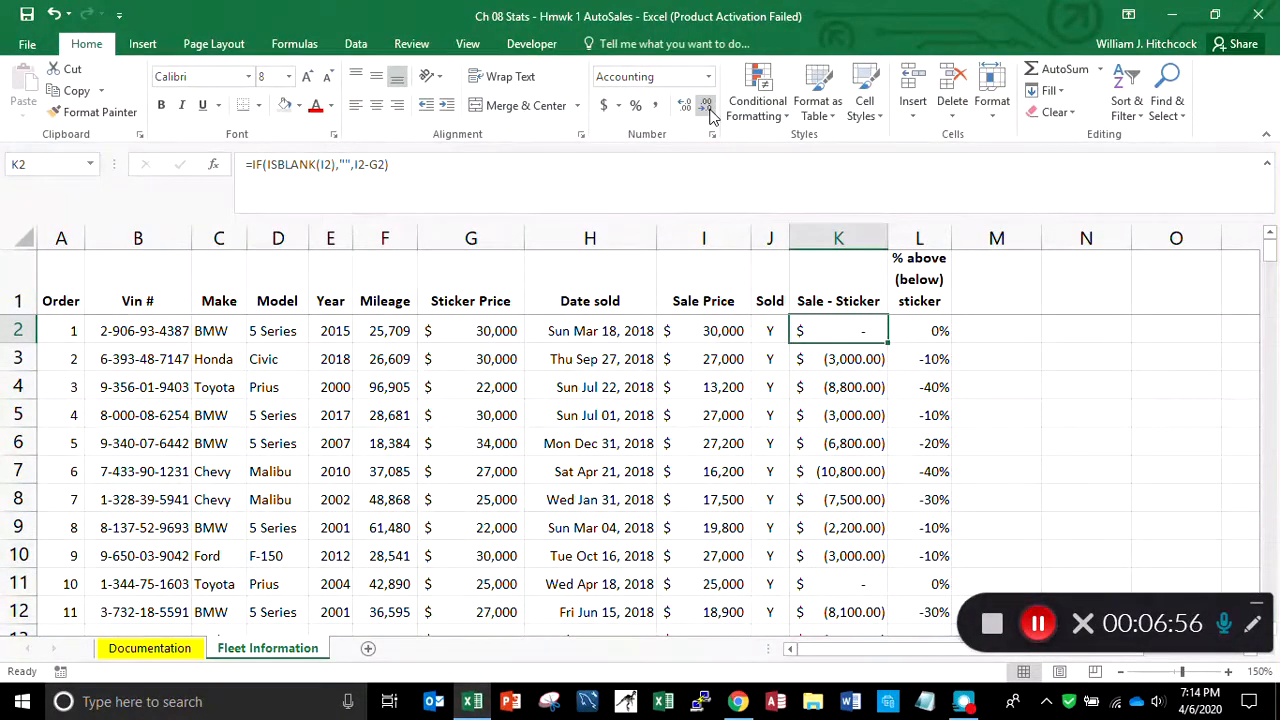
key(shift+Down)
key(shift+Down)
key(shift+Down)
key(shift+Down)
key(shift+Down)
key(shift+Down)
key(shift+Down)
key(shift+Down)
key(shift+Down)
key(shift+Down)
key(shift+Down)
key(shift+Down)
key(shift+Down)
key(shift+Down)
key(shift+Down)
key(shift+Down)
key(shift+Down)
key(shift+Down)
key(shift+Down)
key(shift+Down)
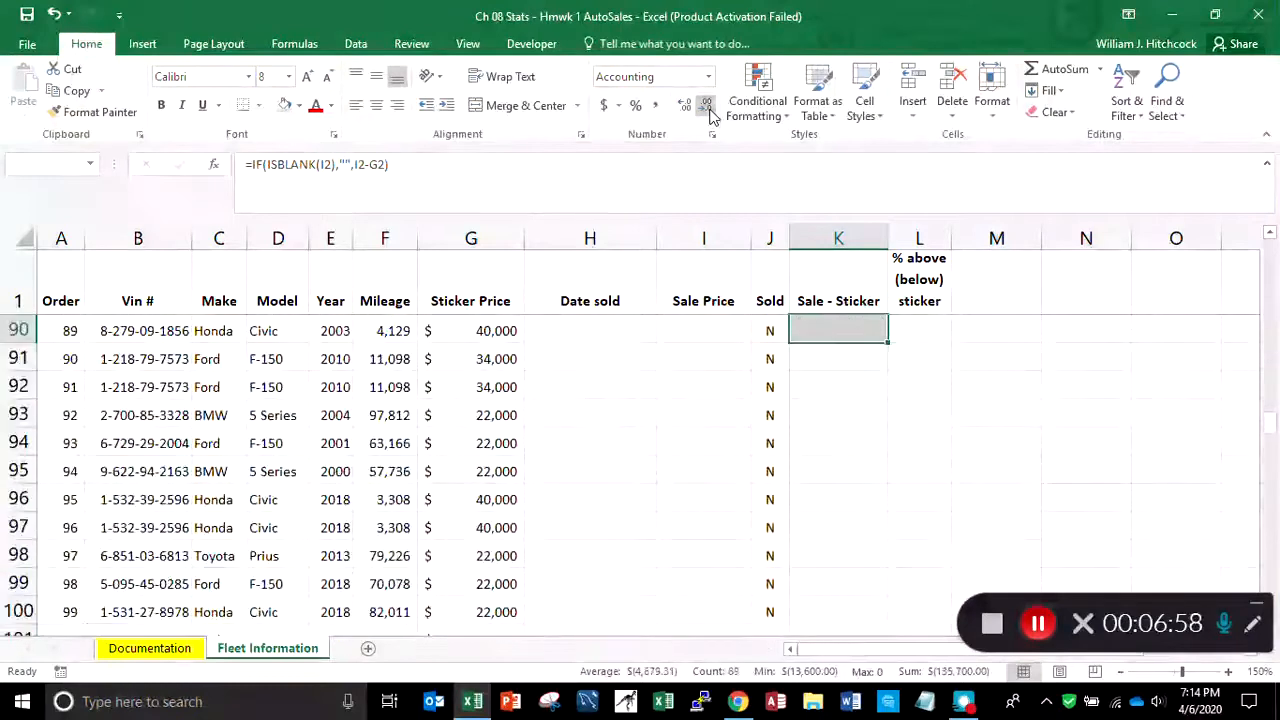
key(shift+Down)
key(shift+Down)
key(shift+Down)
key(shift+Down)
key(shift+Down)
key(shift+Down)
key(shift+Down)
key(shift+Down)
key(shift+Down)
key(shift+Down)
key(shift+Down)
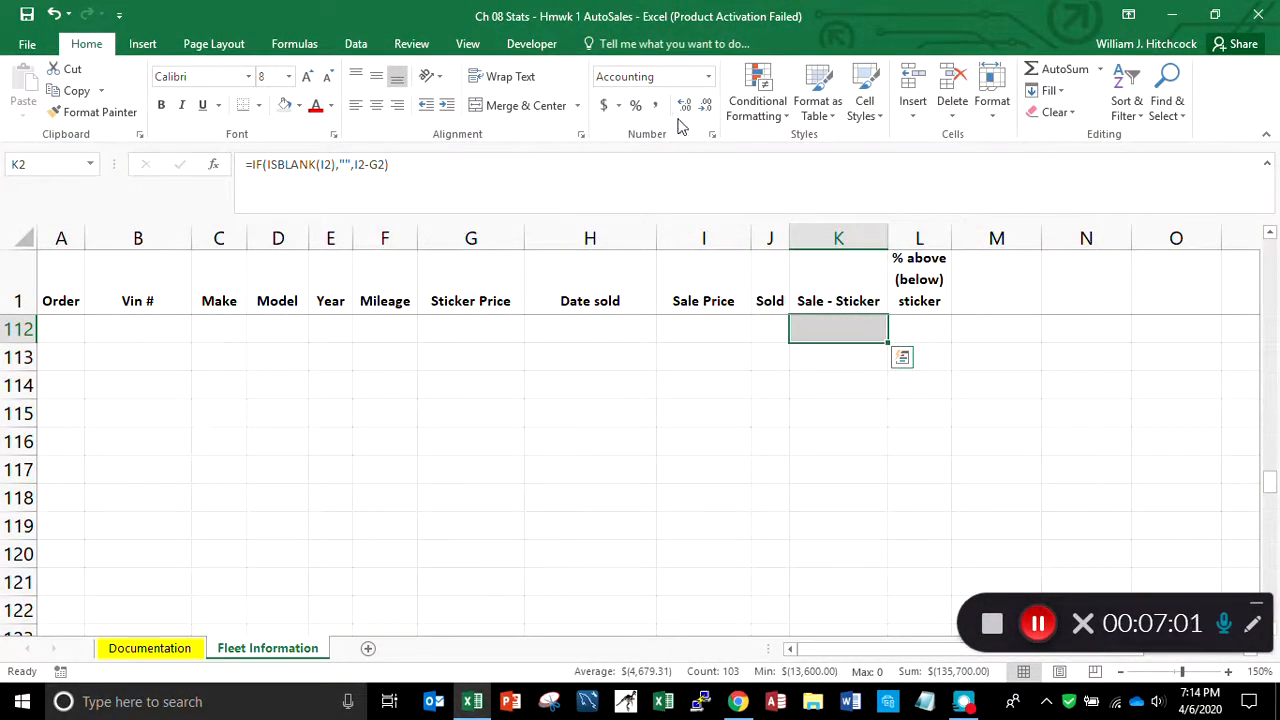
click(704, 110)
click(704, 110)
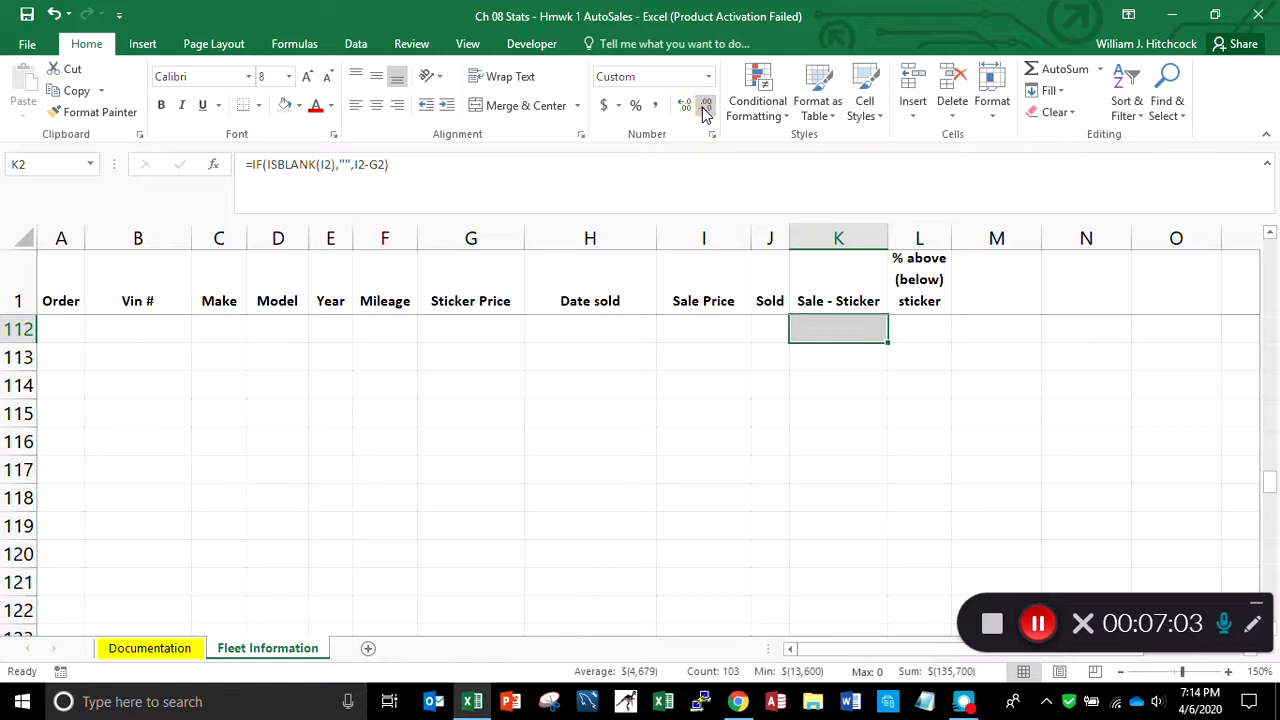
Format the selected Sale - Sticker cells as Currency with zero decimals, a $ symbol and negative numbers in red parentheses
right_click(822, 337)
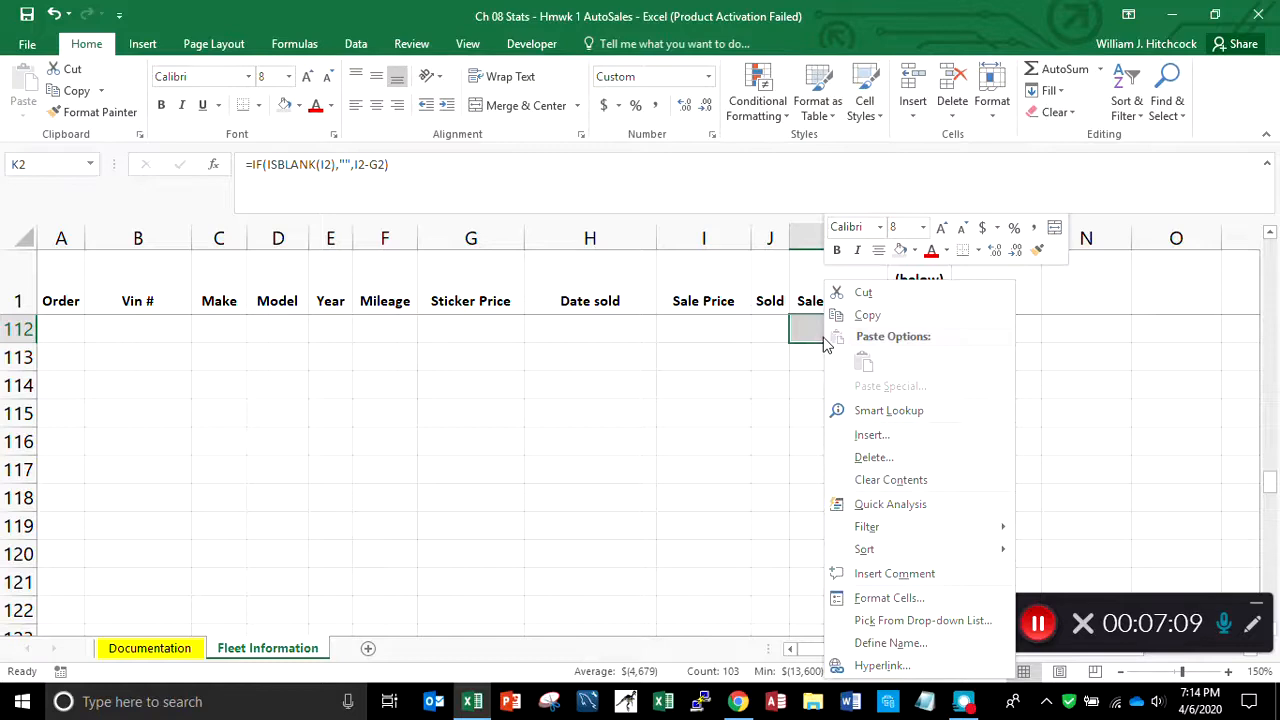
click(874, 604)
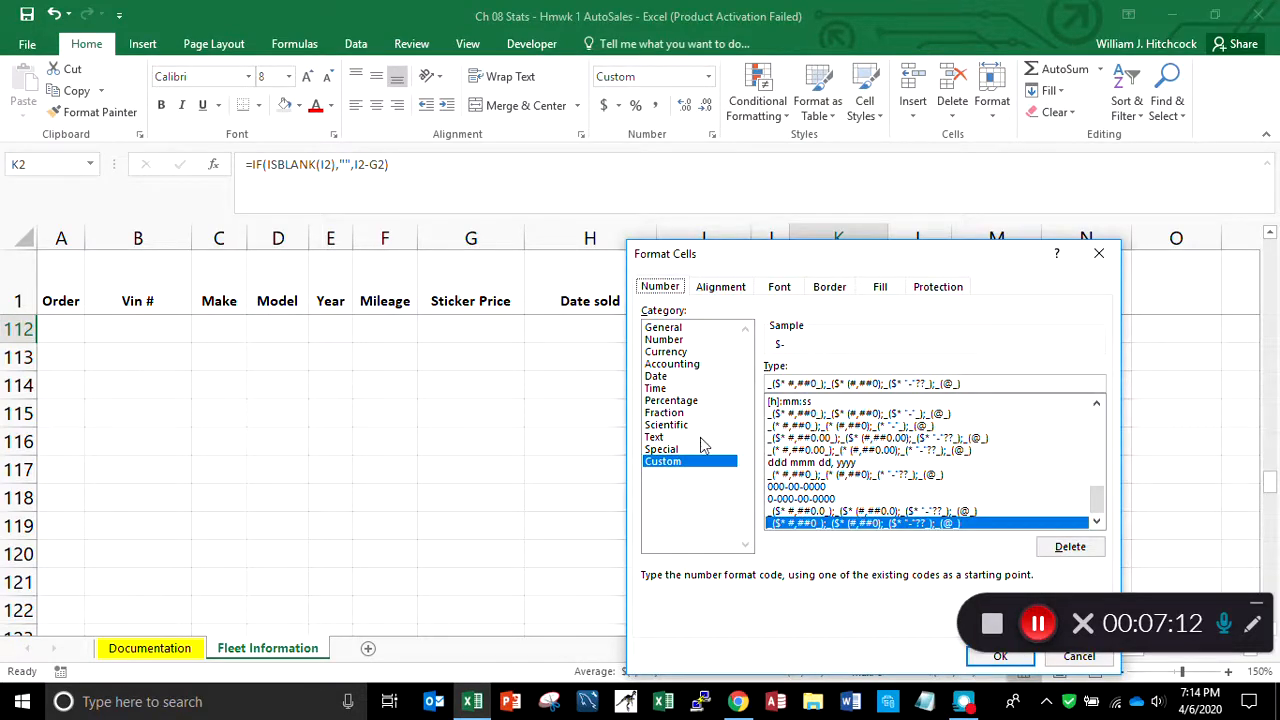
click(665, 353)
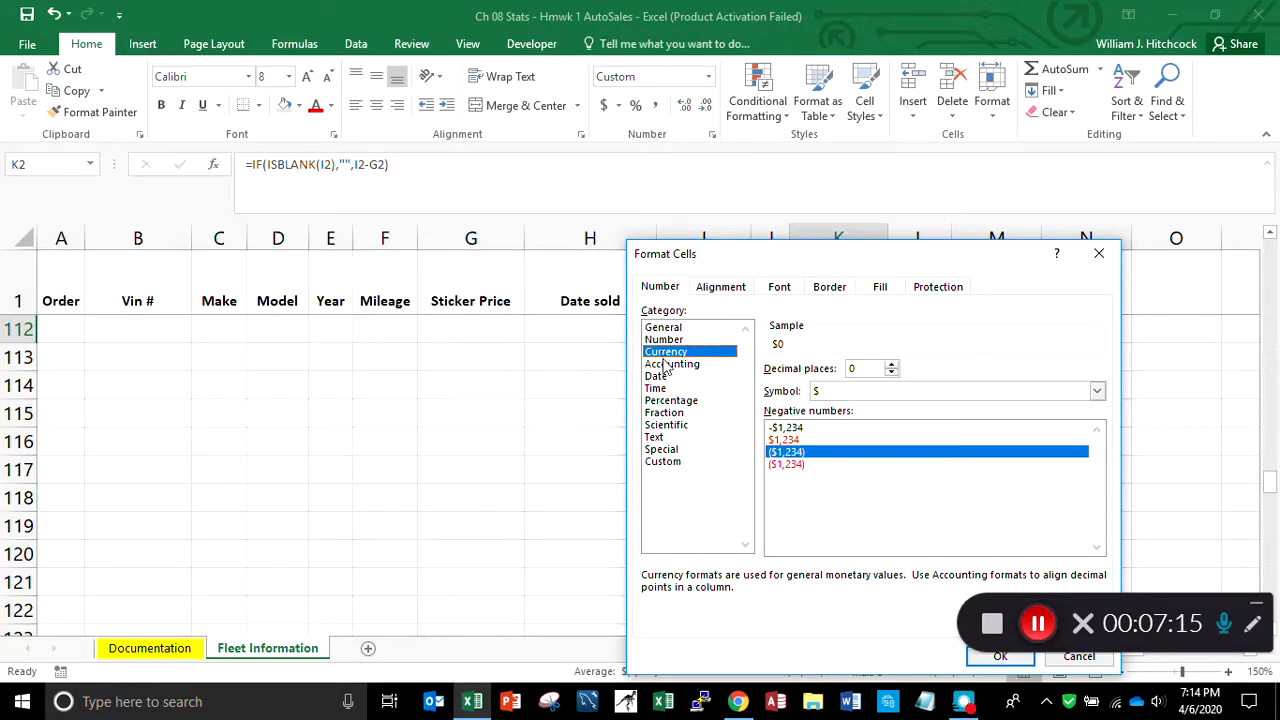
click(793, 466)
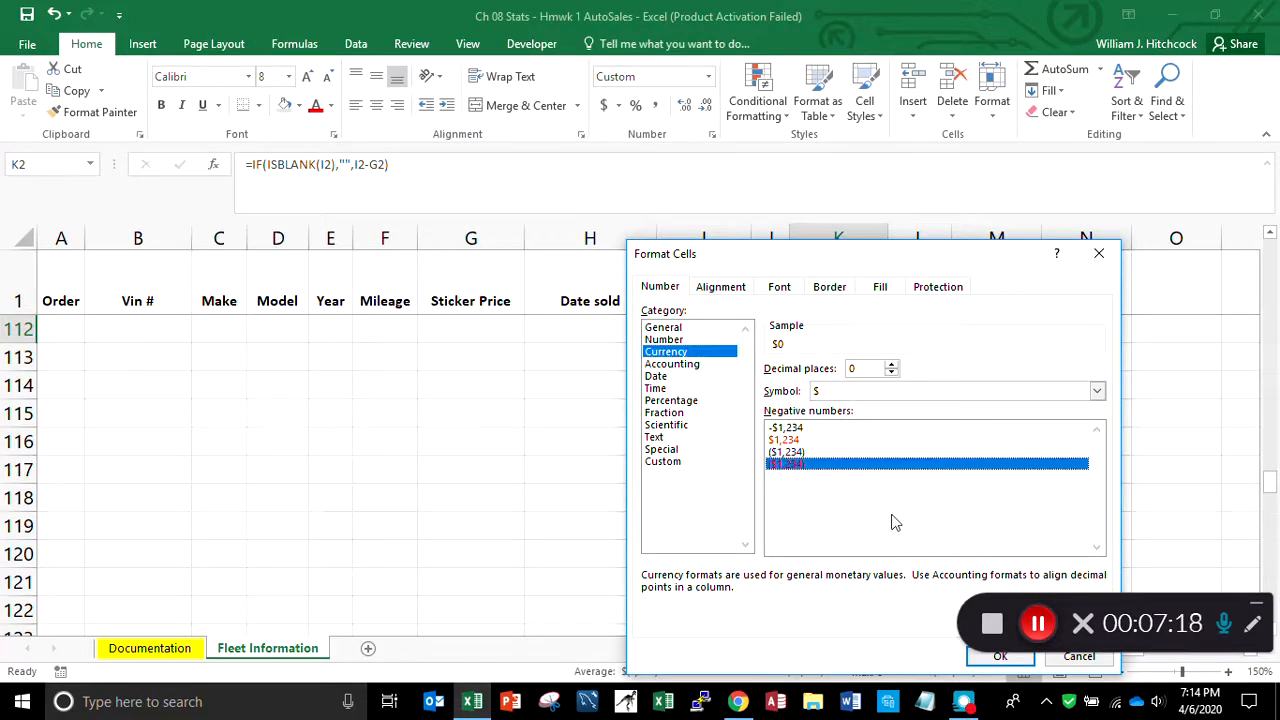
click(969, 657)
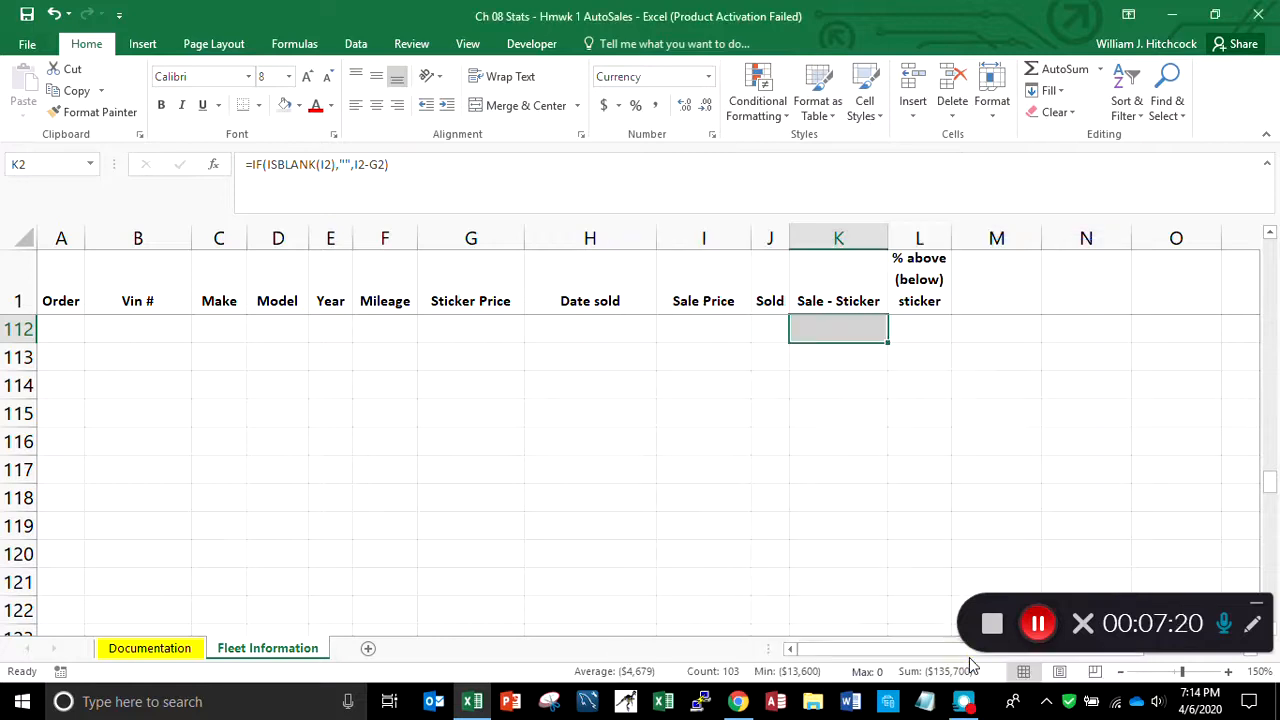
key(Up)
key(Down)
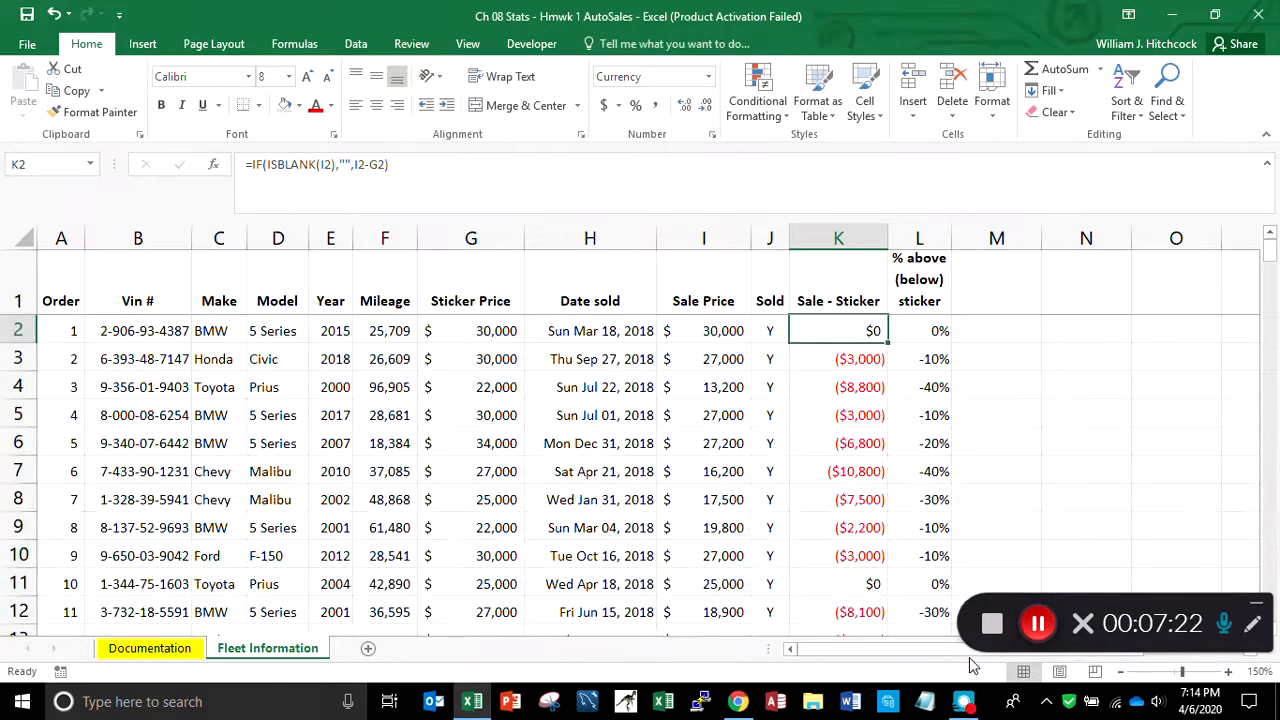
Review the Sale - Sticker values down to row 12 and compare that row's difference with its sticker price and sale price
key(Down)
key(Down)
key(Down)
key(Down)
key(Down)
key(Down)
key(Down)
key(Down)
key(Down)
key(Down)
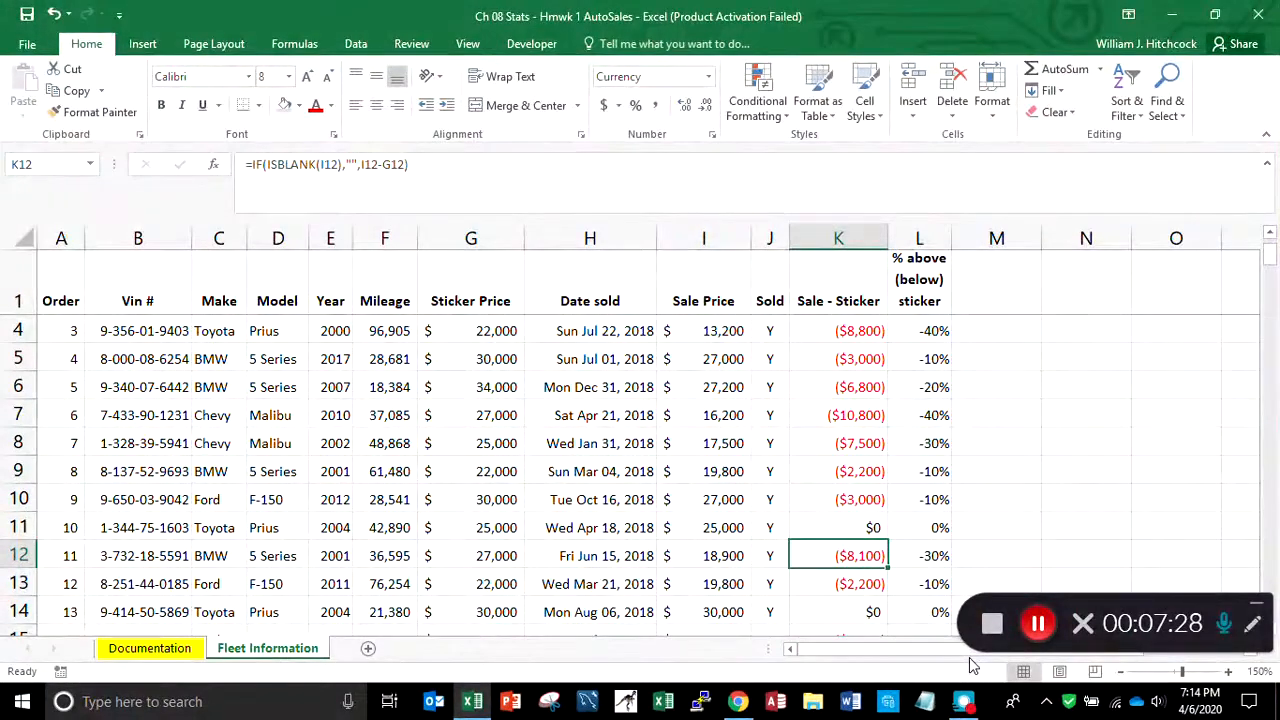
key(Left)
key(Left)
key(Left)
key(Left)
key(Left)
key(Right)
key(Right)
key(Right)
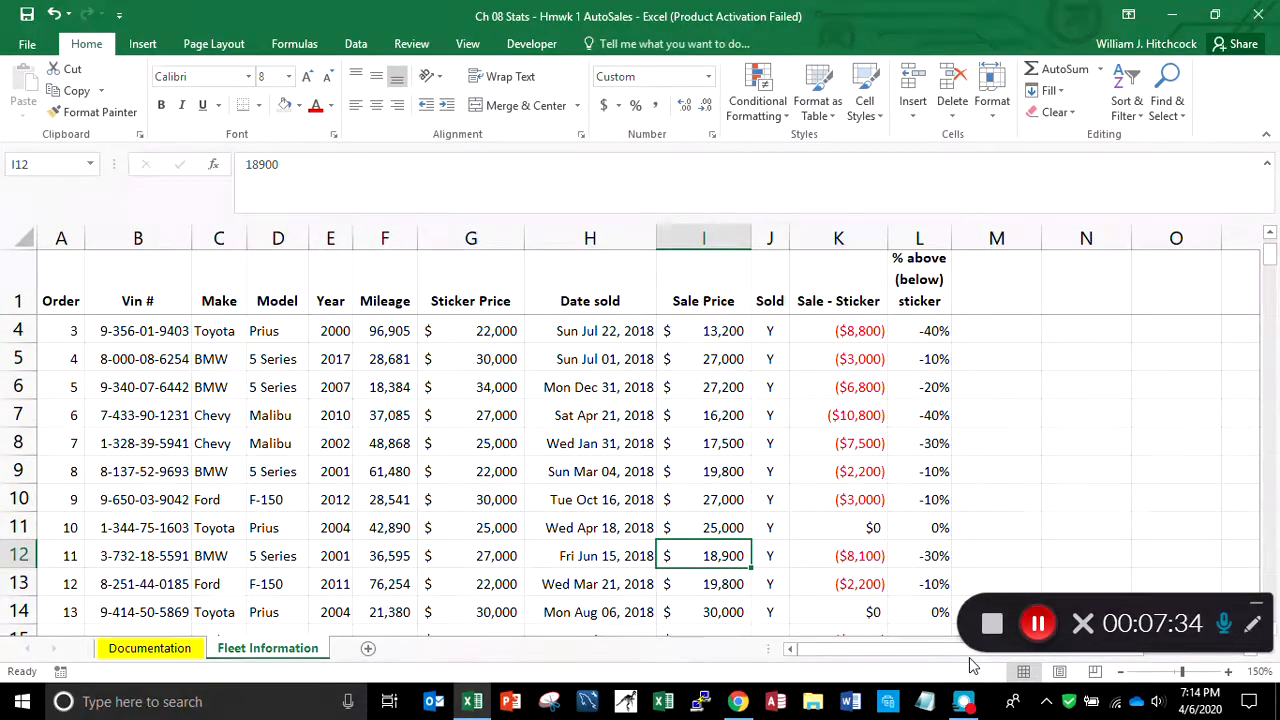
key(Right)
key(Right)
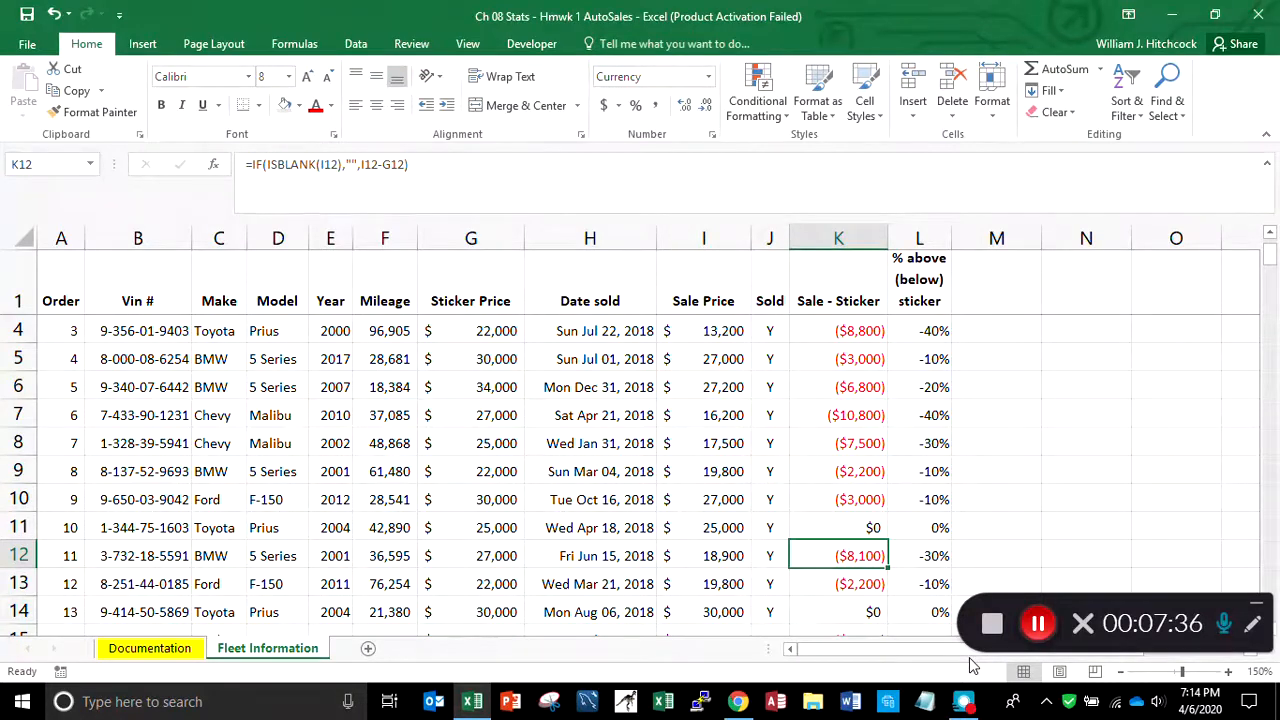
Look through the Sale - Sticker column from row 12 down to the unsold vehicles at row 39
key(Down)
key(Down)
key(Down)
key(Down)
key(Down)
key(Down)
key(Down)
key(Down)
key(Down)
key(Down)
key(Down)
key(Down)
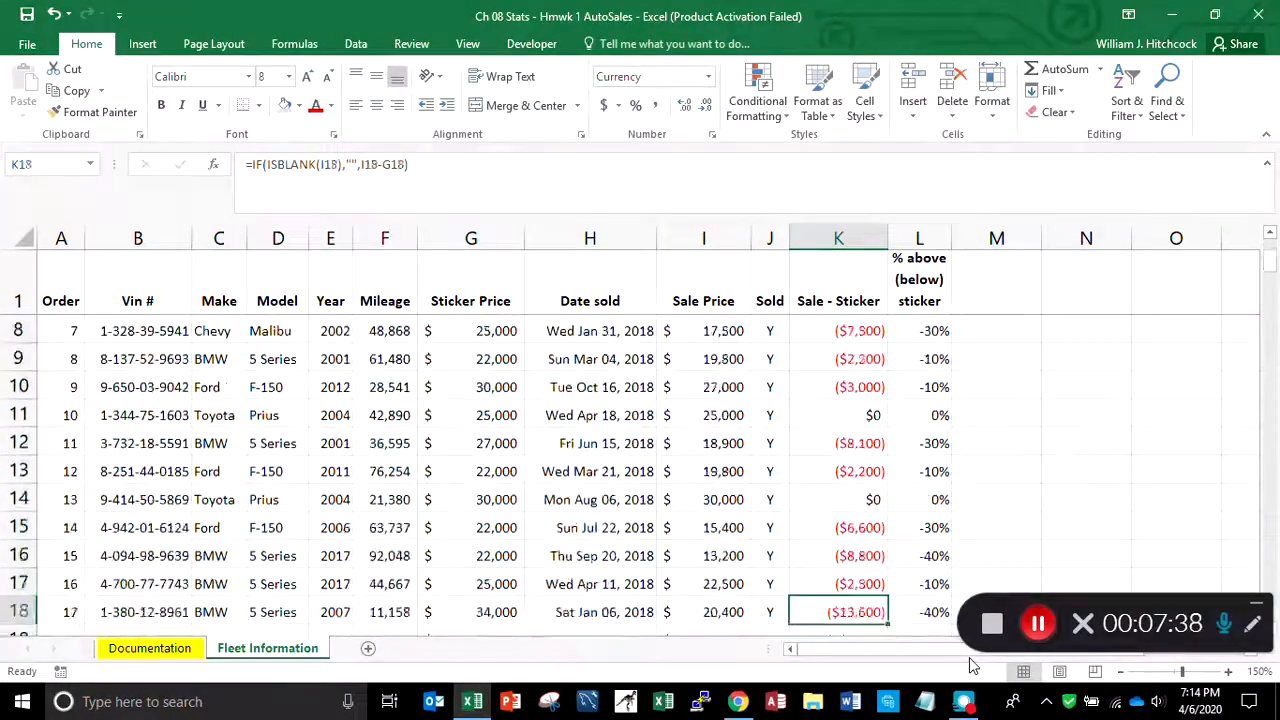
key(Down)
key(Down)
key(Down)
key(Down)
key(Down)
key(Down)
key(Down)
key(Down)
key(Down)
key(Down)
key(Down)
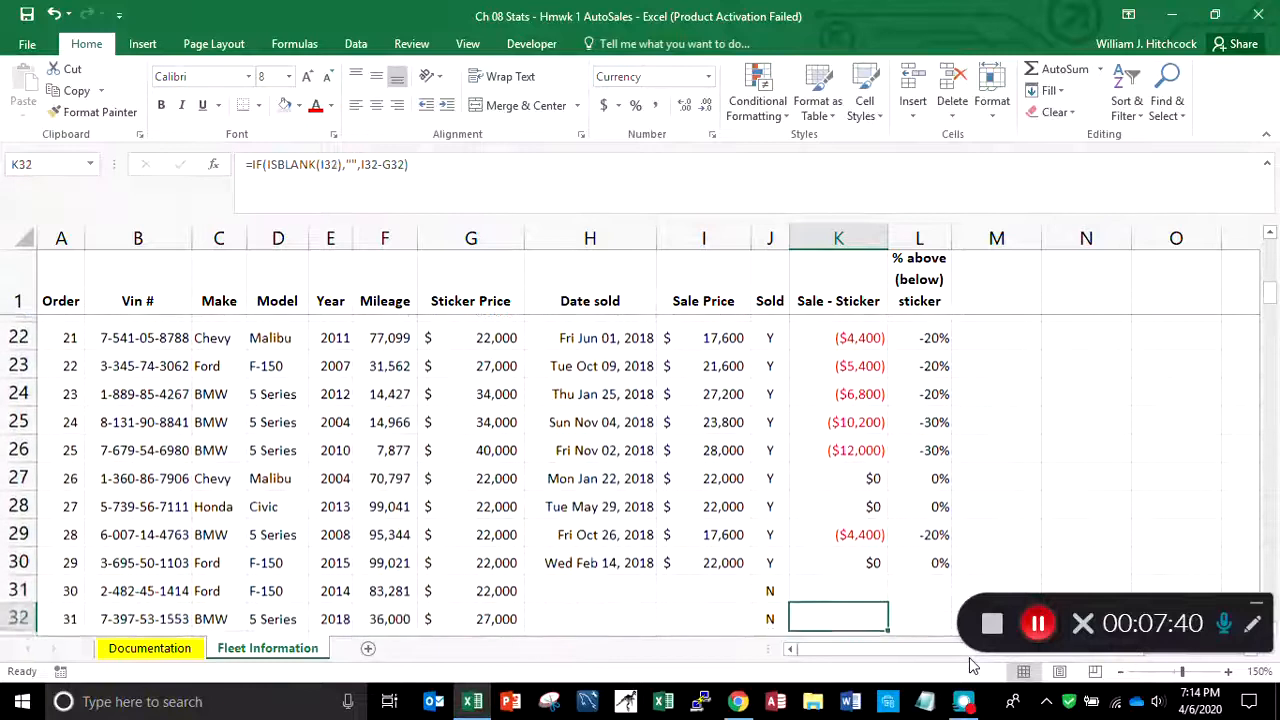
key(Down)
key(Down)
key(Down)
key(Down)
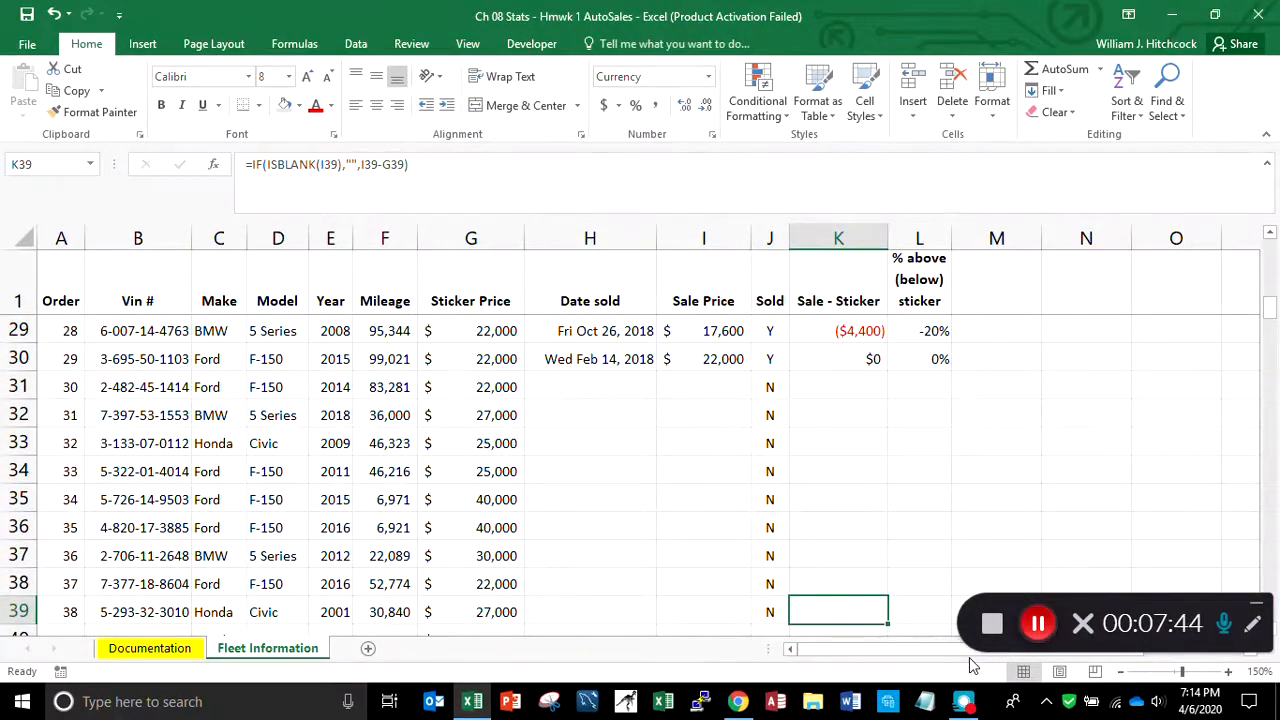
Copy the Sticker Price total formula in G106 to I106 to total the Sale Price column
key(Left)
key(Left)
key(Left)
key(Left)
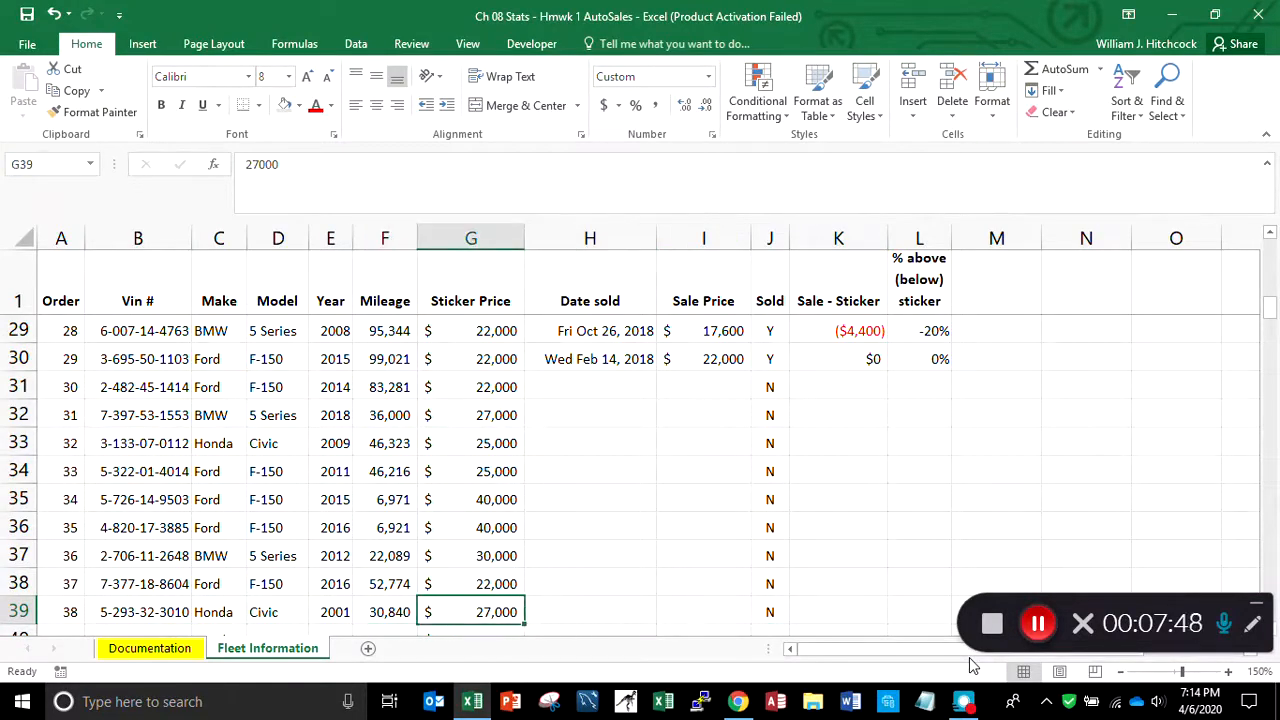
key(ctrl+Down)
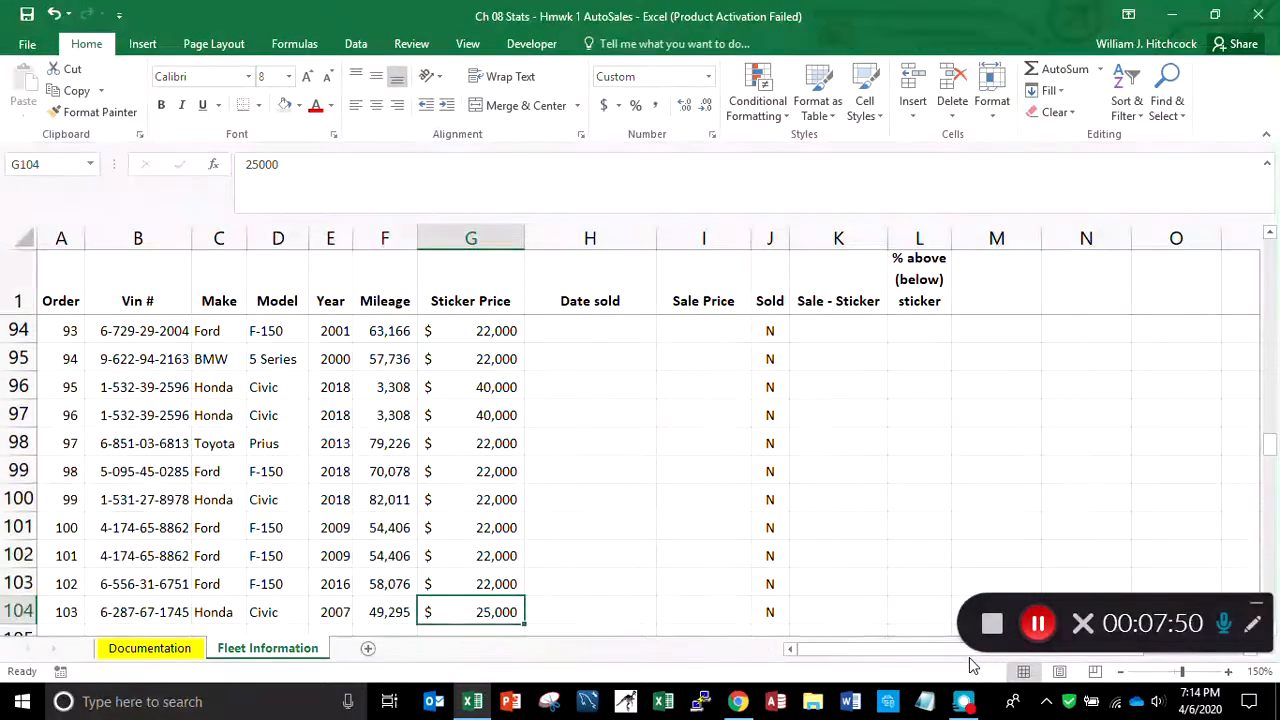
key(Down)
key(Down)
key(Down)
key(Down)
key(Up)
key(Up)
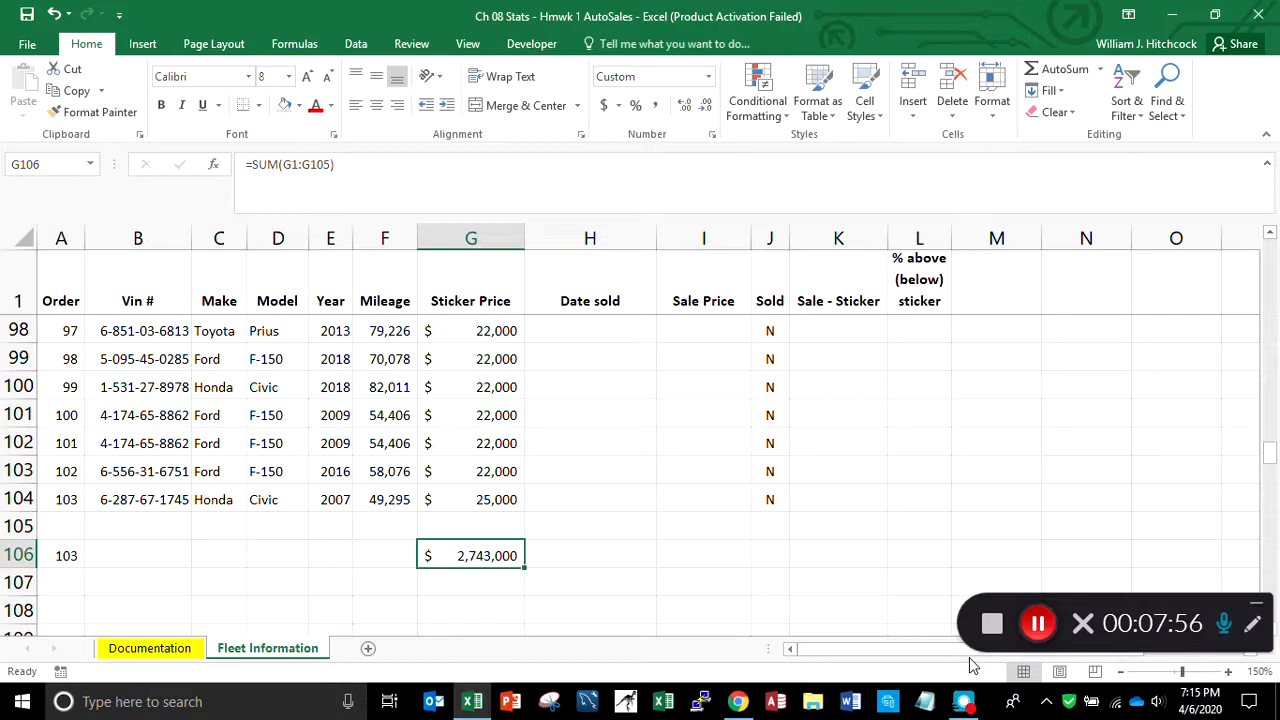
key(ctrl+c)
key(Right)
key(Right)
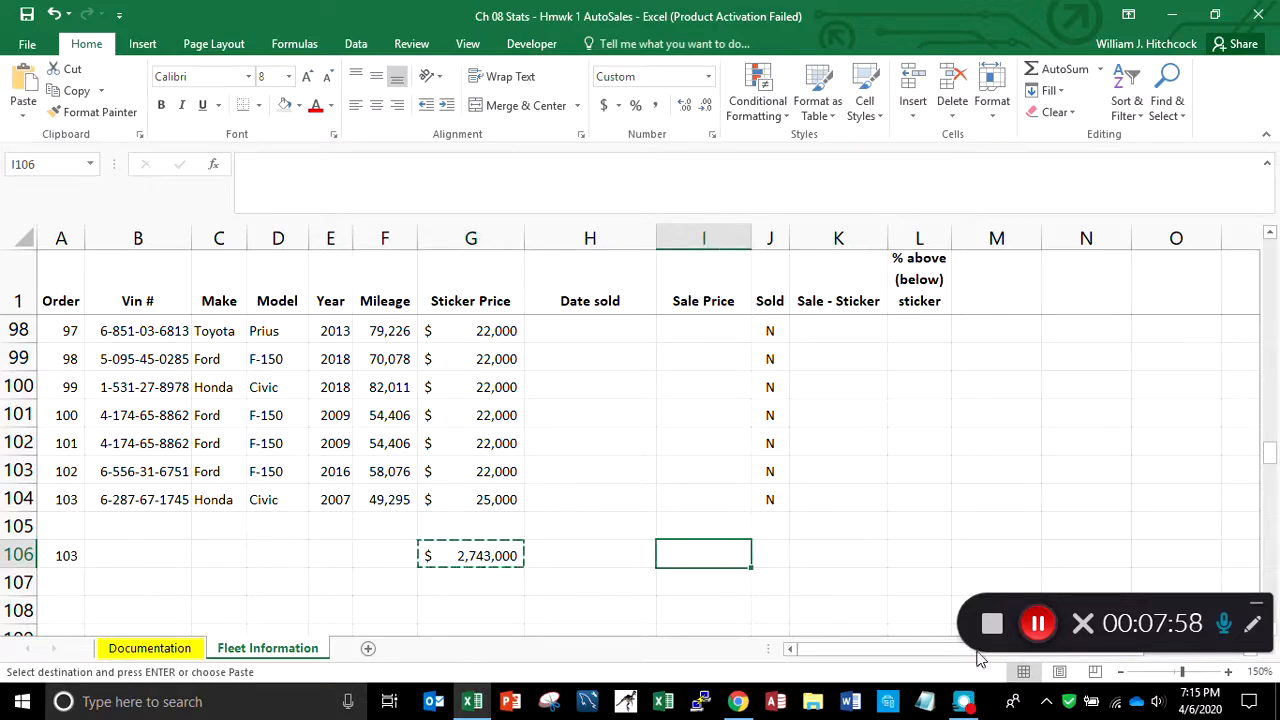
key(Return)
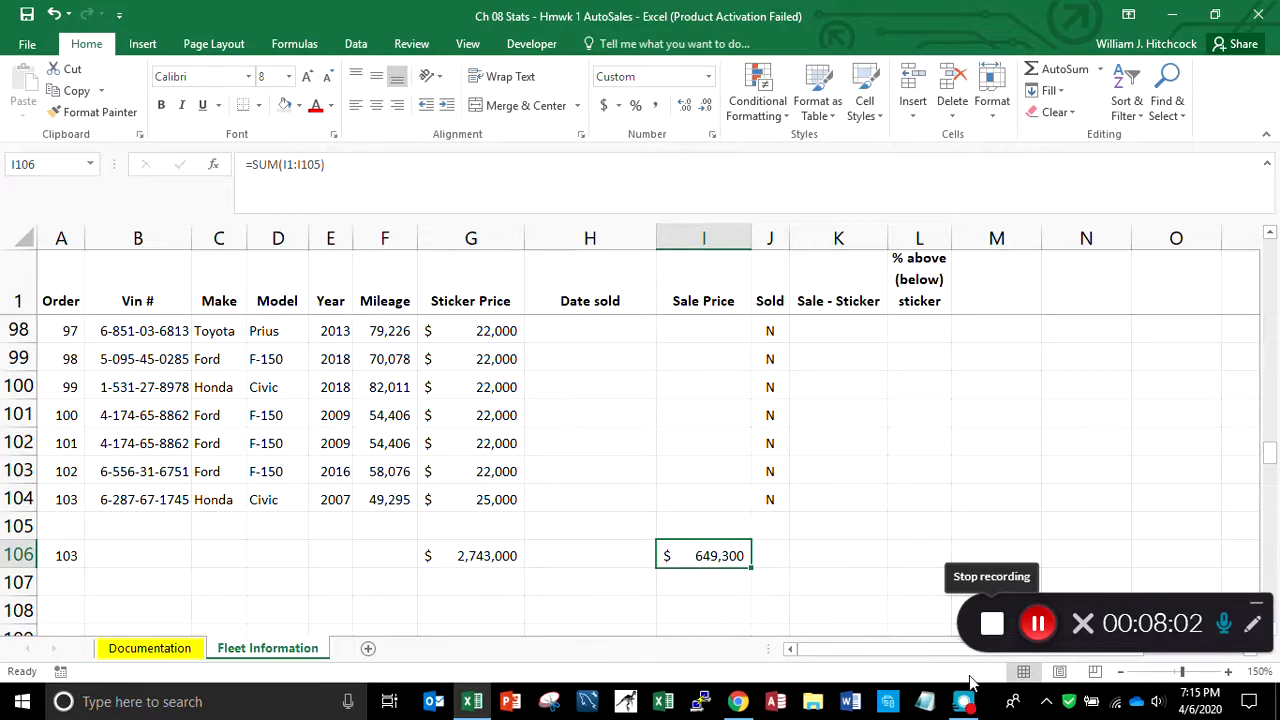
Copy the Sale Price total formula in I106 to K106 to total the Sale - Sticker column
key(Right)
key(Left)
key(ctrl+c)
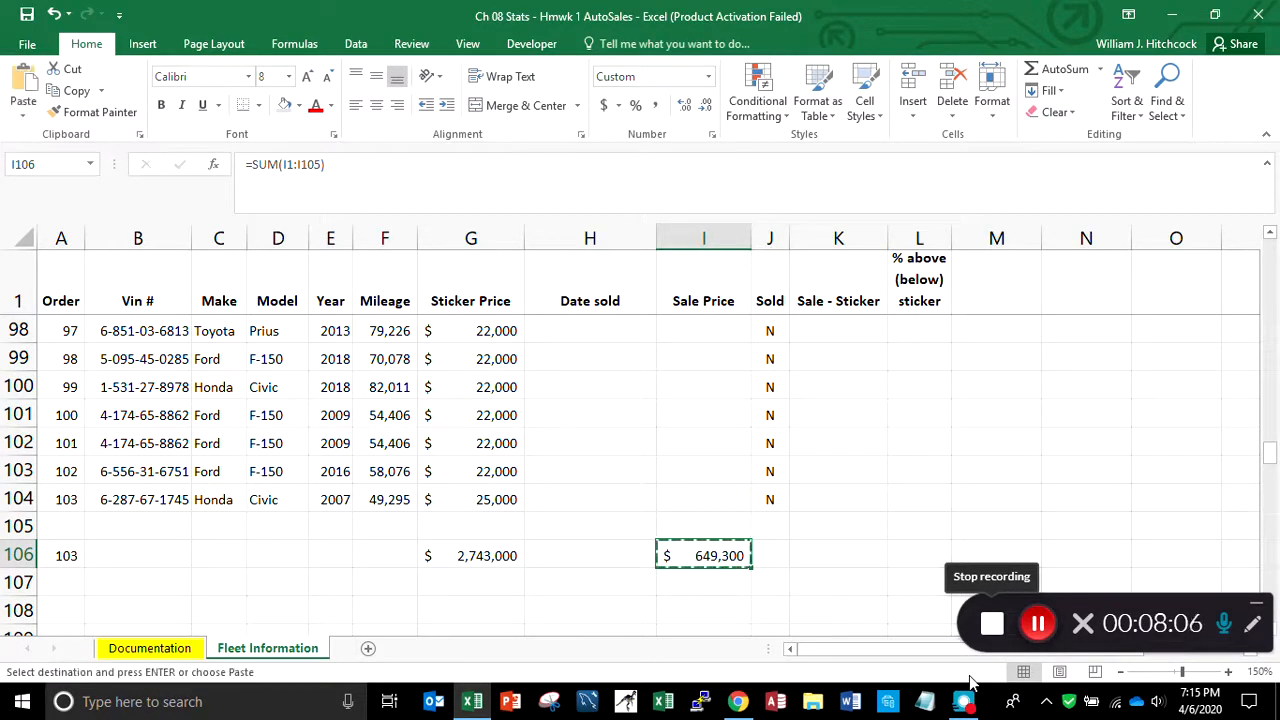
key(Right)
key(Right)
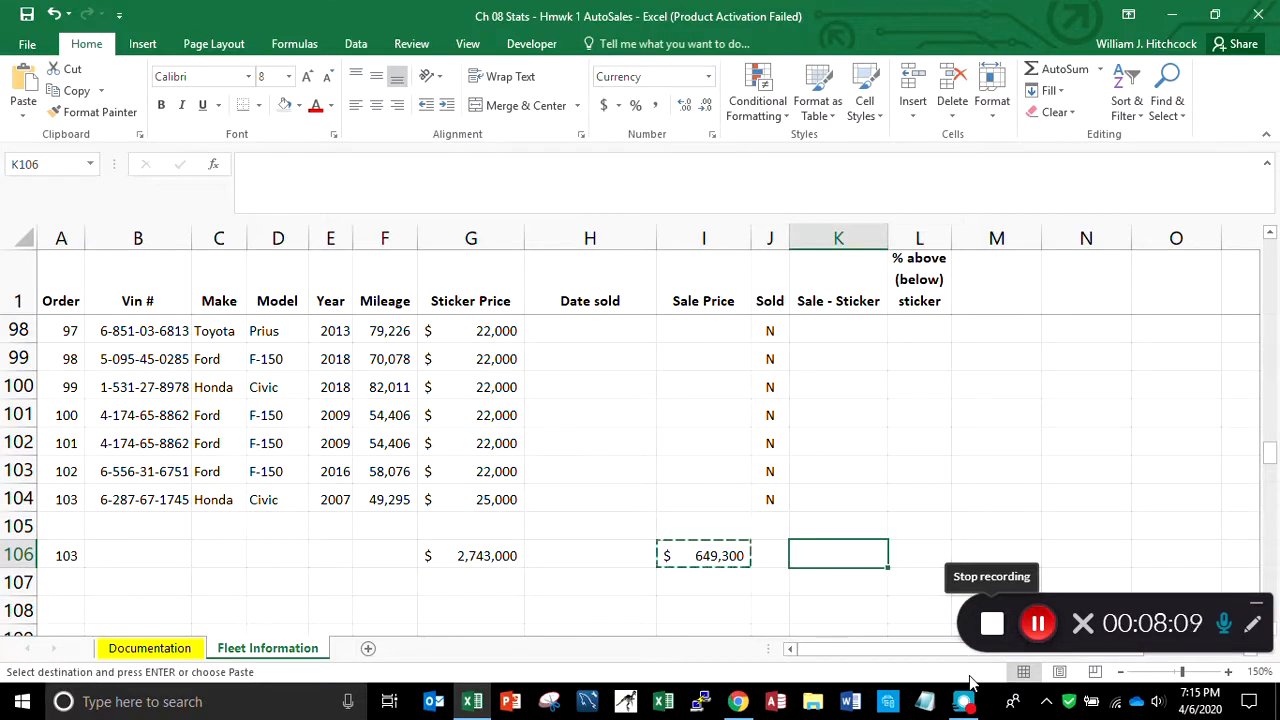
key(Return)
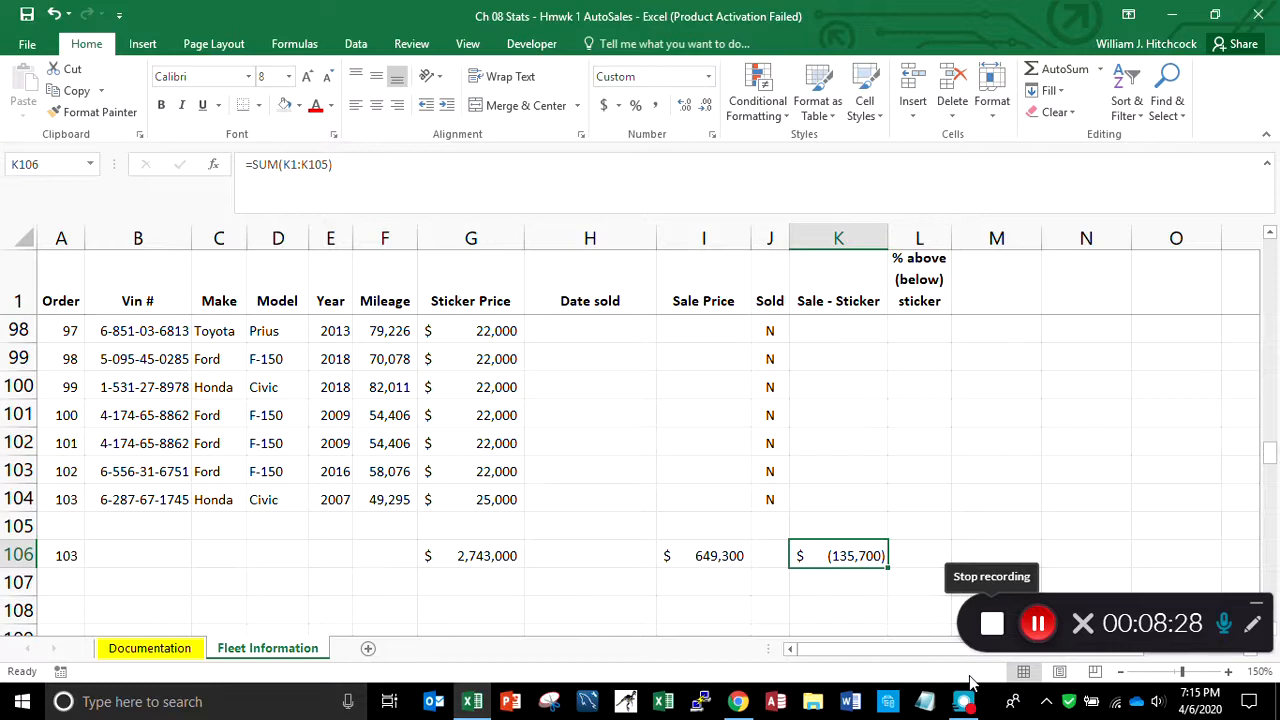
Enter =K106/I106 in cell L106 and format it as a percentage with one decimal place
key(Right)
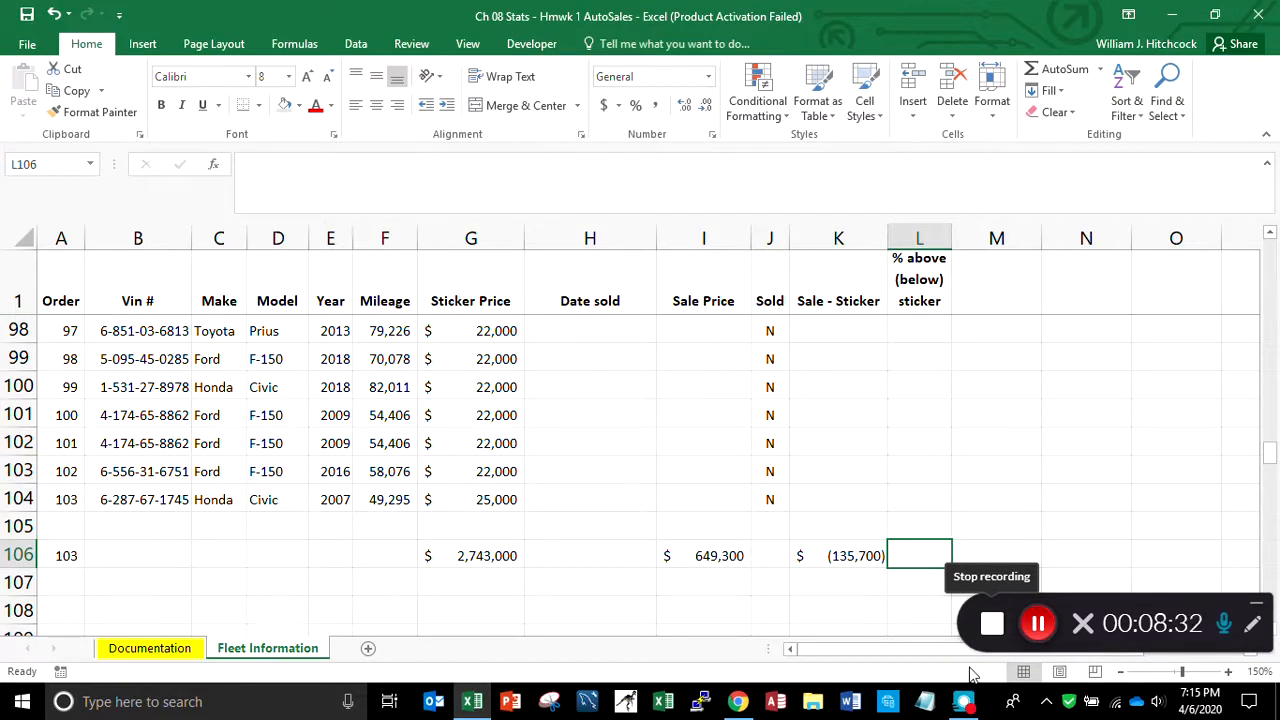
text(=)
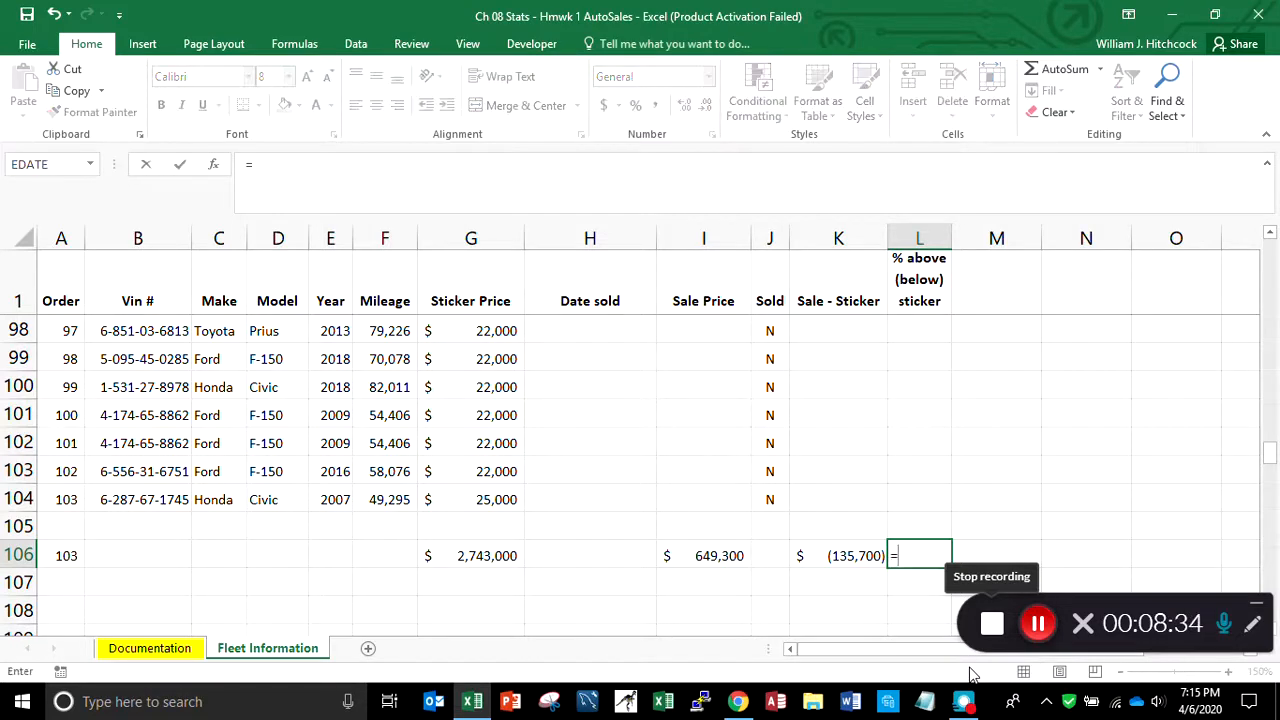
key(Left)
text(/)
key(Left)
key(Left)
key(Left)
mouse_move(965, 700)
key(Return)
key(Up)
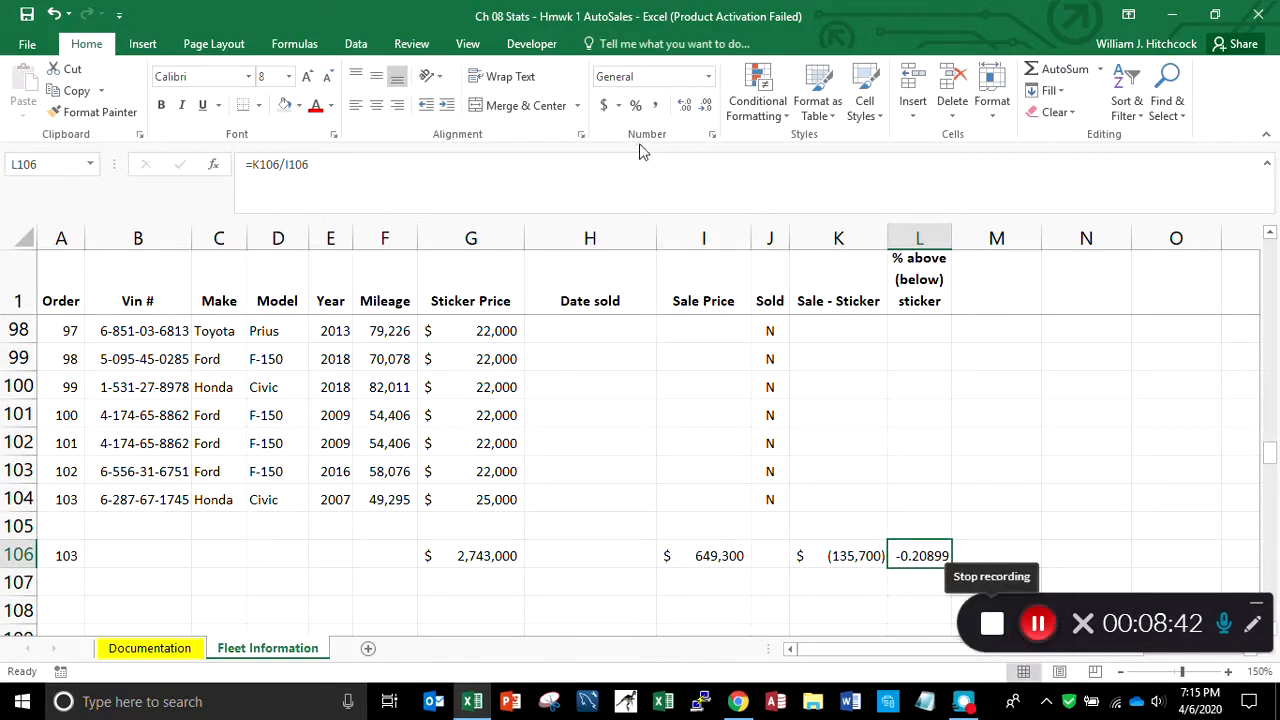
click(636, 106)
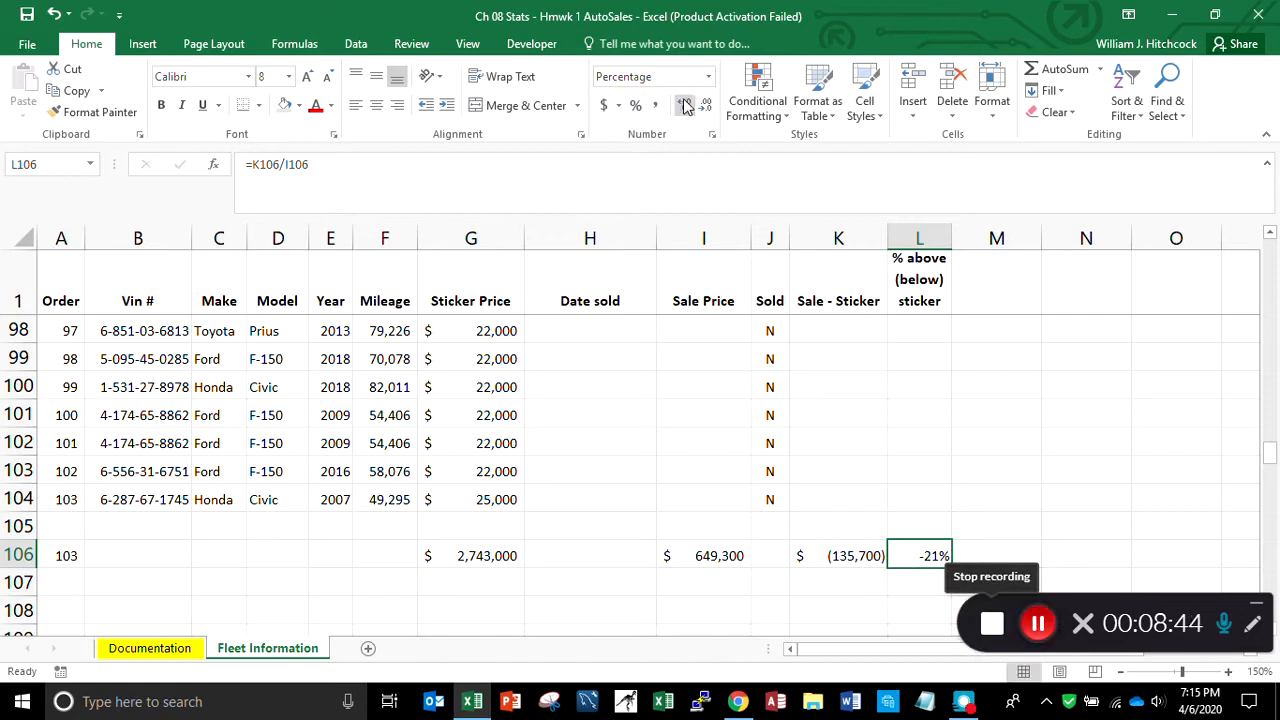
click(683, 105)
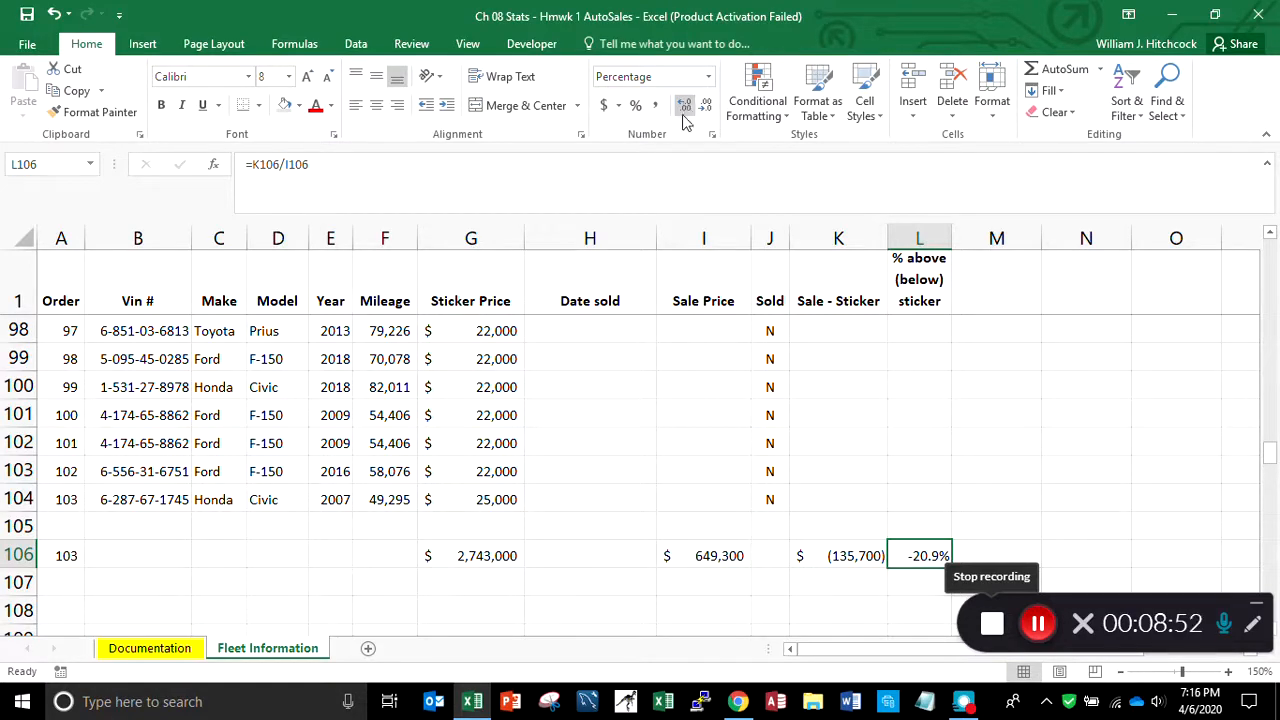
Label the summary row by entering Totals in cell B106
click(151, 561)
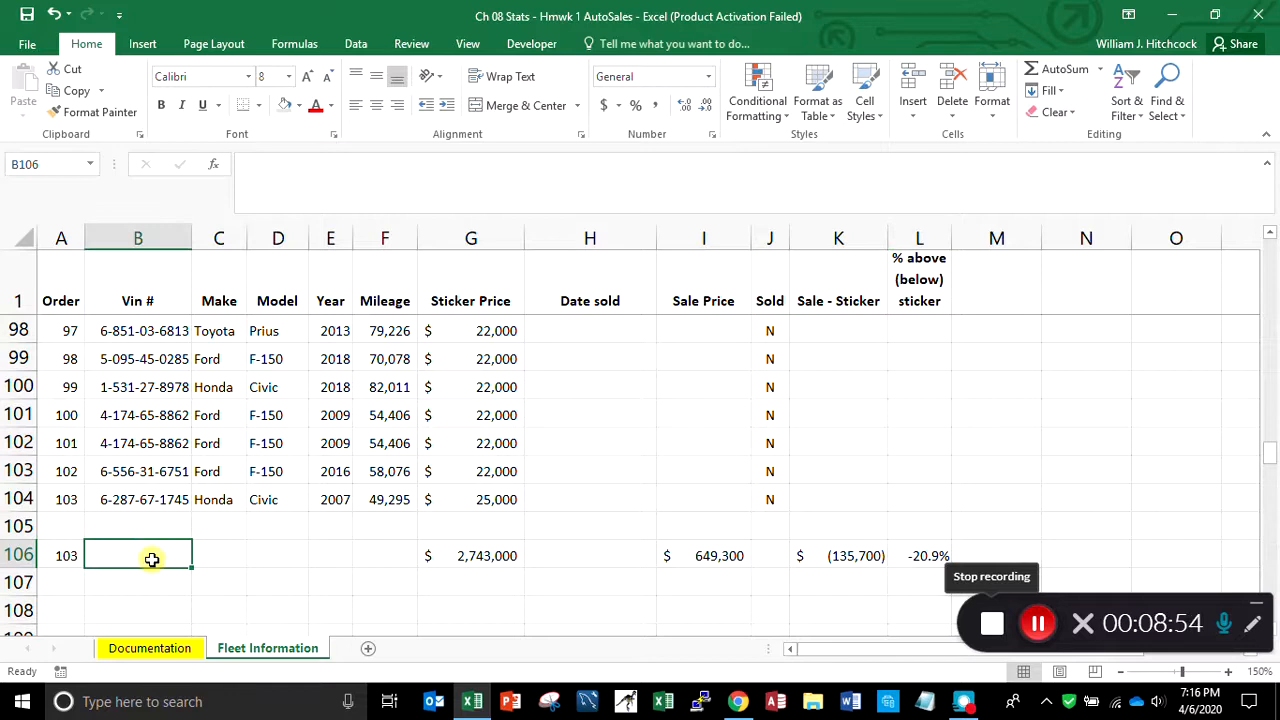
text(T)
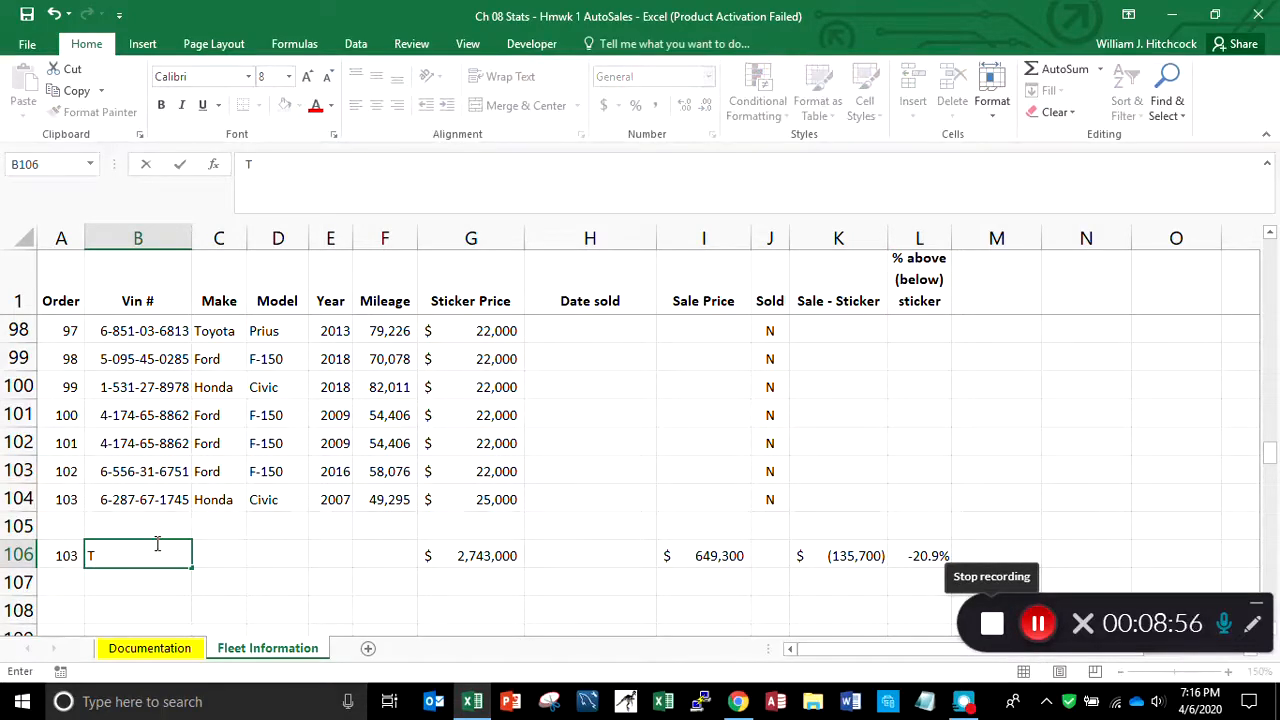
text(otals)
key(Return)
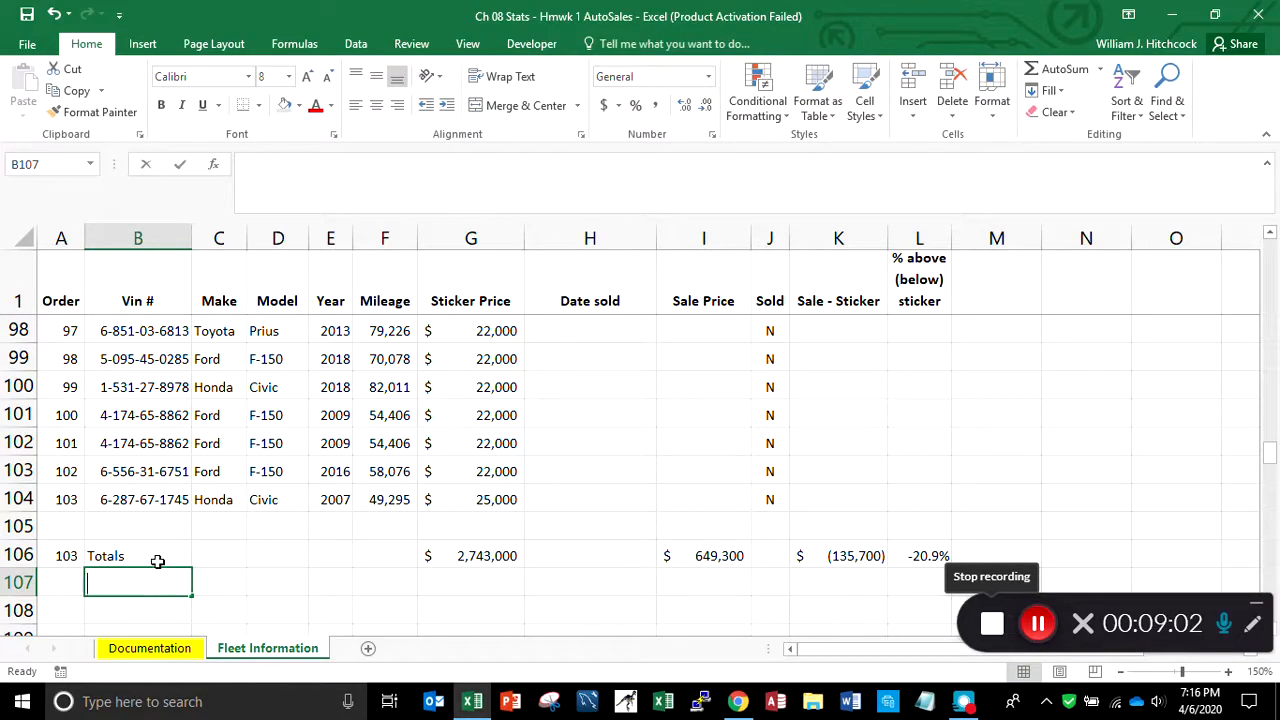
Label the statistics rows below Totals by entering Averages, Min, Max and Range in cells B107 to B110
text(Averages)
key(Return)
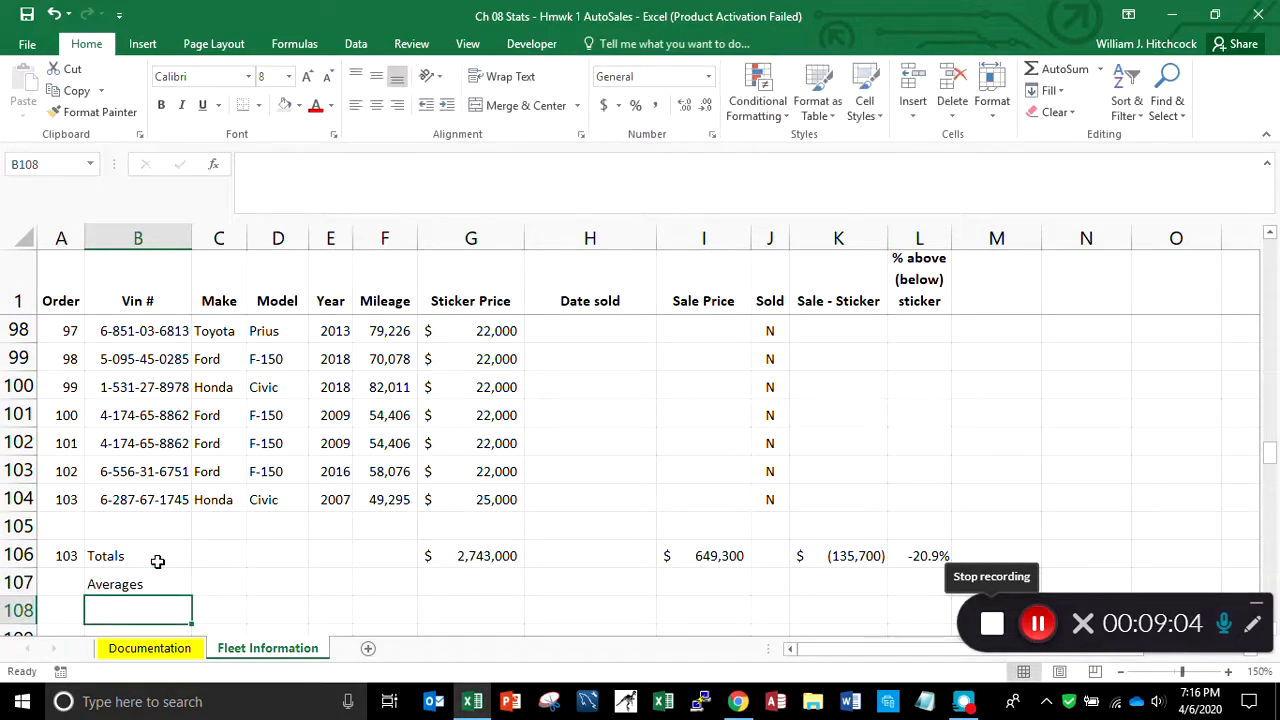
text(Min)
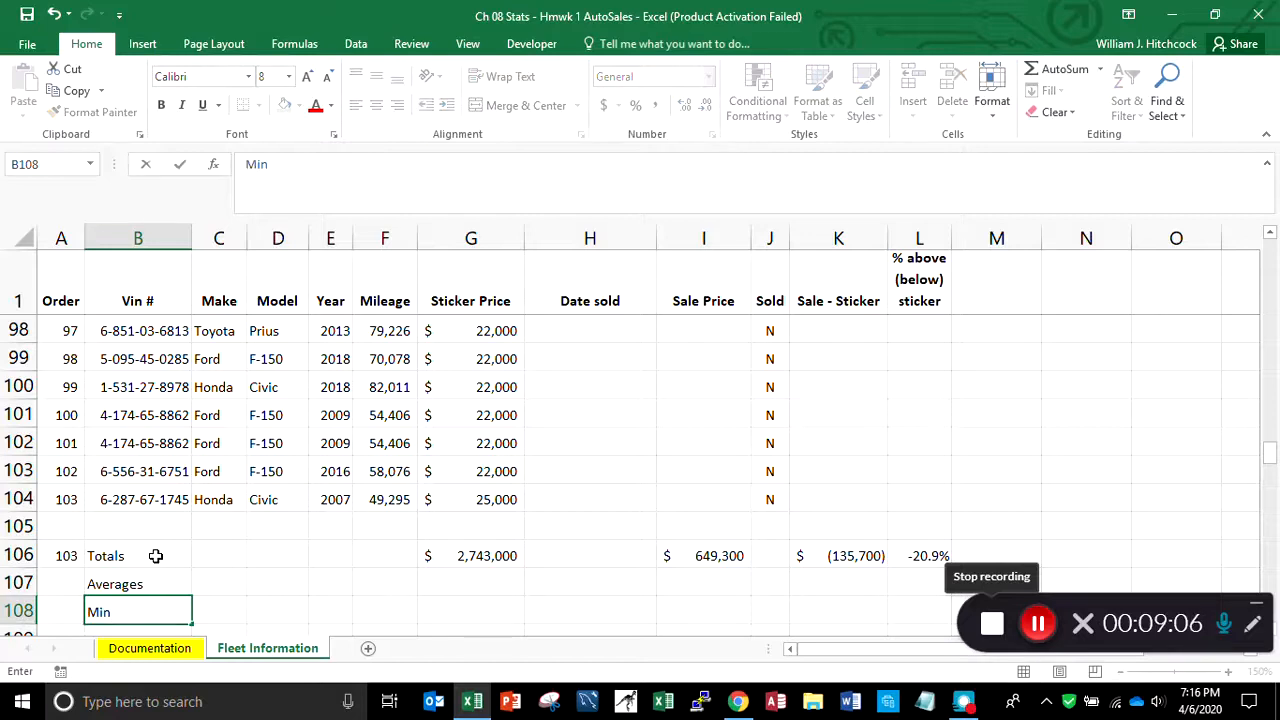
key(Return)
text(Max)
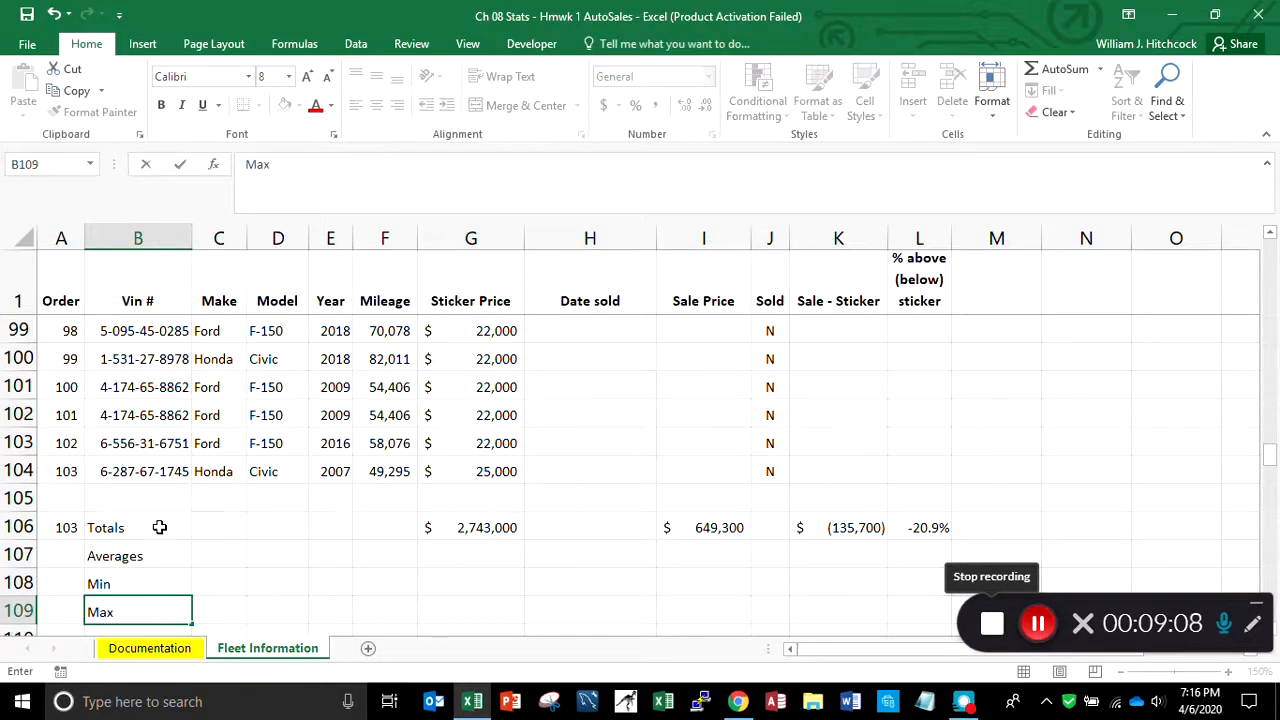
key(Return)
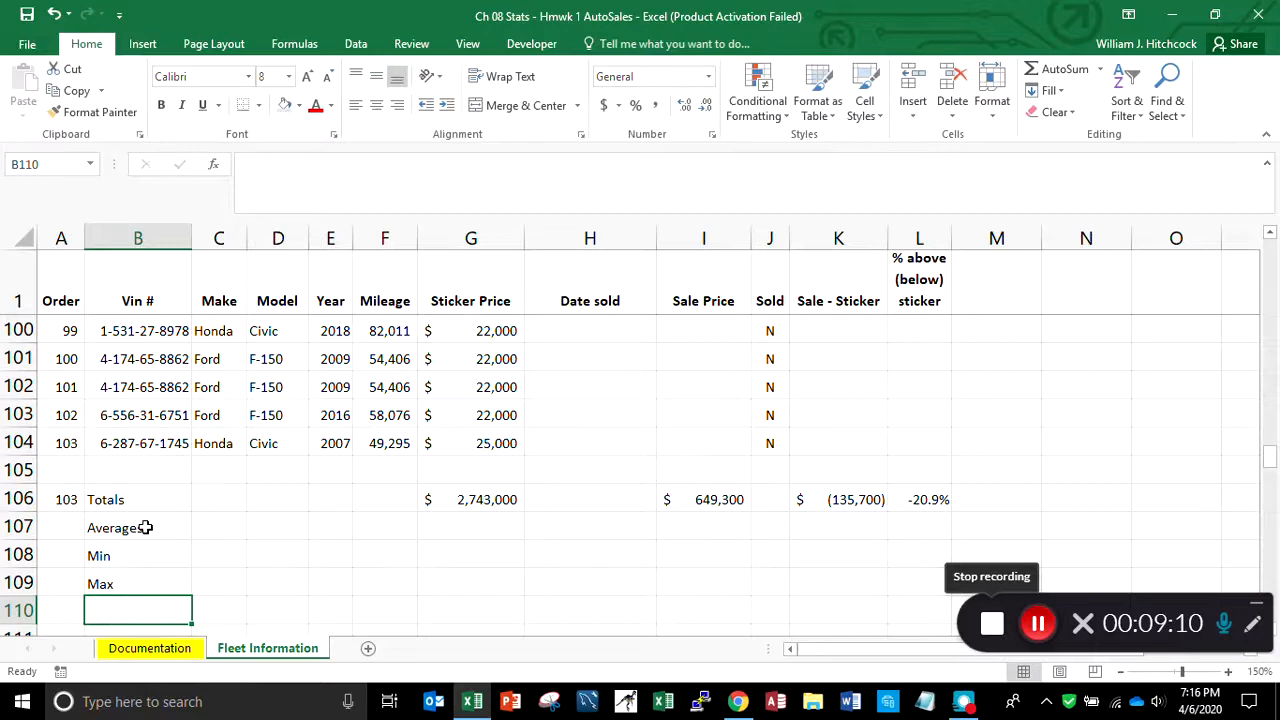
text(Range)
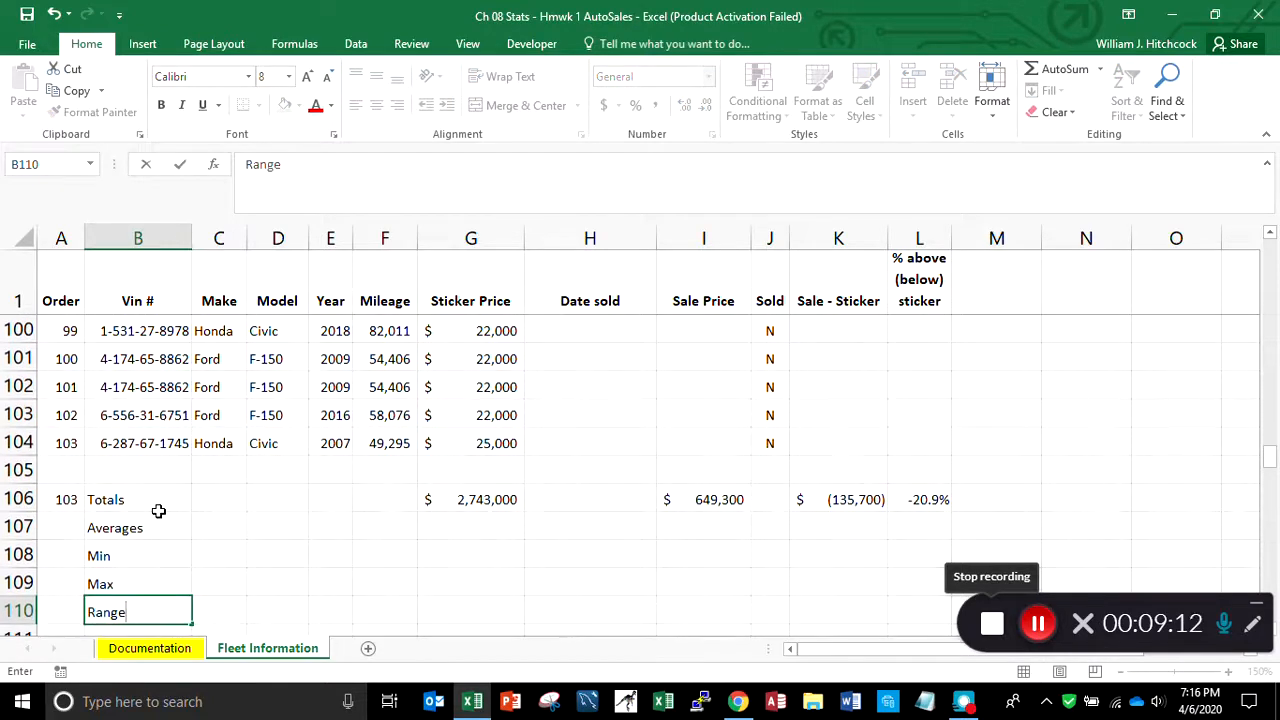
key(Tab)
Enter =AVERAGE(G1:G105) in cell G107 to average the Sticker Price column
key(Up)
key(Up)
key(Up)
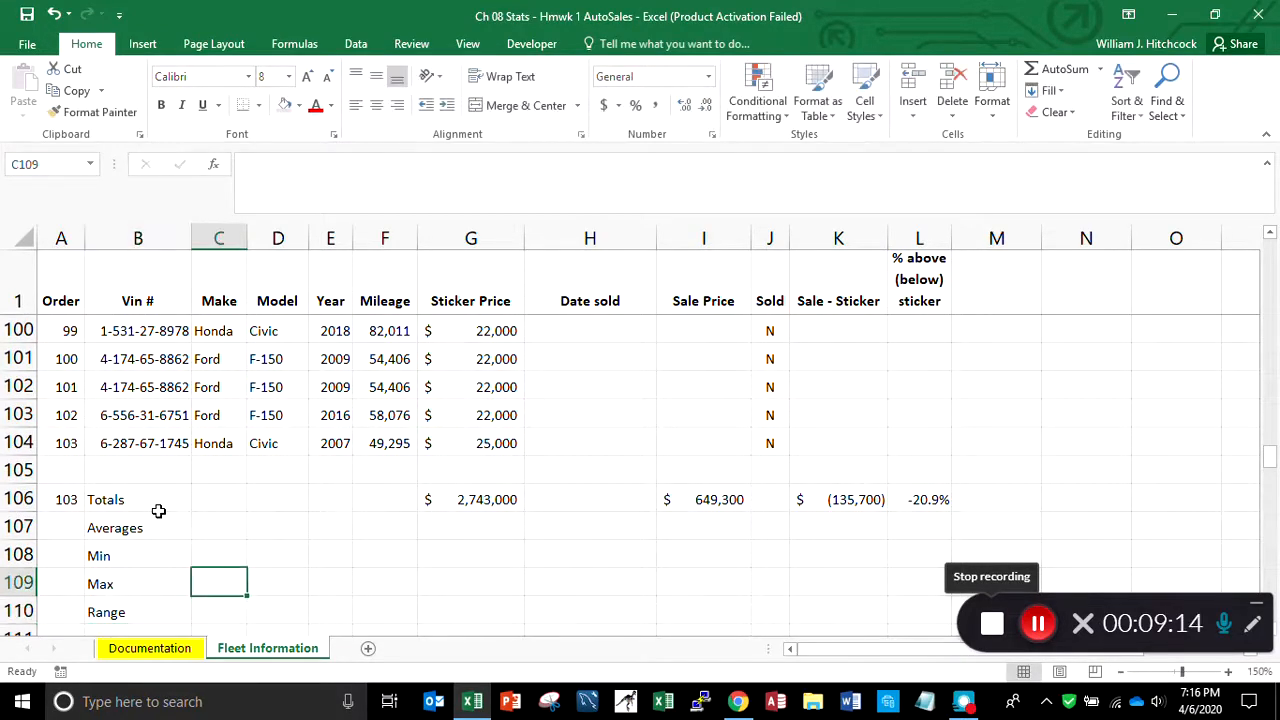
key(Right)
key(Right)
key(Right)
key(Right)
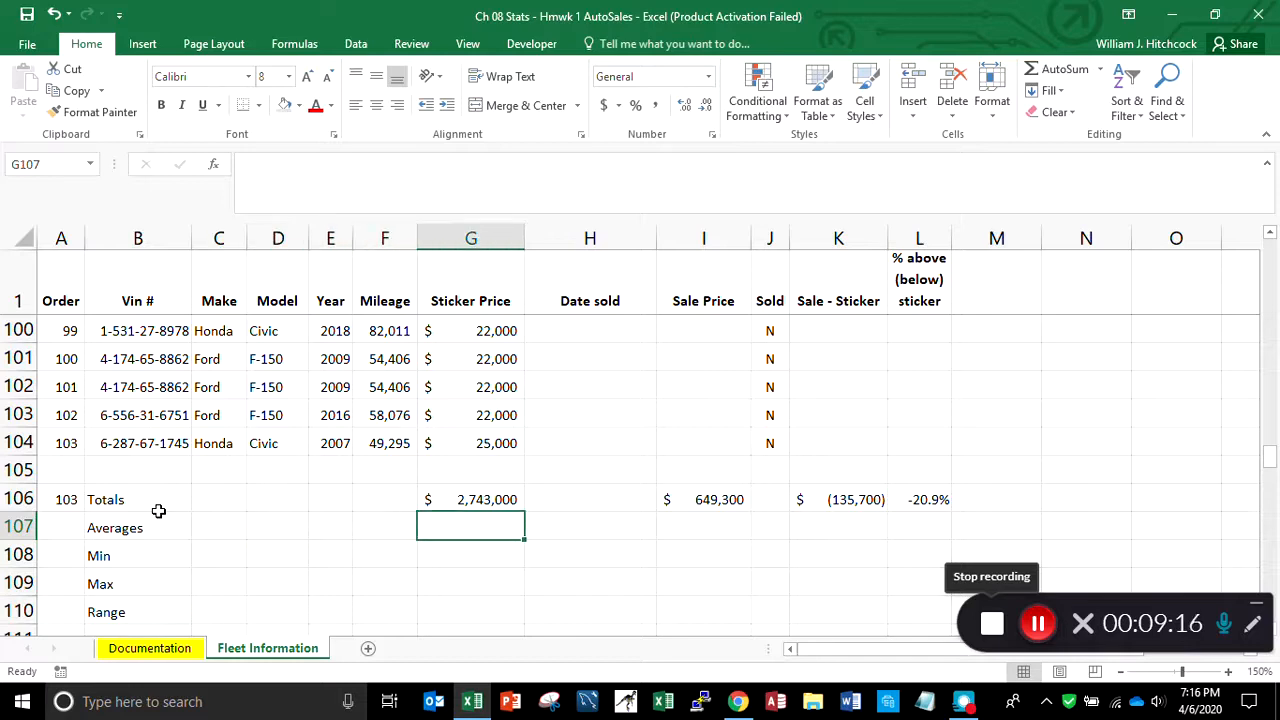
text(=average()
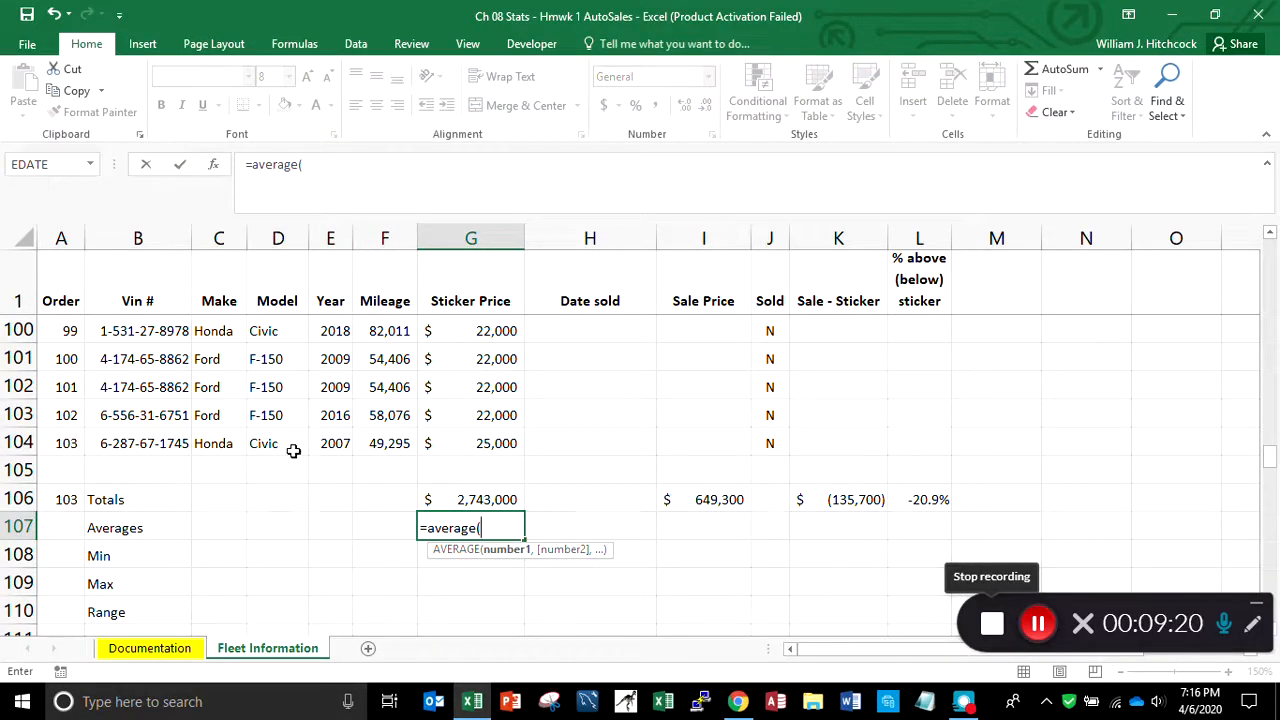
click(449, 298)
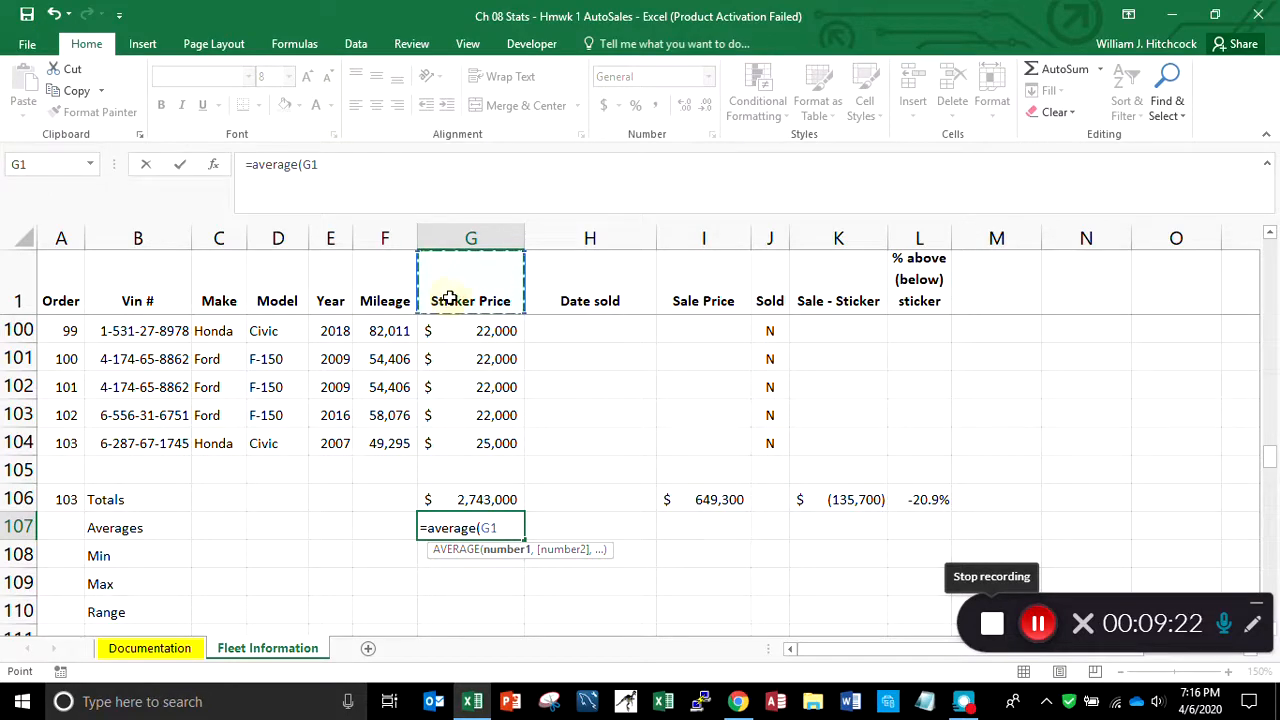
shift+click(476, 470)
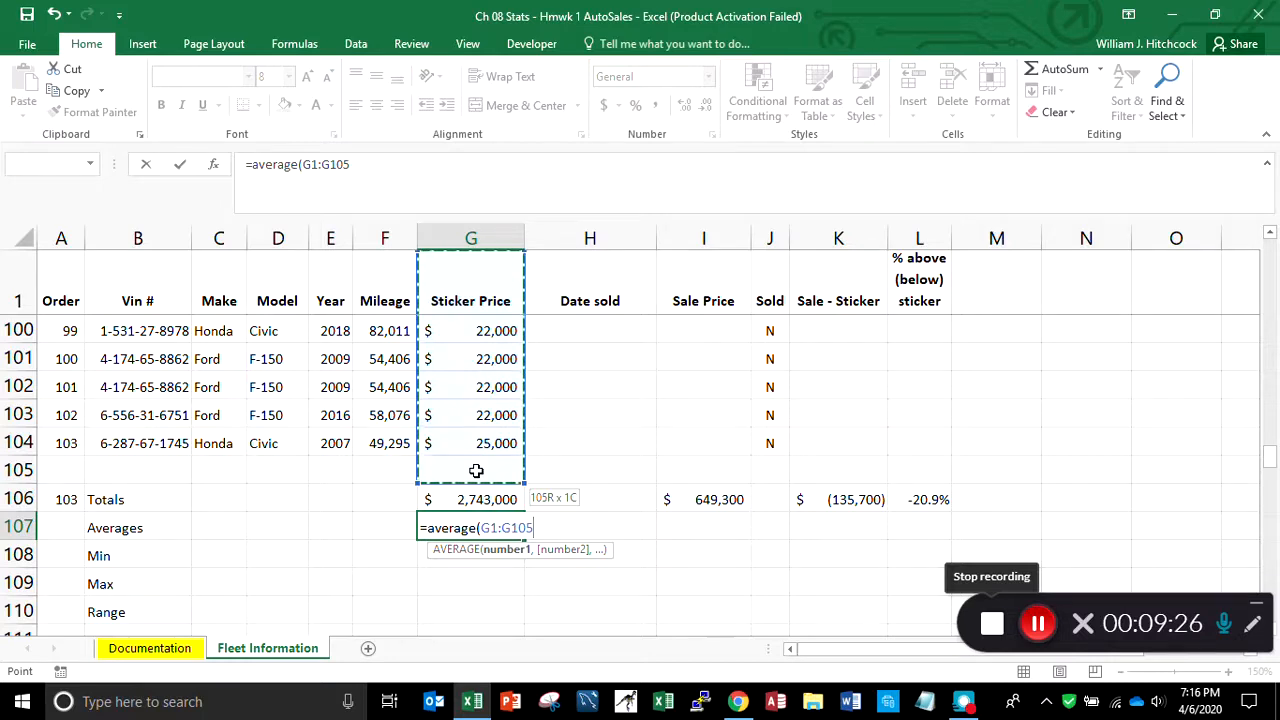
key(Return)
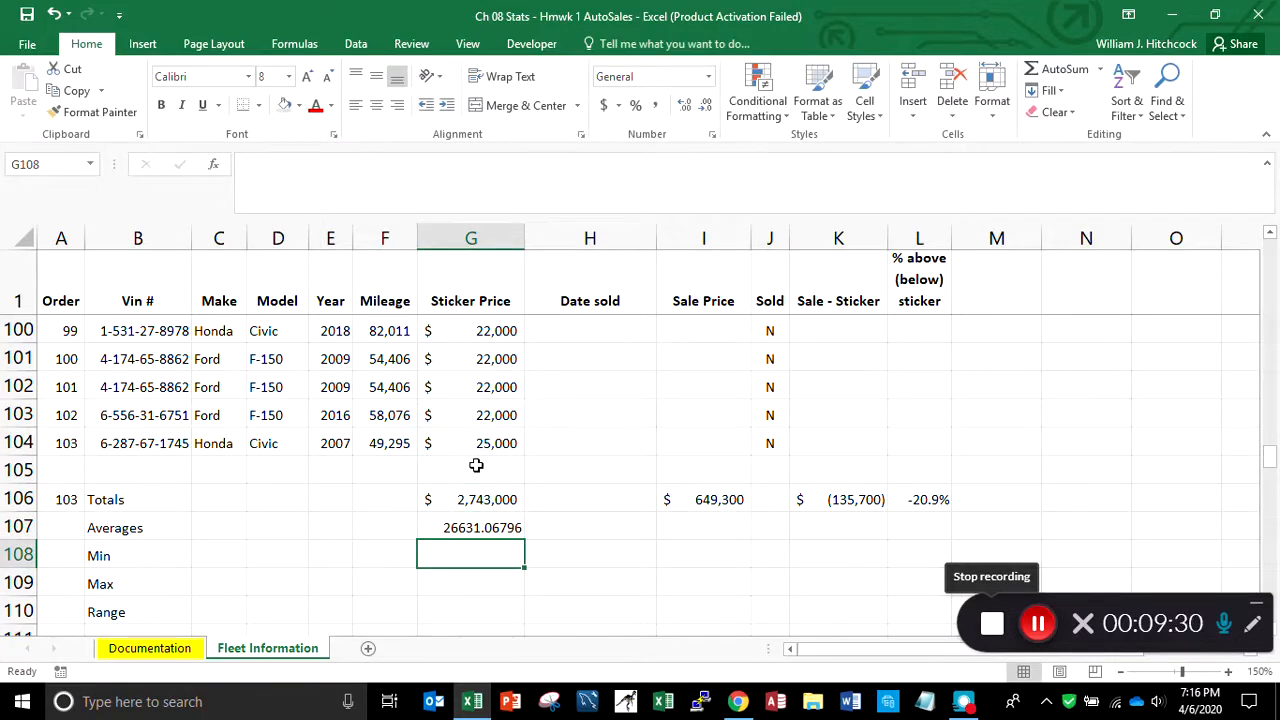
Enter =MIN(G1:G105) in cell G108 to find the lowest Sticker Price
text(=min()
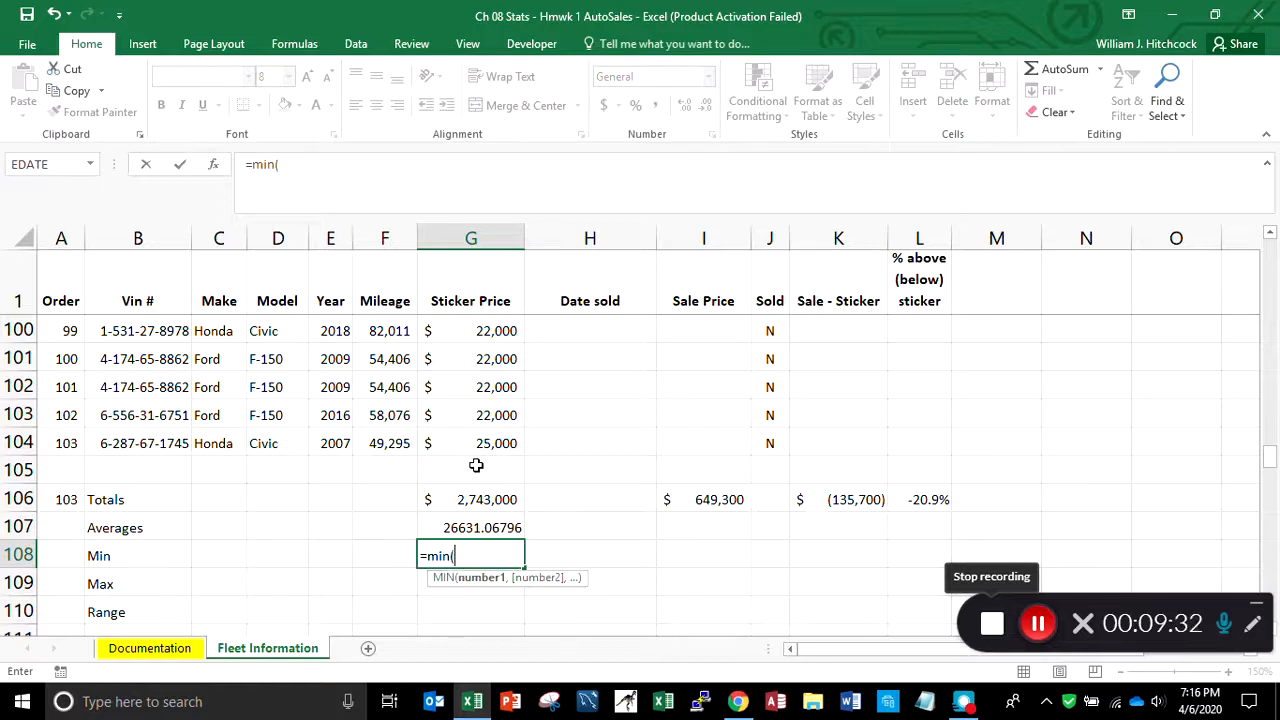
click(461, 293)
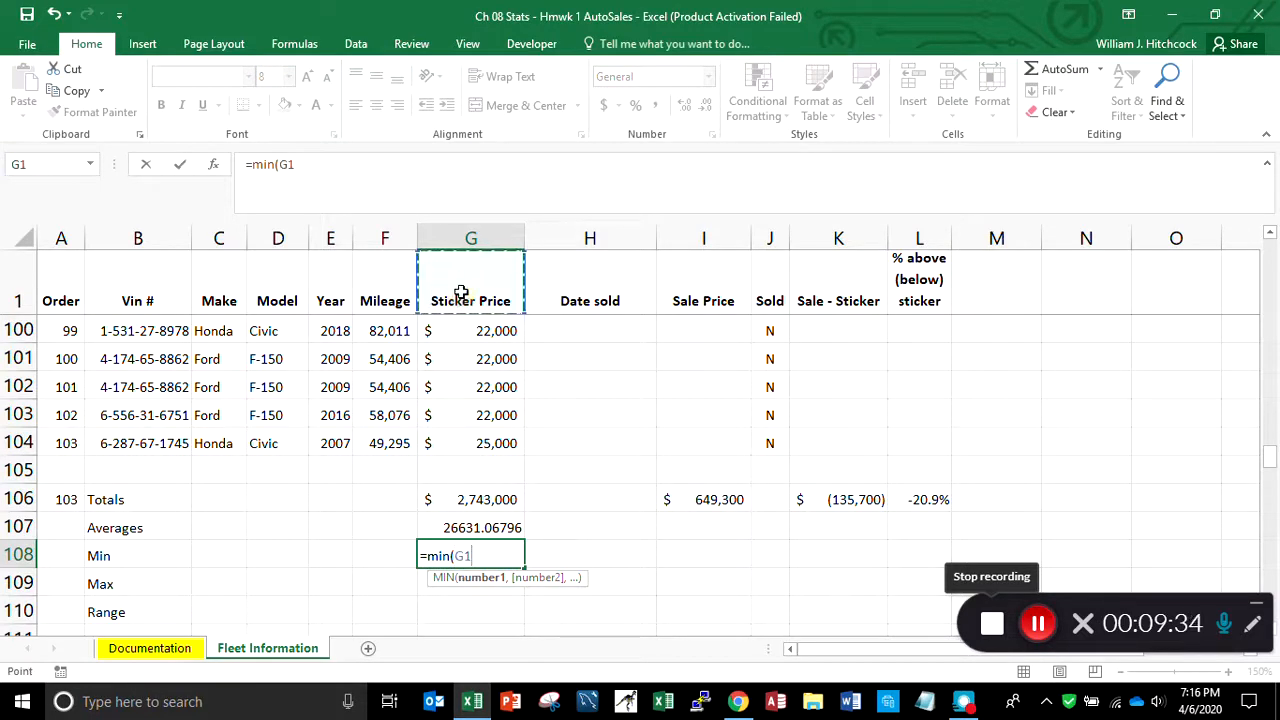
shift+click(467, 470)
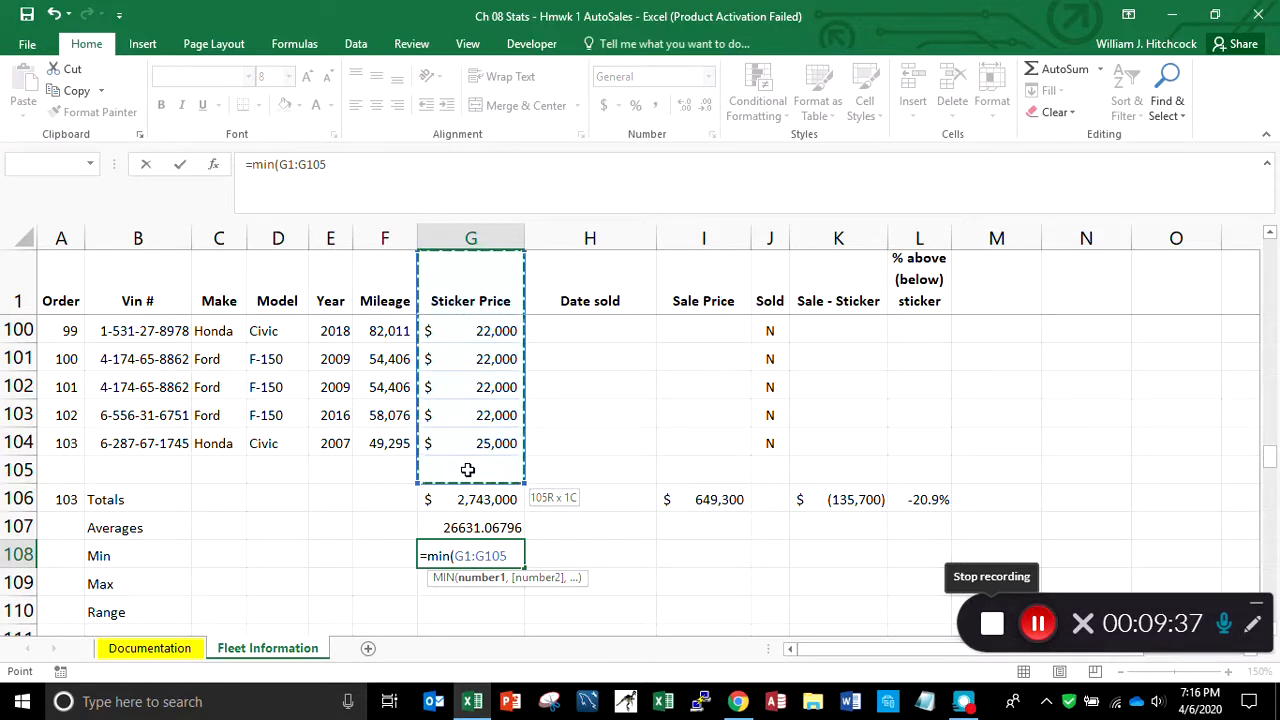
key(Return)
Enter =MAX(G1:G105) in cell G109 to find the highest Sticker Price
text(=)
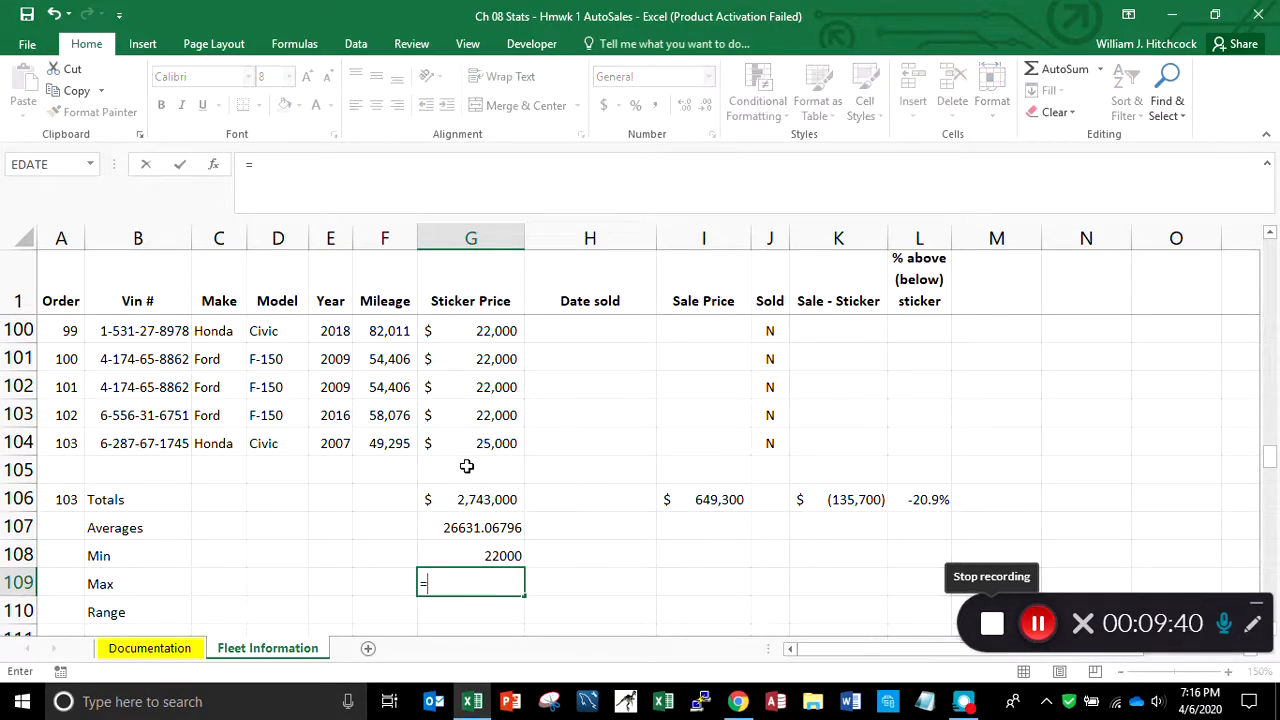
text(max()
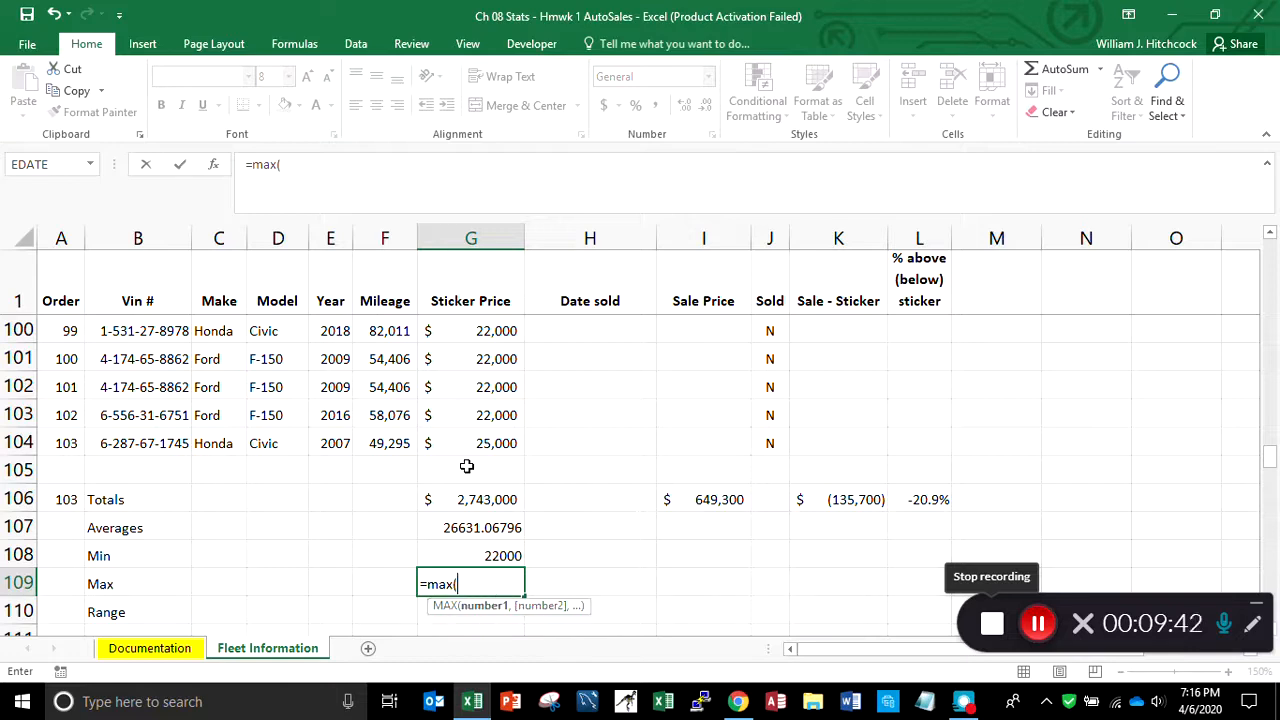
click(465, 297)
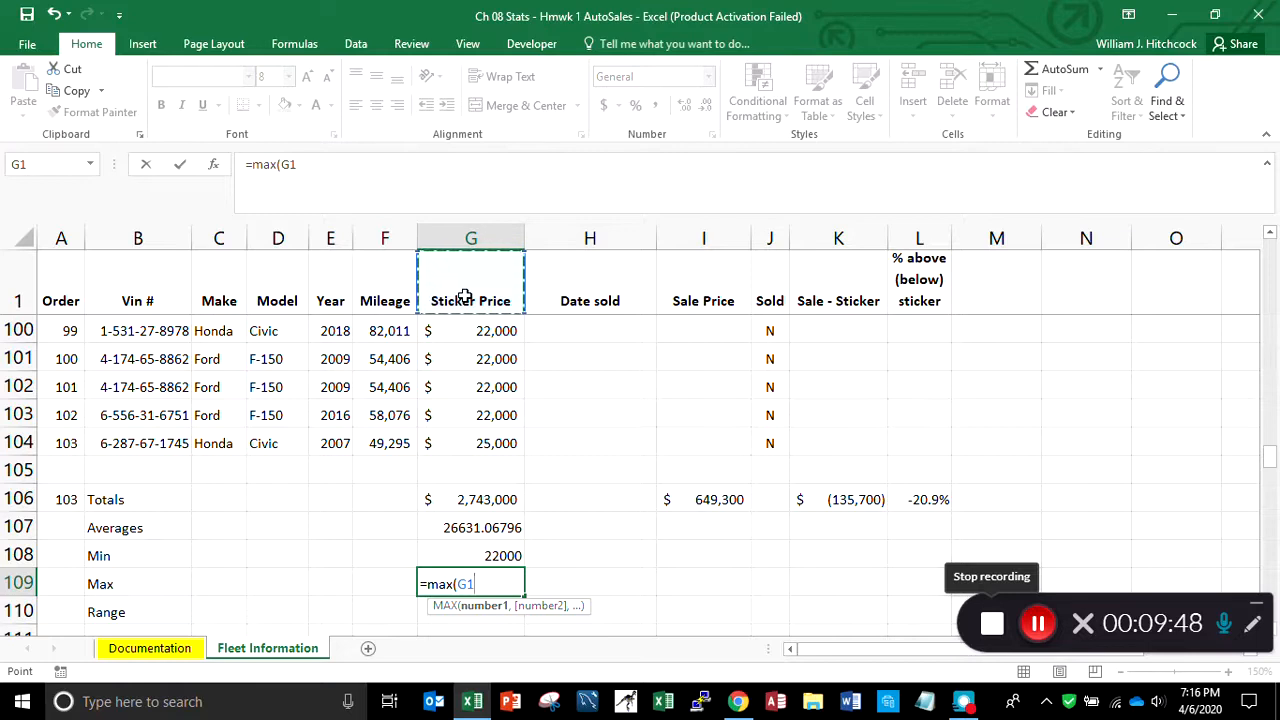
shift+click(483, 469)
key(Return)
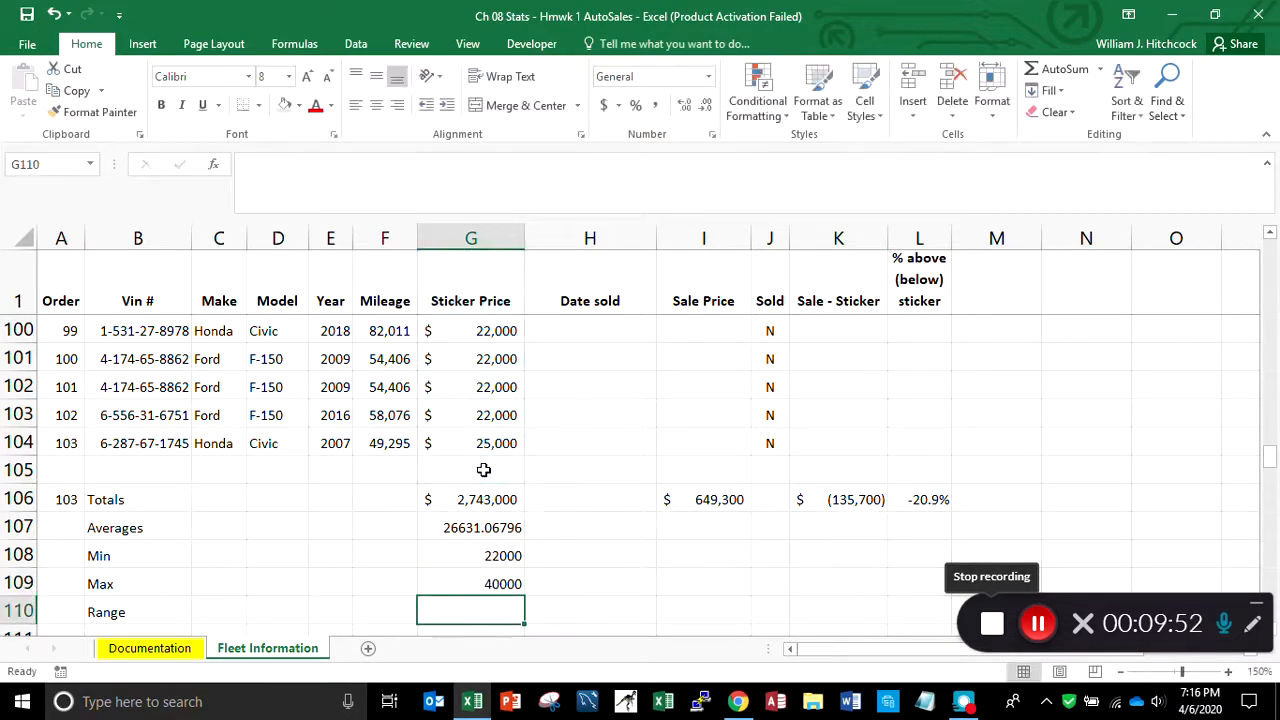
Copy the currency format of the Sticker Price total in G106 to cells G107:G110 with Format Painter
key(Up)
key(Up)
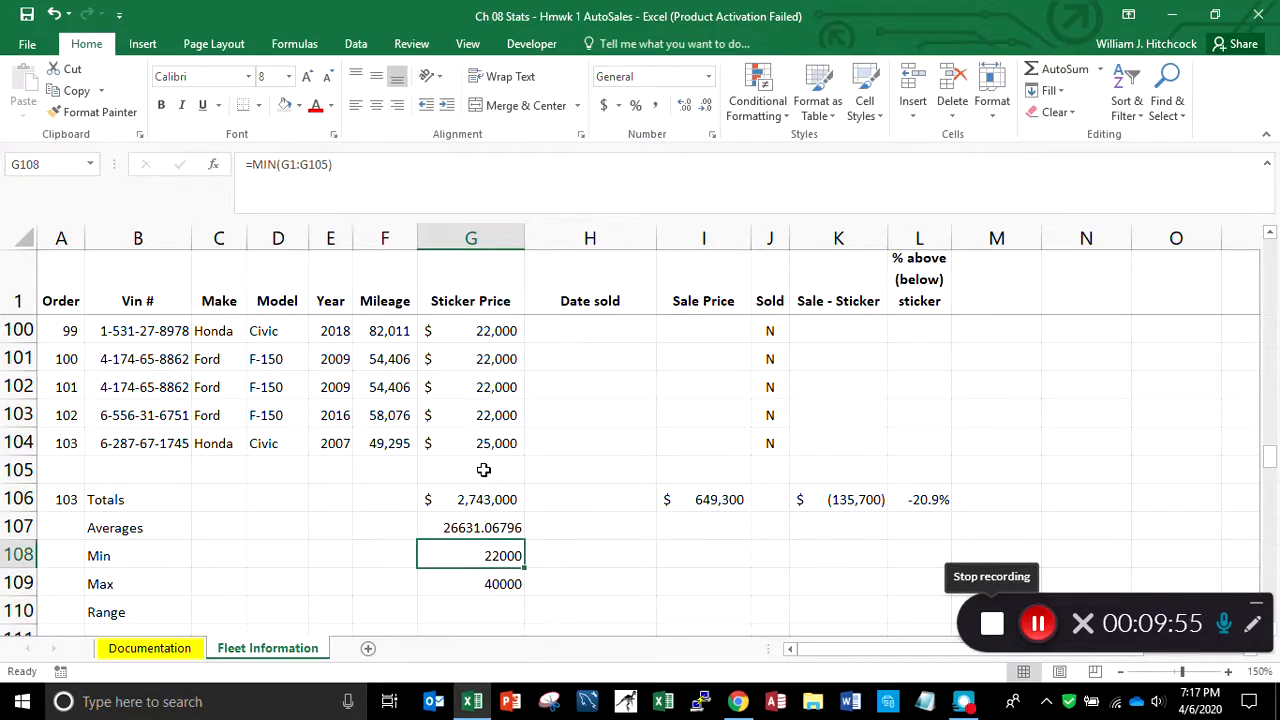
click(481, 500)
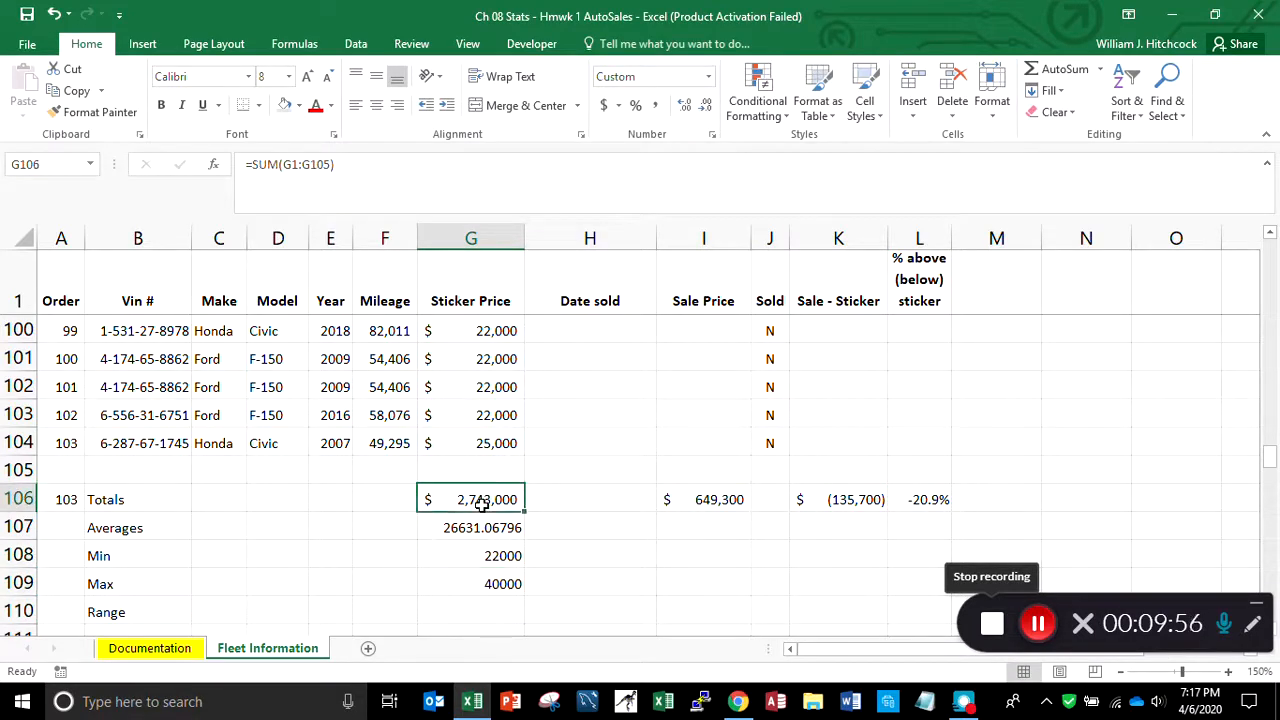
click(93, 112)
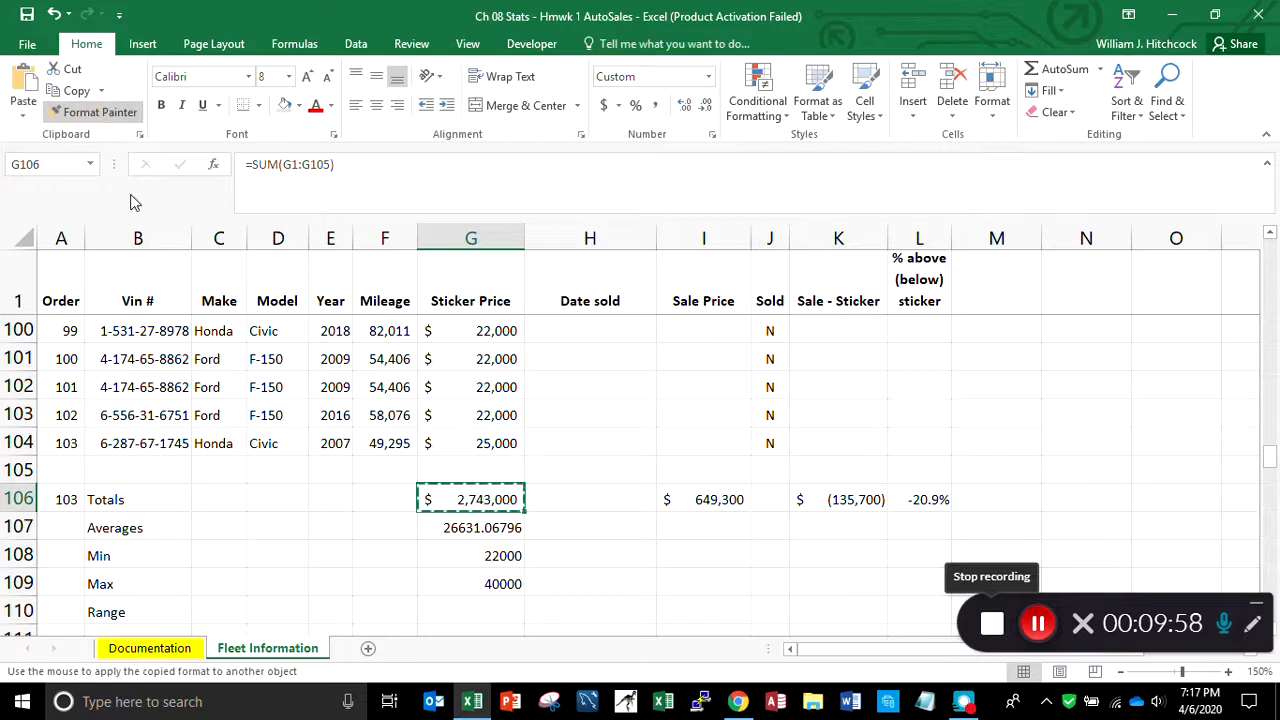
drag(500, 527, 495, 601)
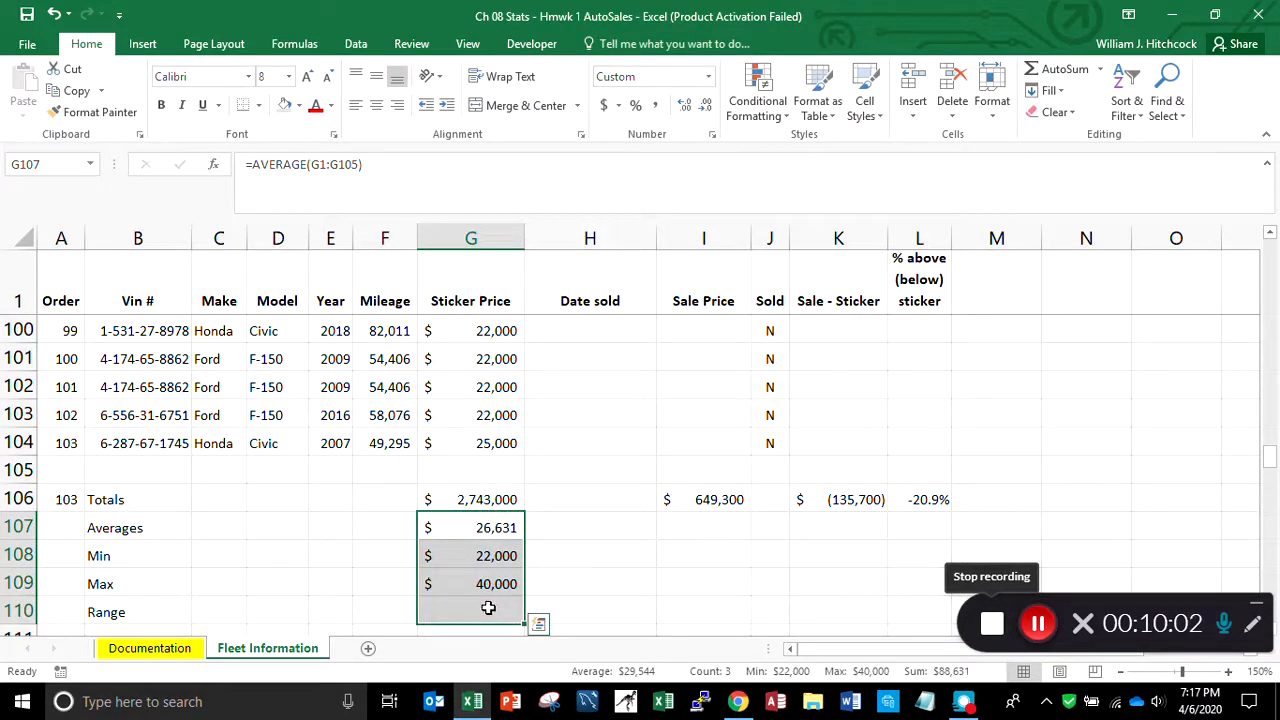
Enter =G109-G108 in cell G110 to calculate the Sticker Price range
click(488, 610)
text(=)
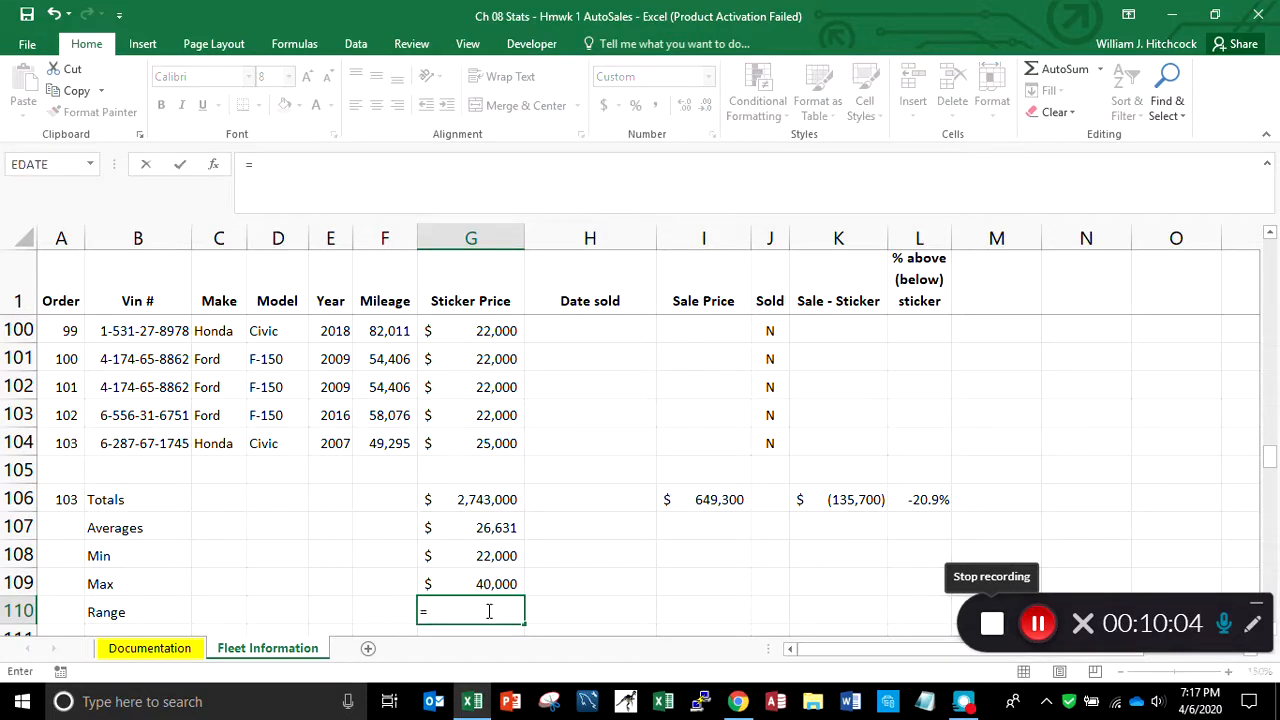
key(Up)
text(-)
key(Up)
key(Up)
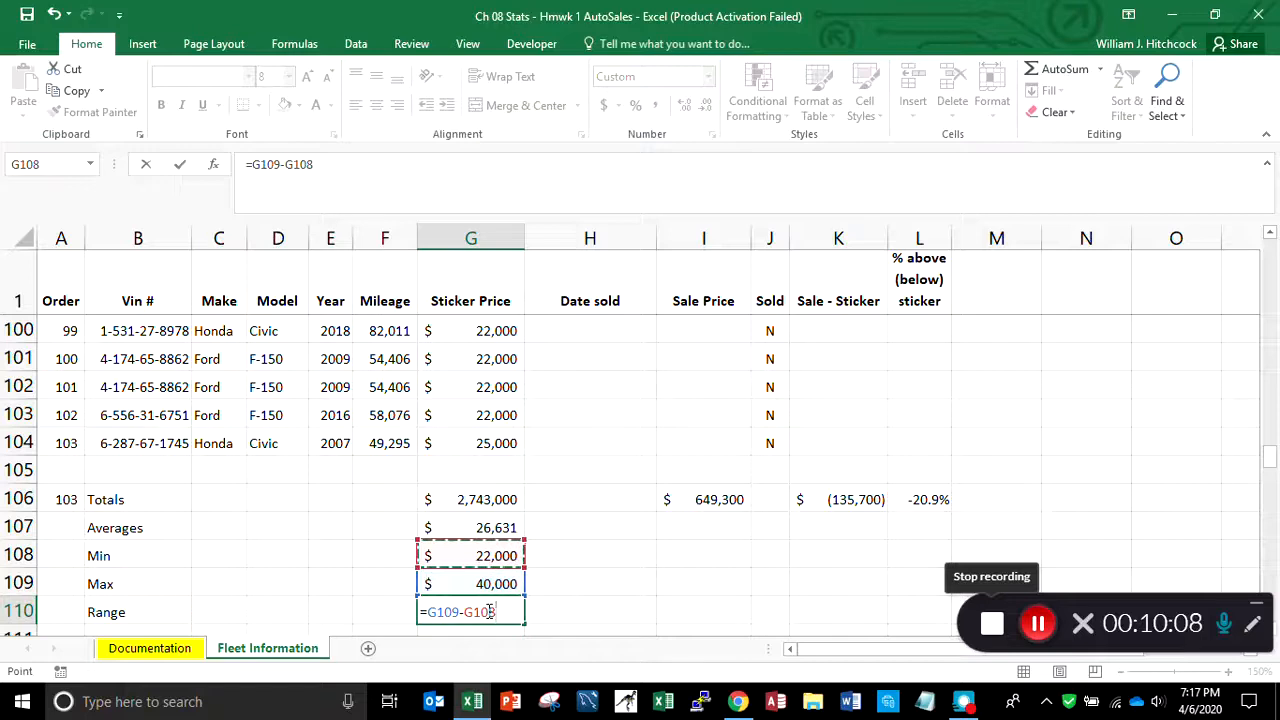
key(Return)
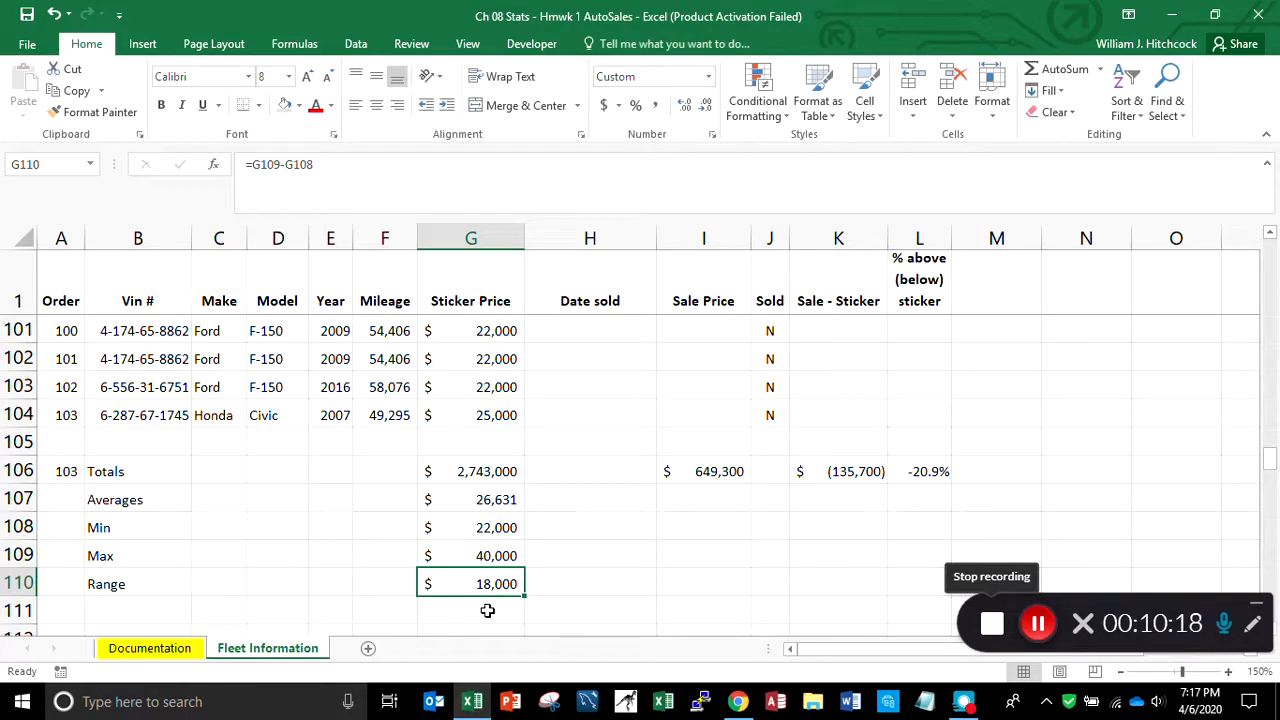
Copy the Sticker Price statistics formulas in G107:G110 across columns E to K of the same rows
key(Left)
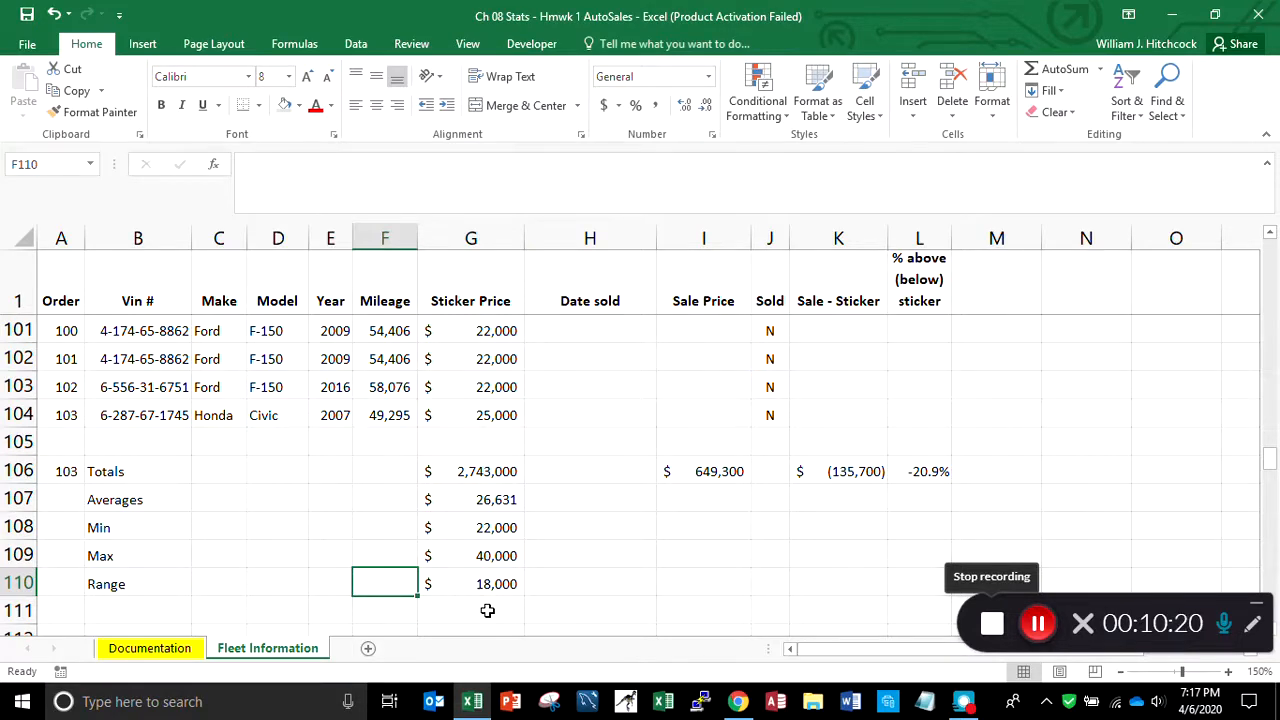
key(Right)
key(Right)
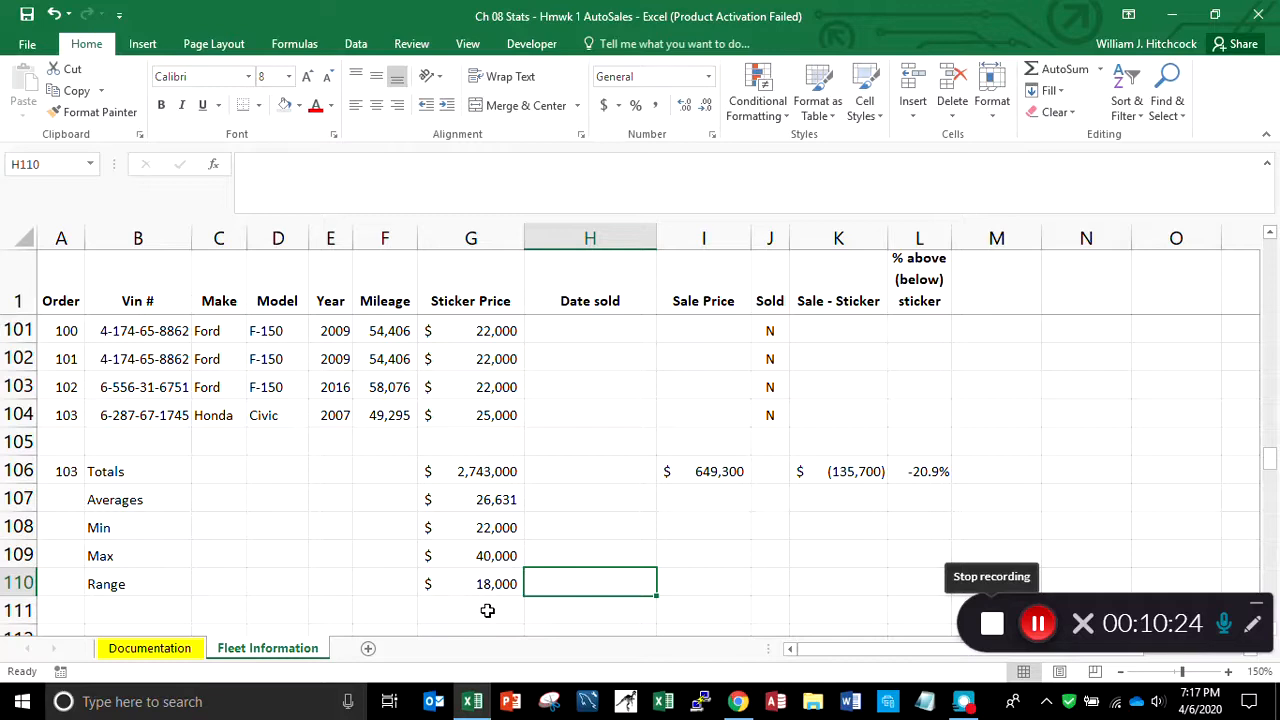
key(Up)
key(Up)
key(Up)
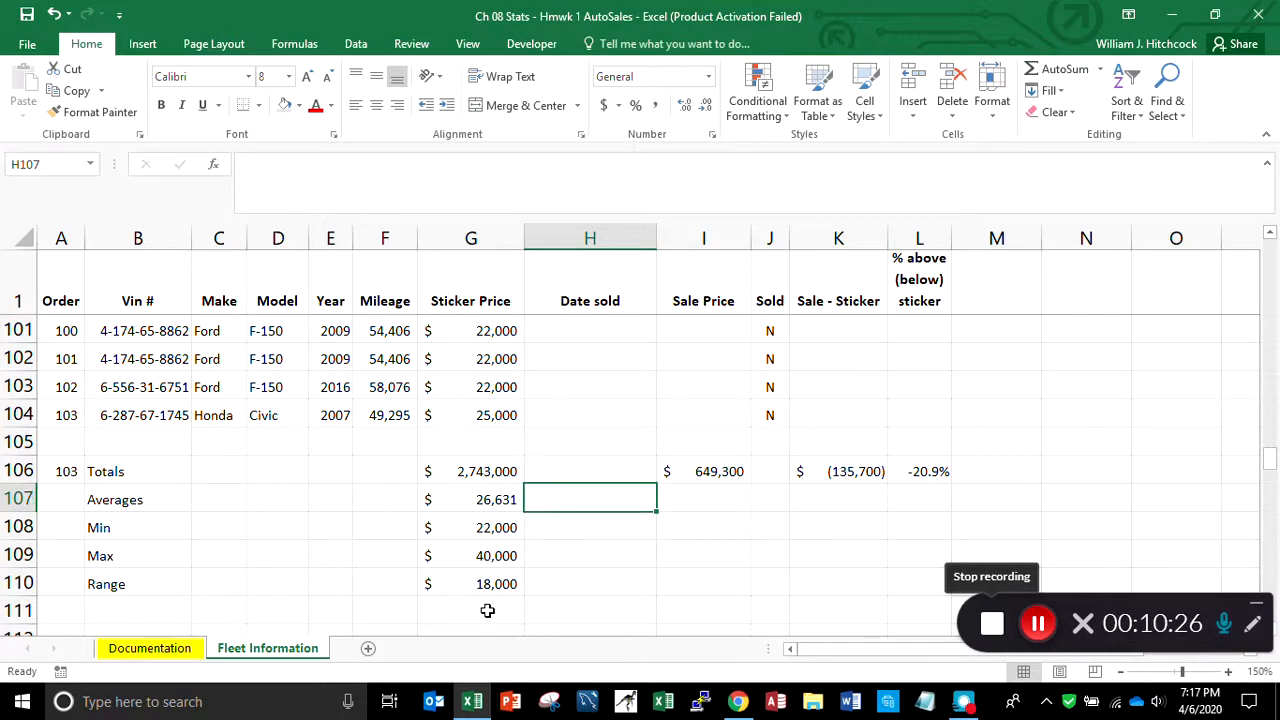
key(Left)
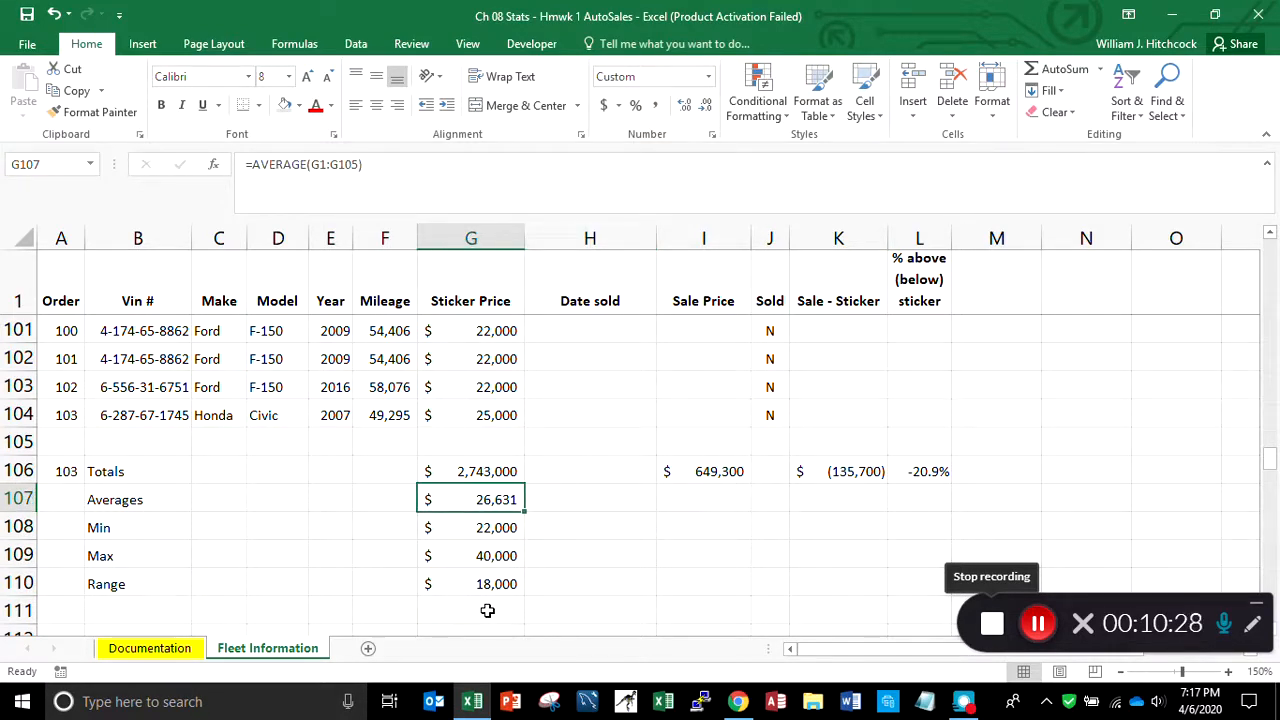
key(shift+Down)
key(shift+Down)
key(shift+Down)
key(ctrl+c)
key(Left)
key(Left)
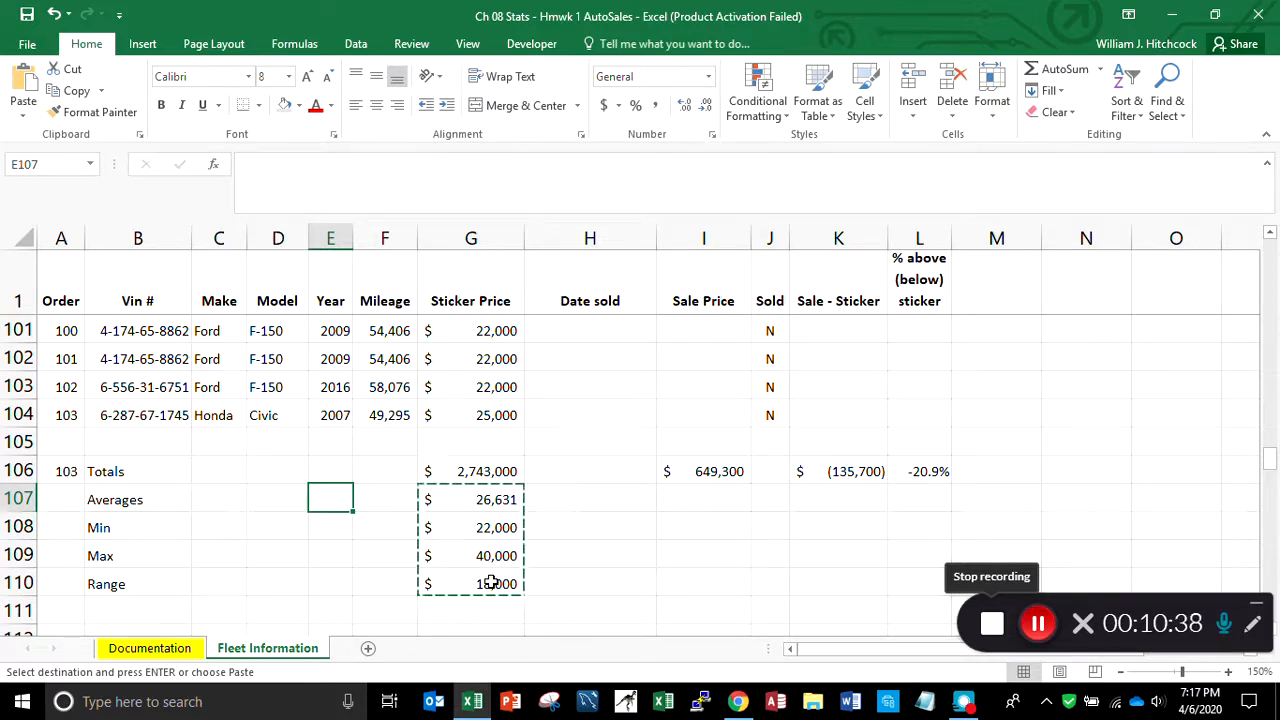
key(shift+Right)
key(shift+Right)
key(shift+Right)
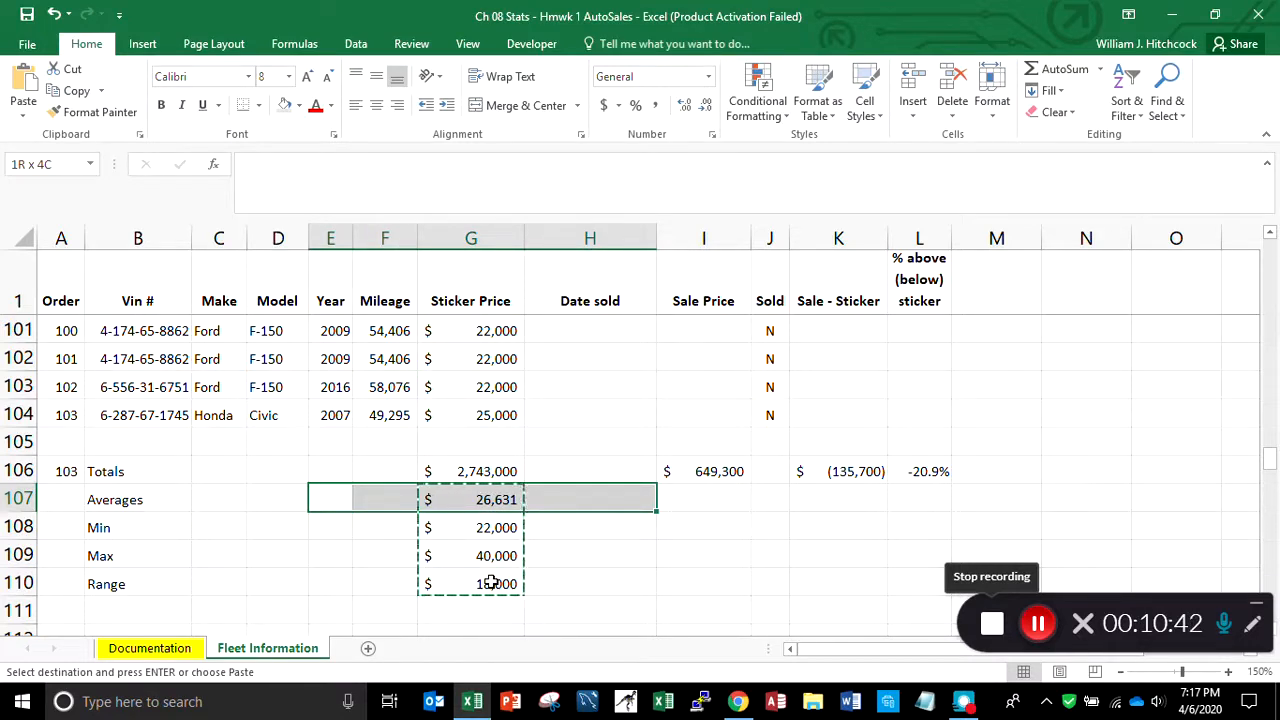
key(shift+Right)
key(shift+Right)
key(shift+Right)
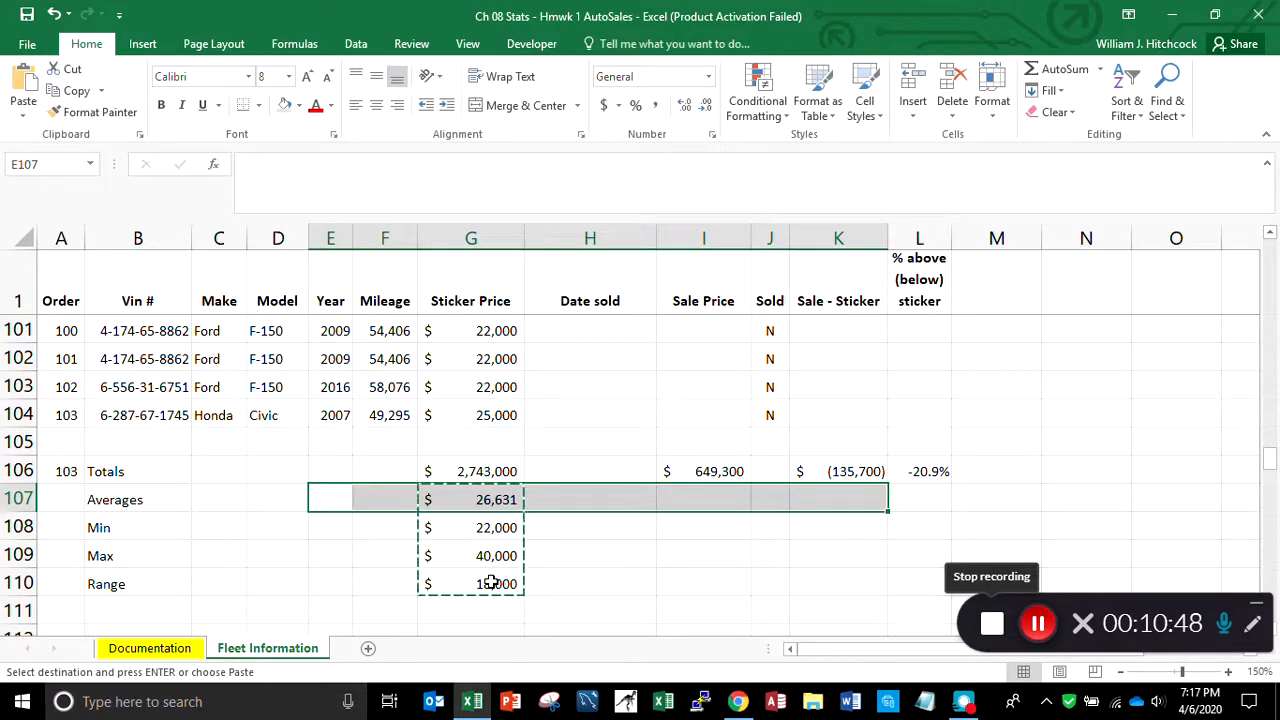
key(Return)
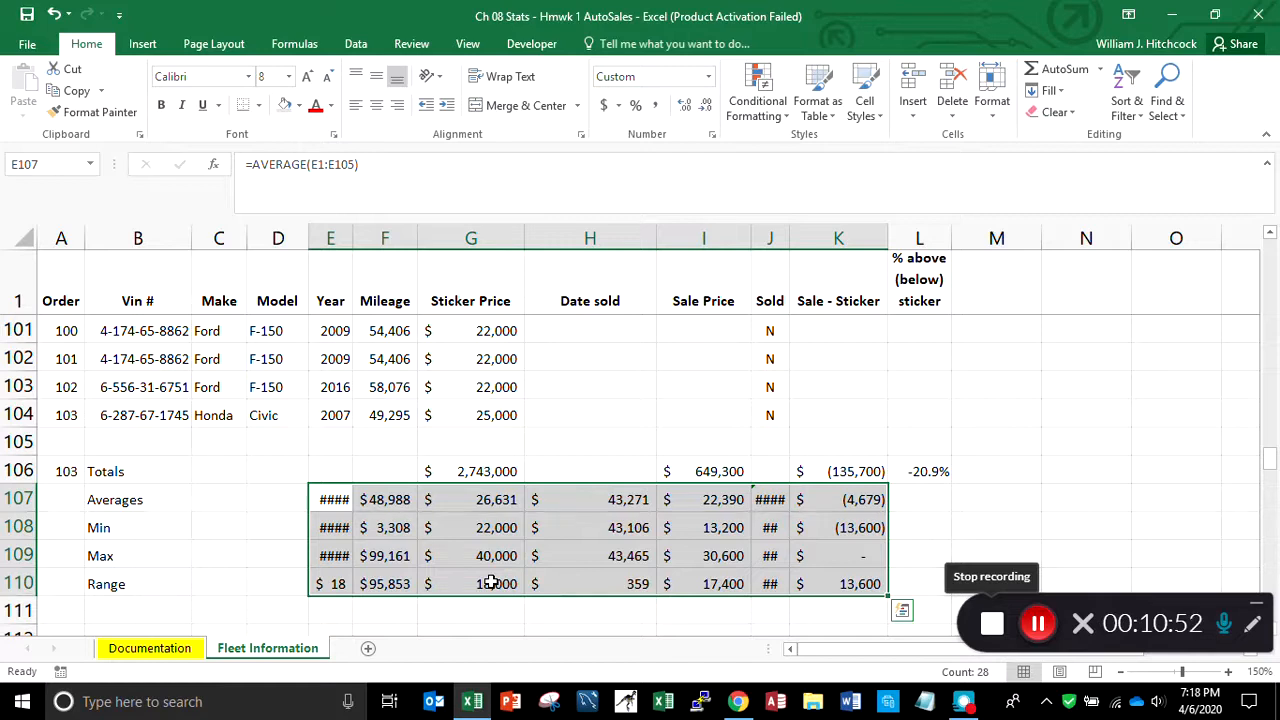
Copy the number format of the Year value in E104 to the Year statistics in E107:E110 with Format Painter
key(Left)
key(Right)
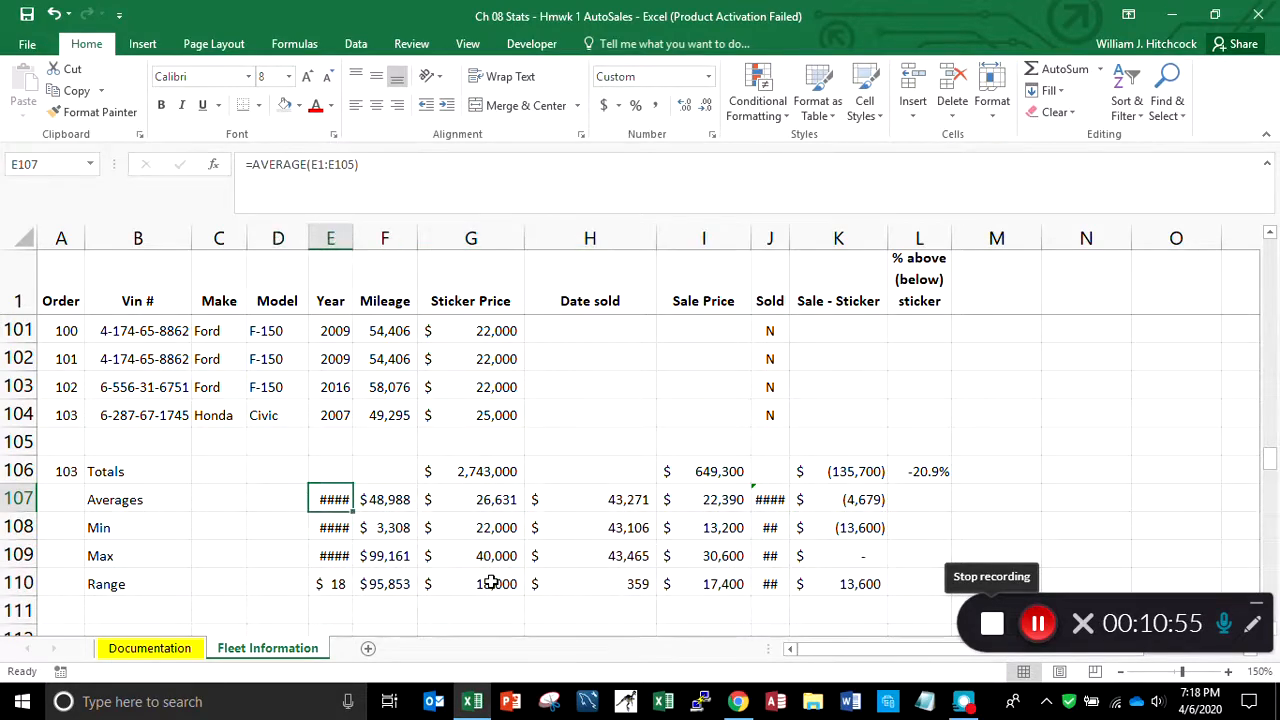
click(322, 418)
click(95, 112)
drag(333, 499, 338, 578)
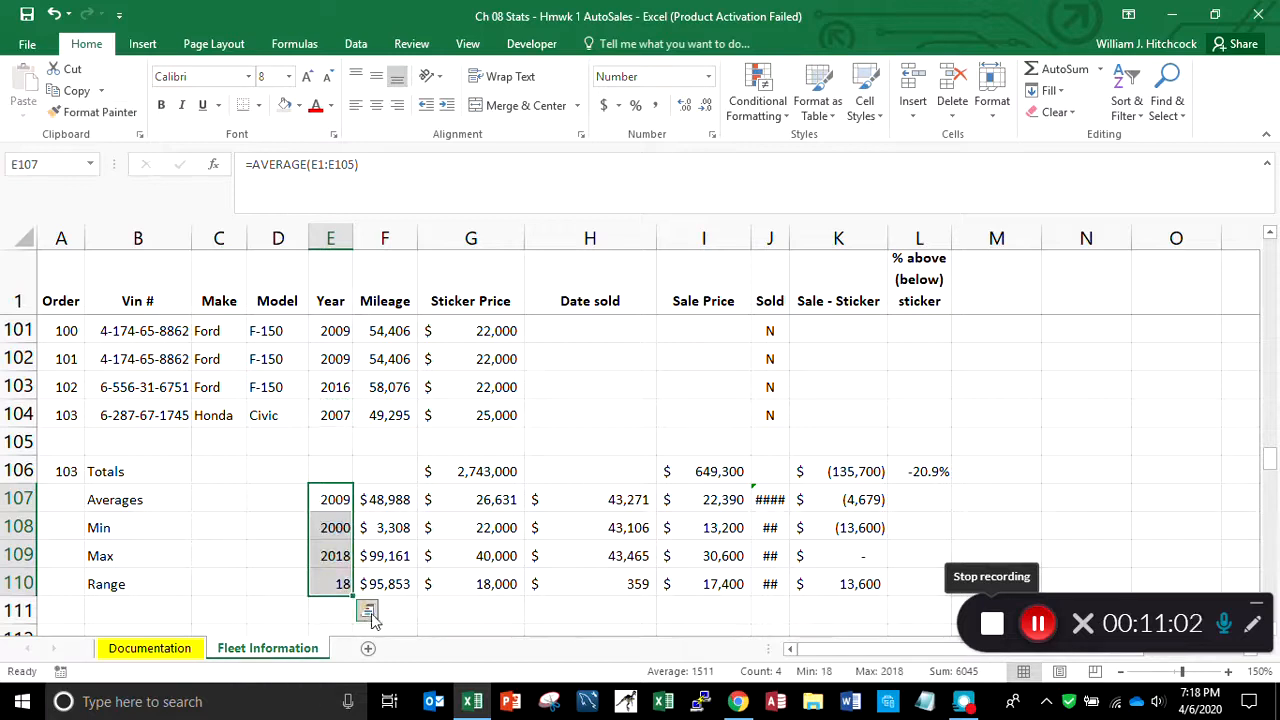
Try showing the Year average in E107 with one decimal place, and return it to whole numbers
click(330, 500)
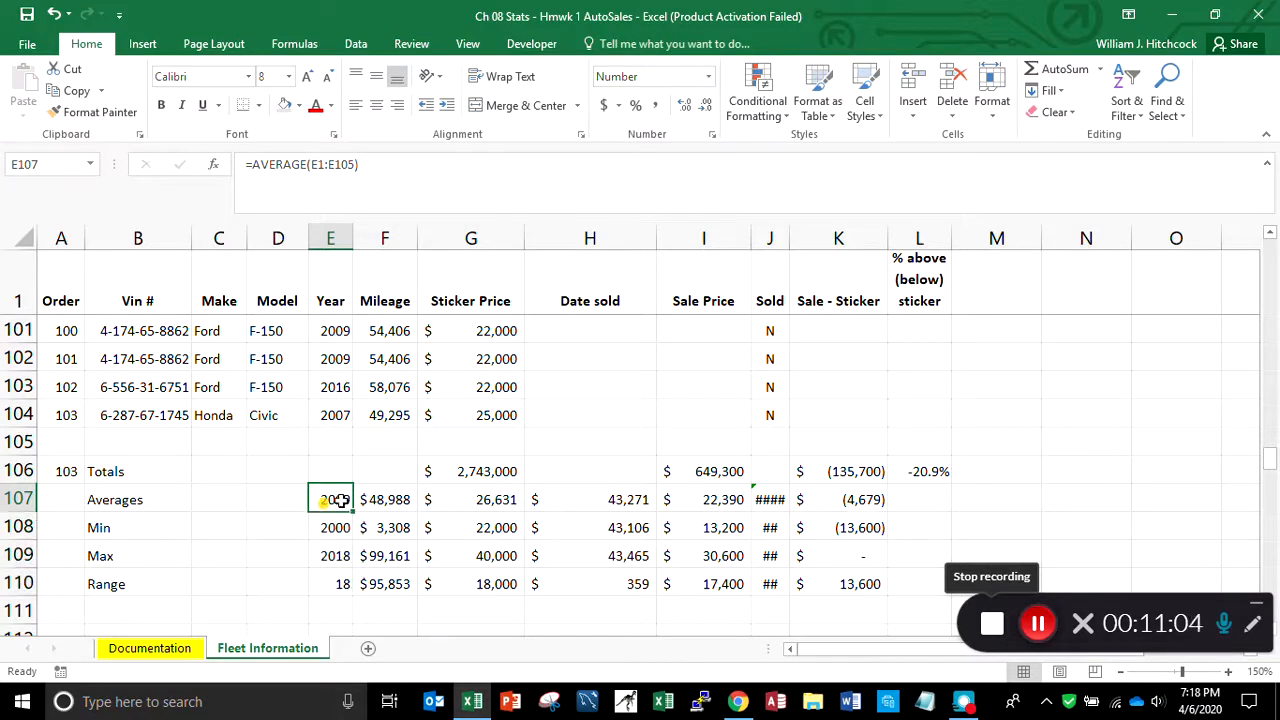
click(685, 108)
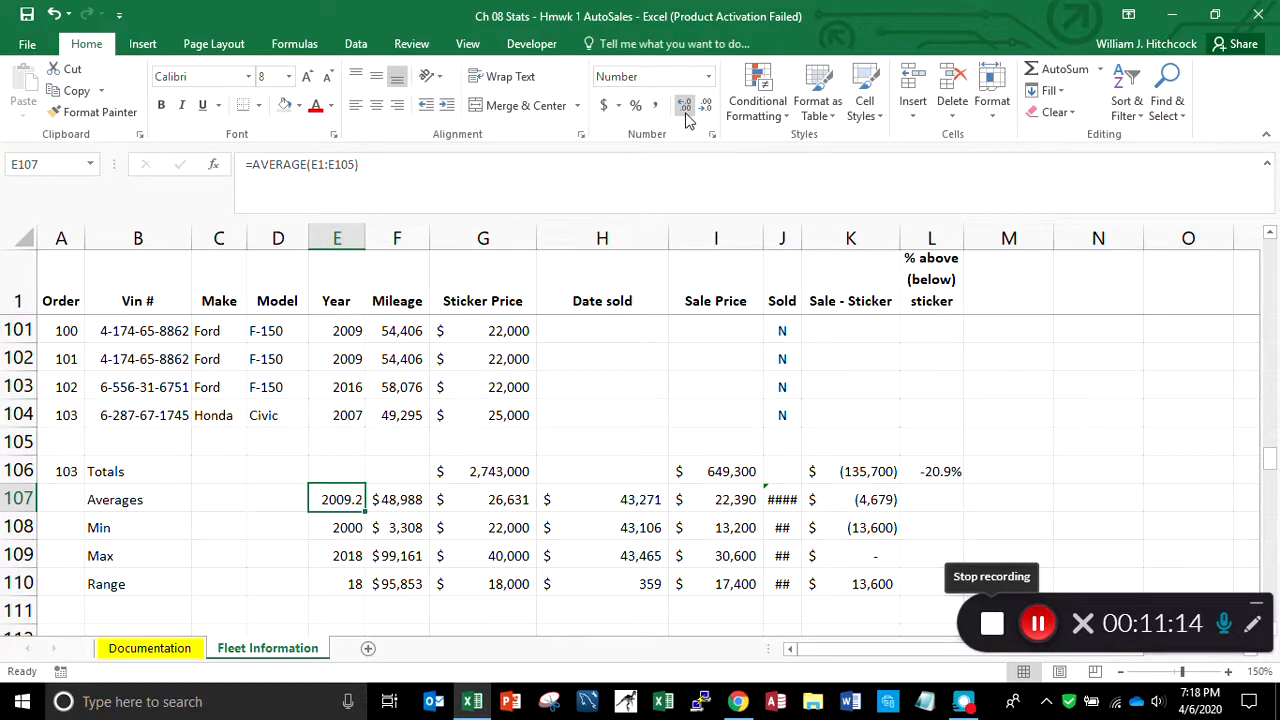
click(704, 110)
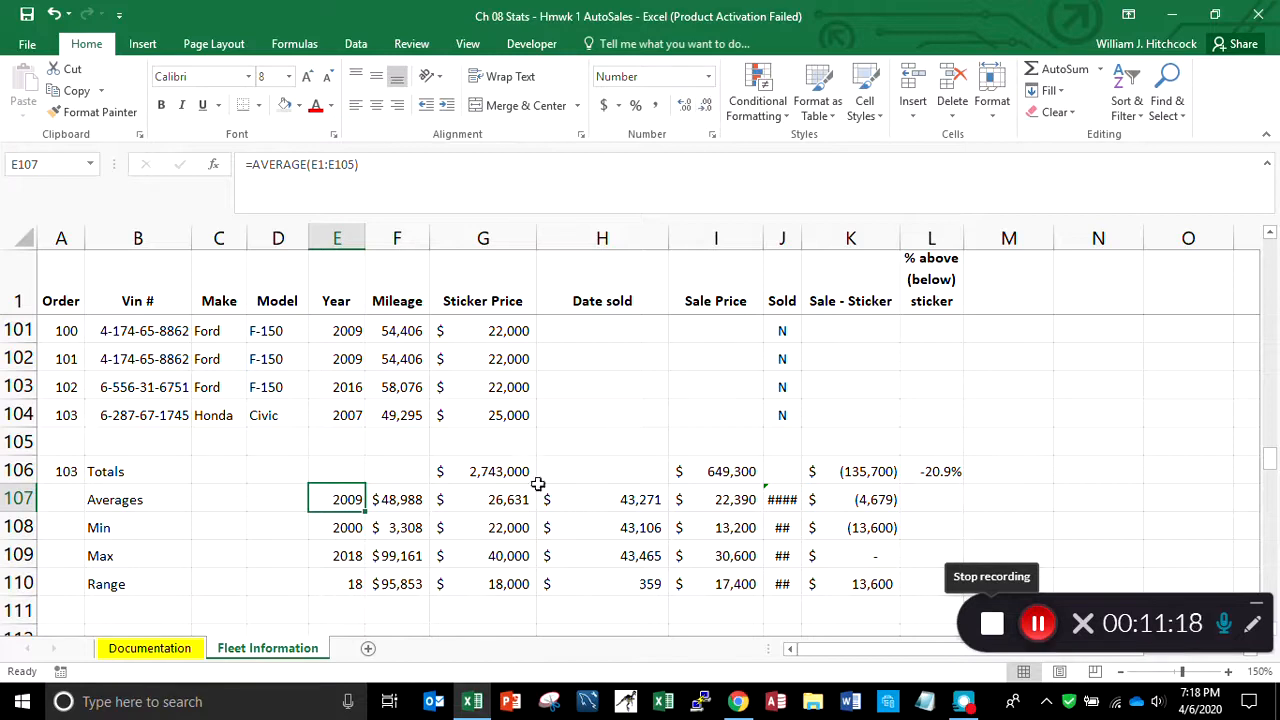
Copy the number format of the Mileage value in F104 to the Mileage statistics in F107:F110 with Format Painter
click(405, 413)
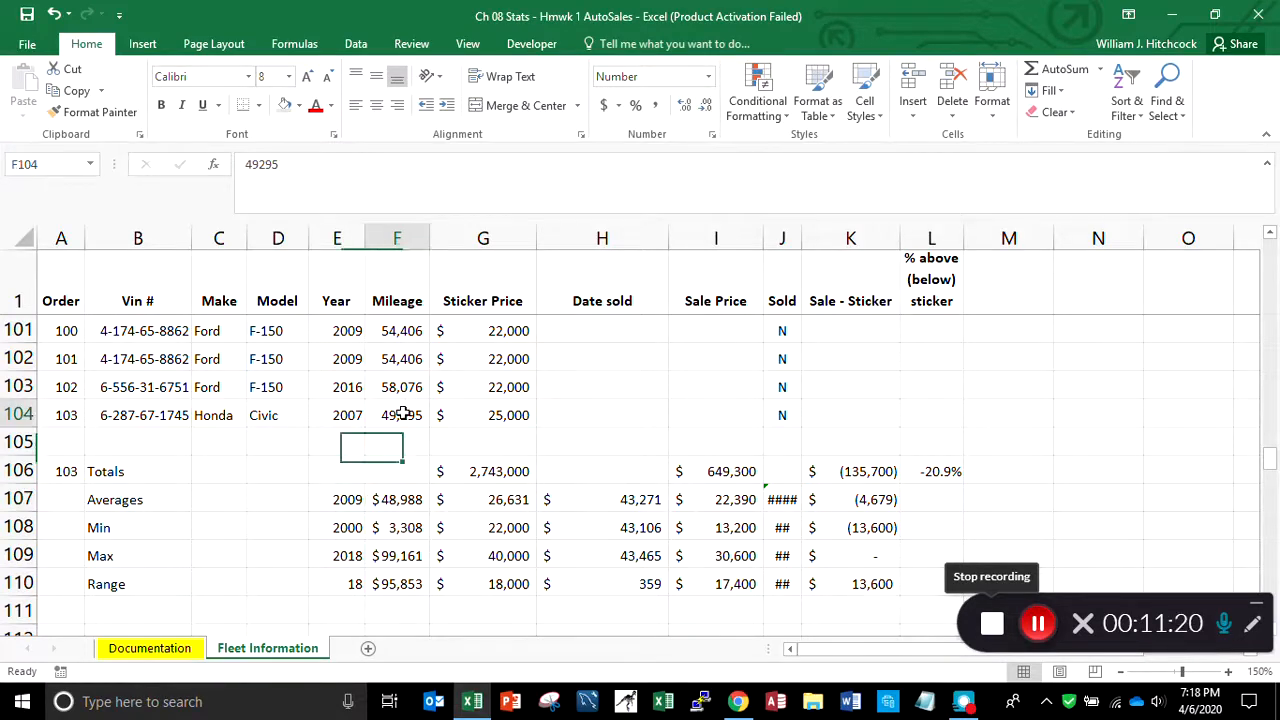
click(90, 112)
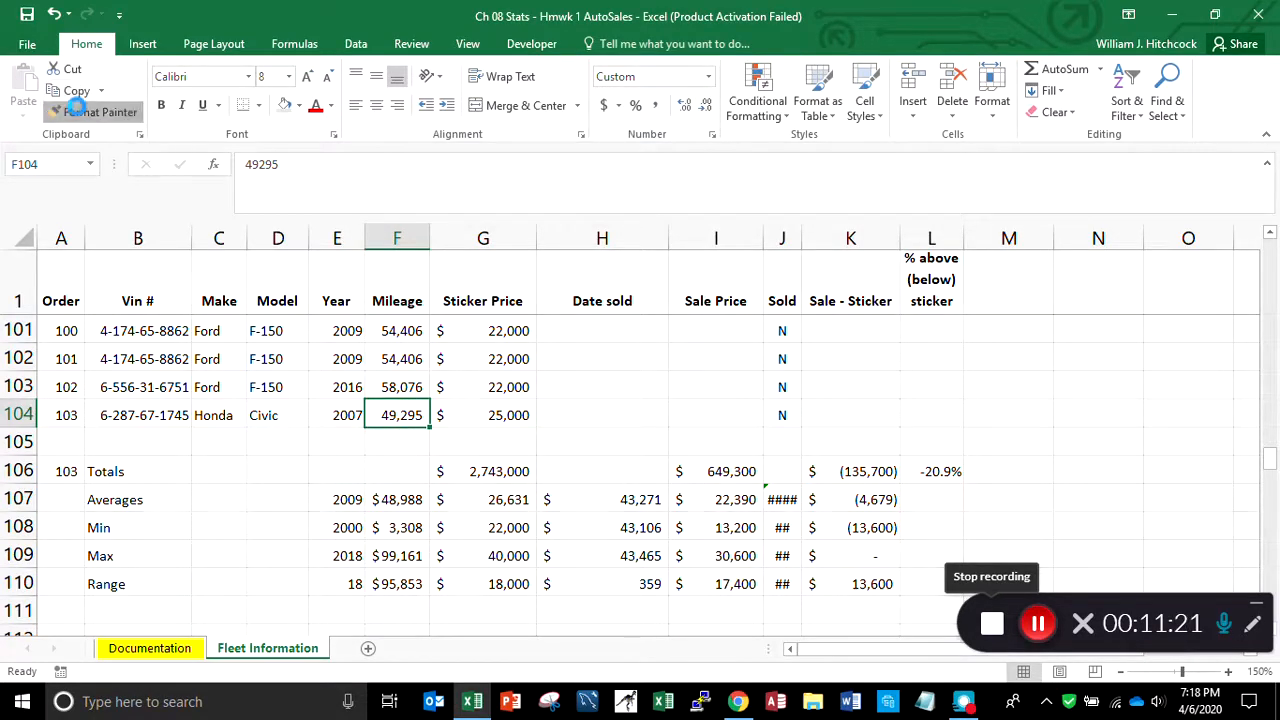
drag(400, 497, 410, 585)
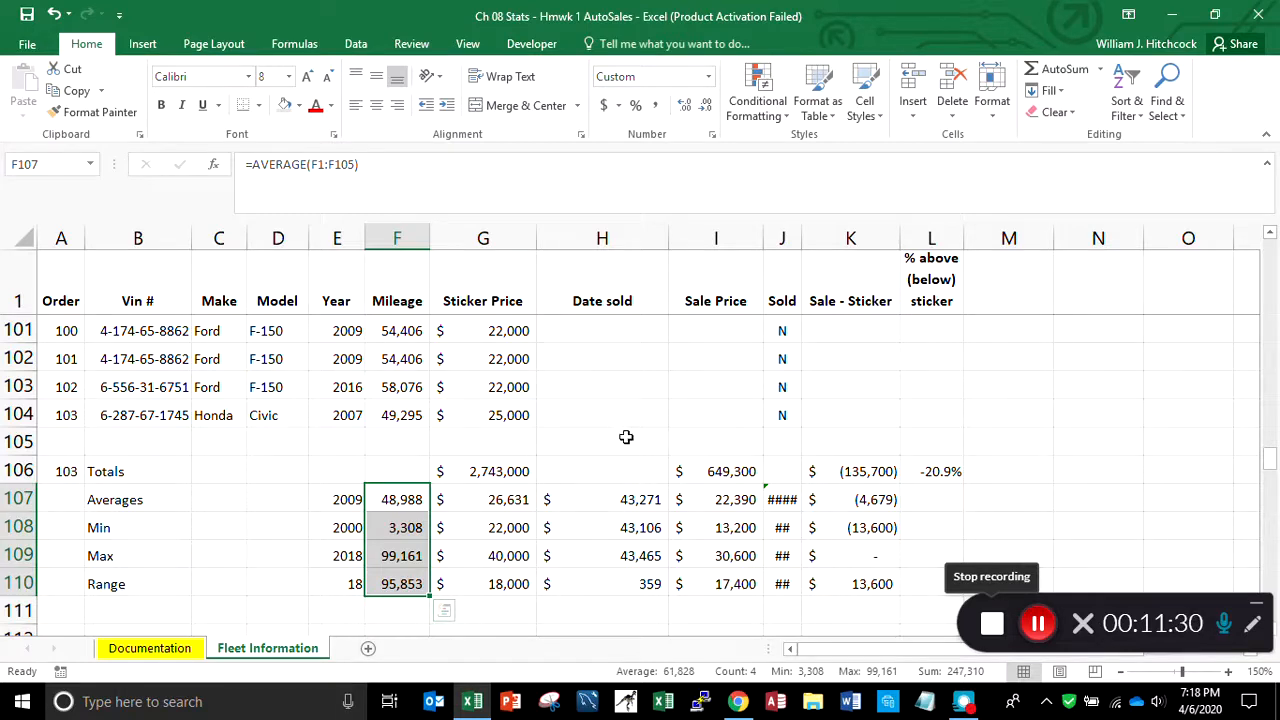
Apply the Short Date format to the Date sold average, min and max in H107:H109
drag(600, 497, 617, 577)
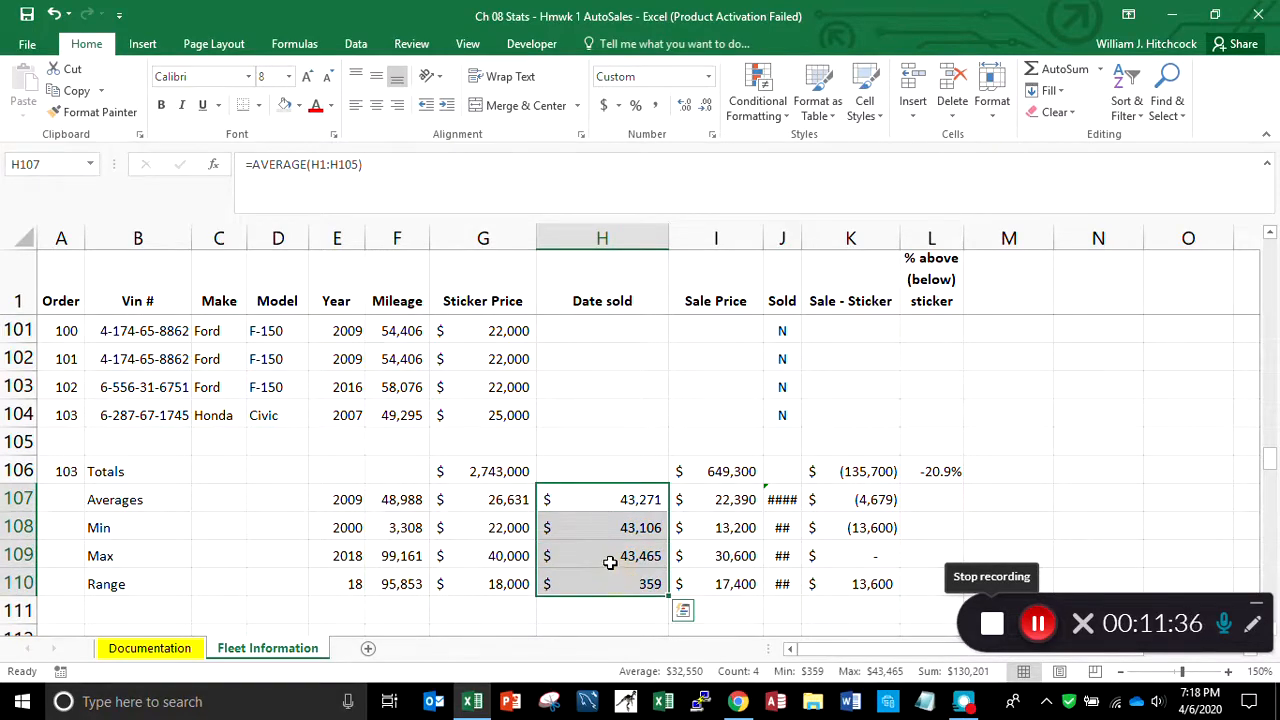
key(Up)
key(Down)
shift+click(610, 563)
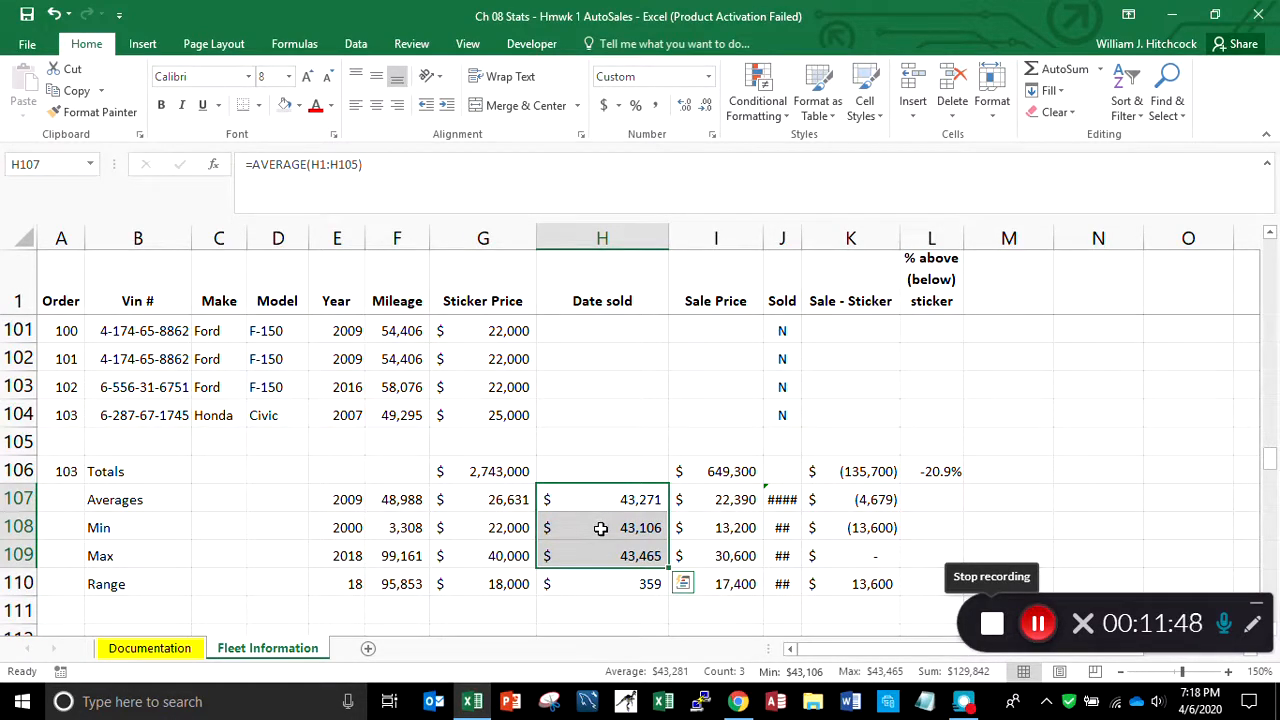
click(708, 76)
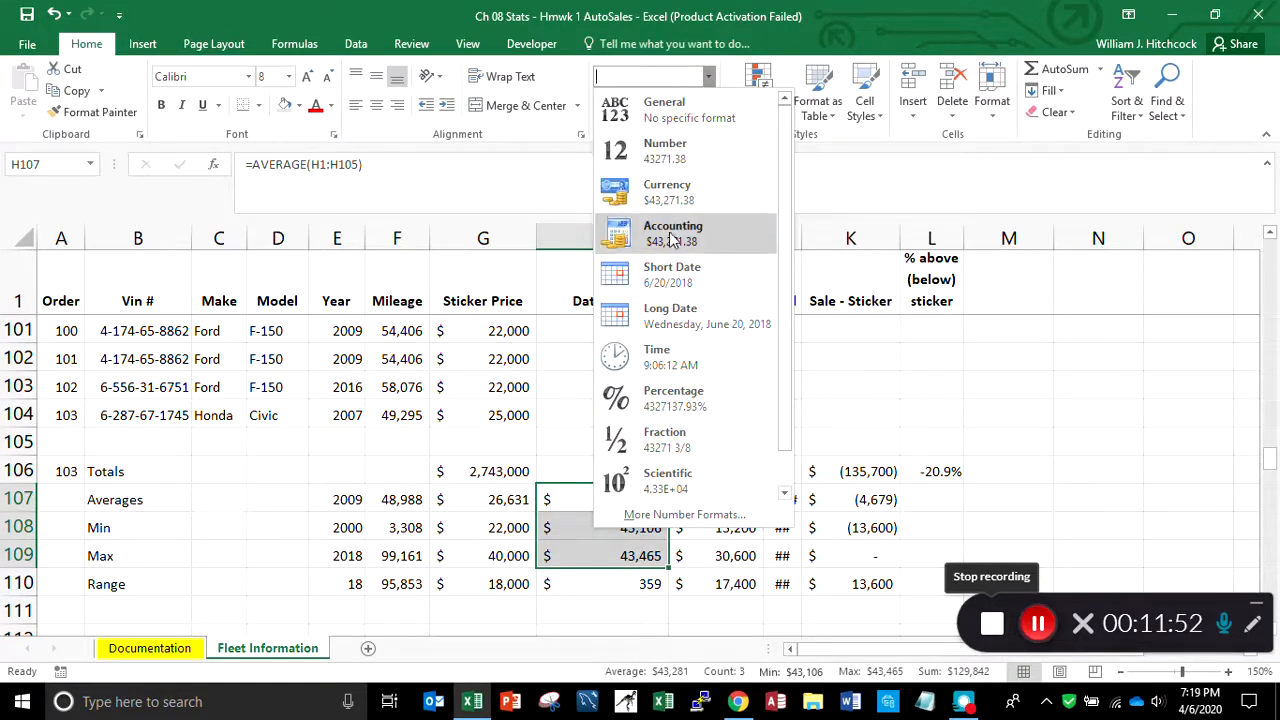
click(668, 280)
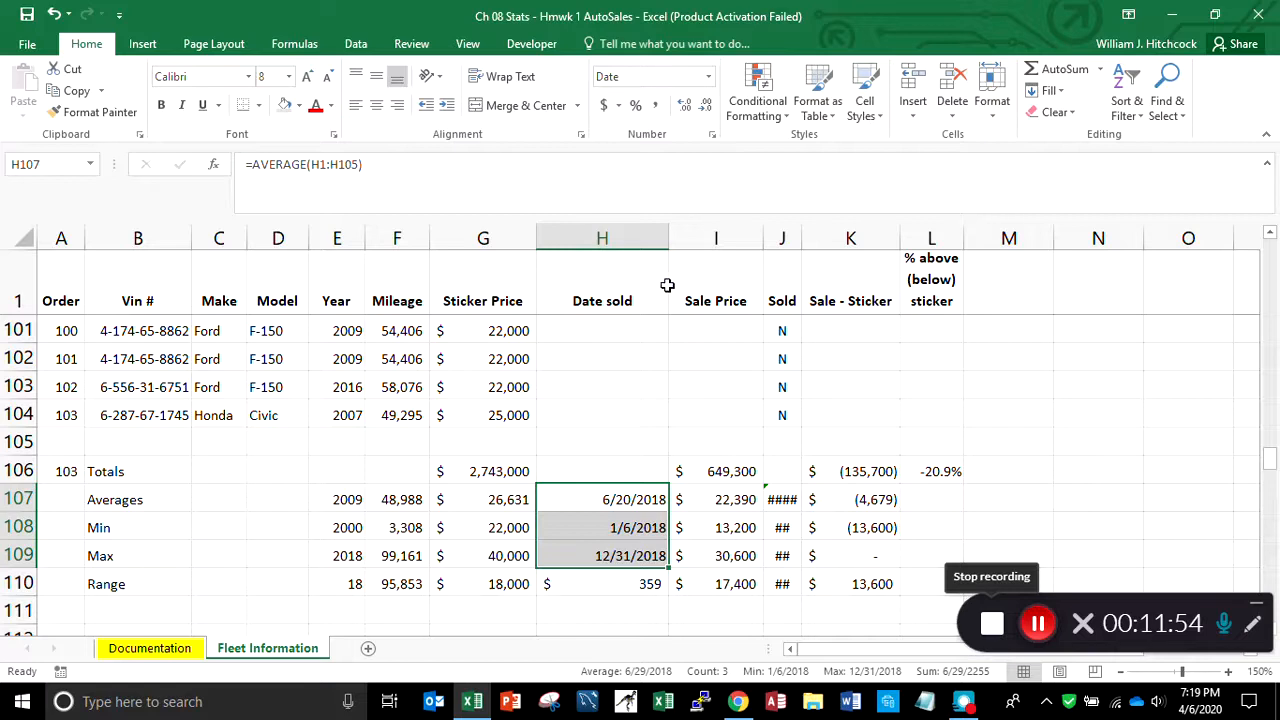
Copy the date format of the blank Date sold cell H102 to H107:H109 with Format Painter
click(577, 360)
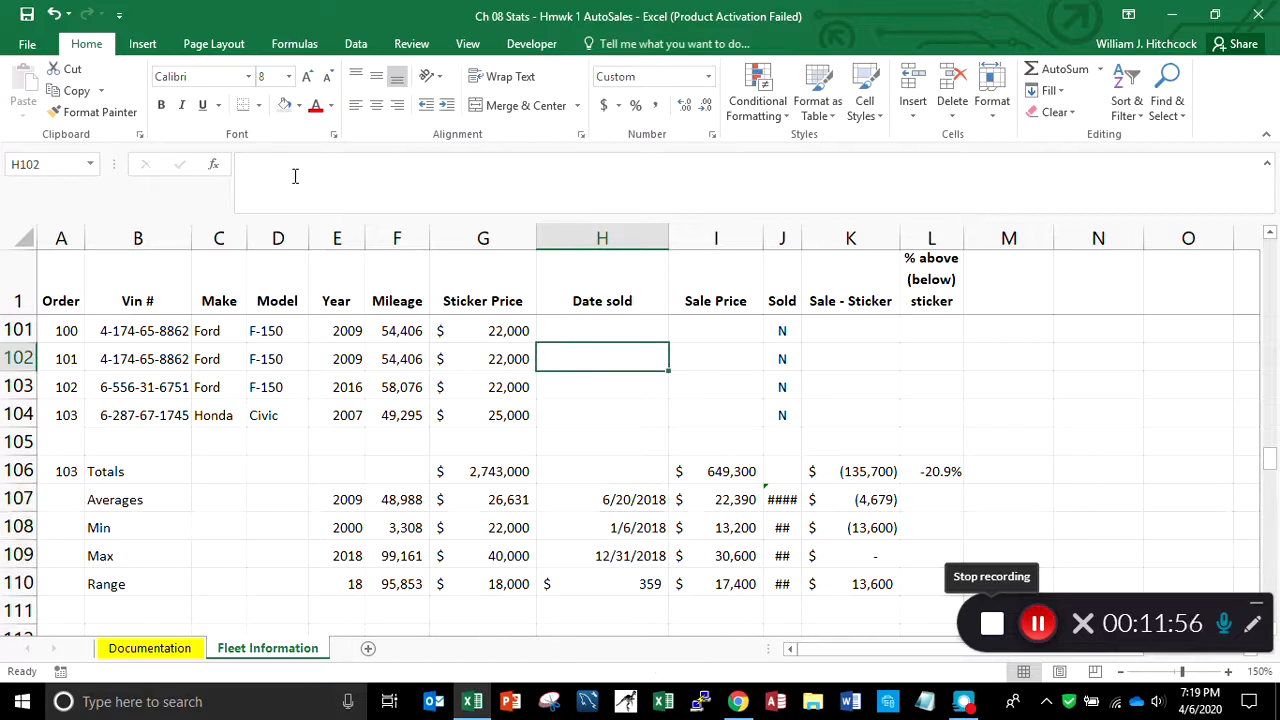
click(92, 112)
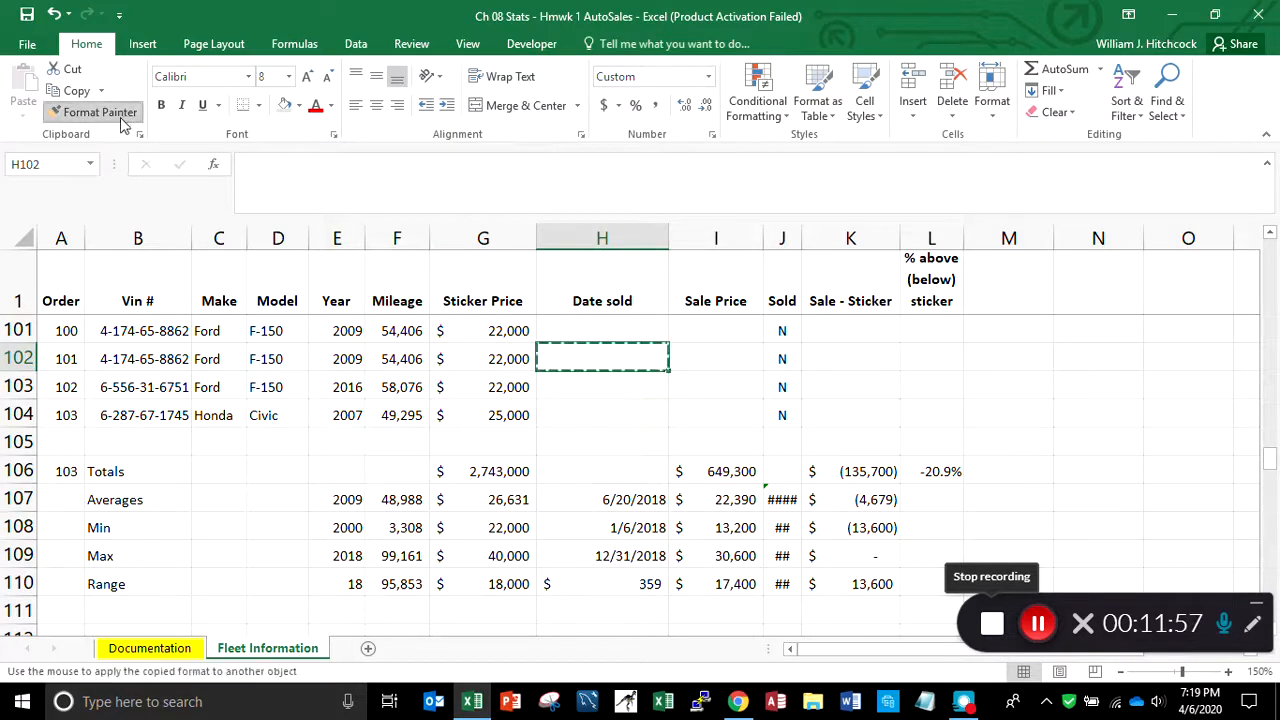
mouse_move(606, 500)
mouse_down()
mouse_move(617, 537)
mouse_move(605, 556)
mouse_up()
Format the Date sold range in H110 as a comma-style number without decimal places
click(606, 497)
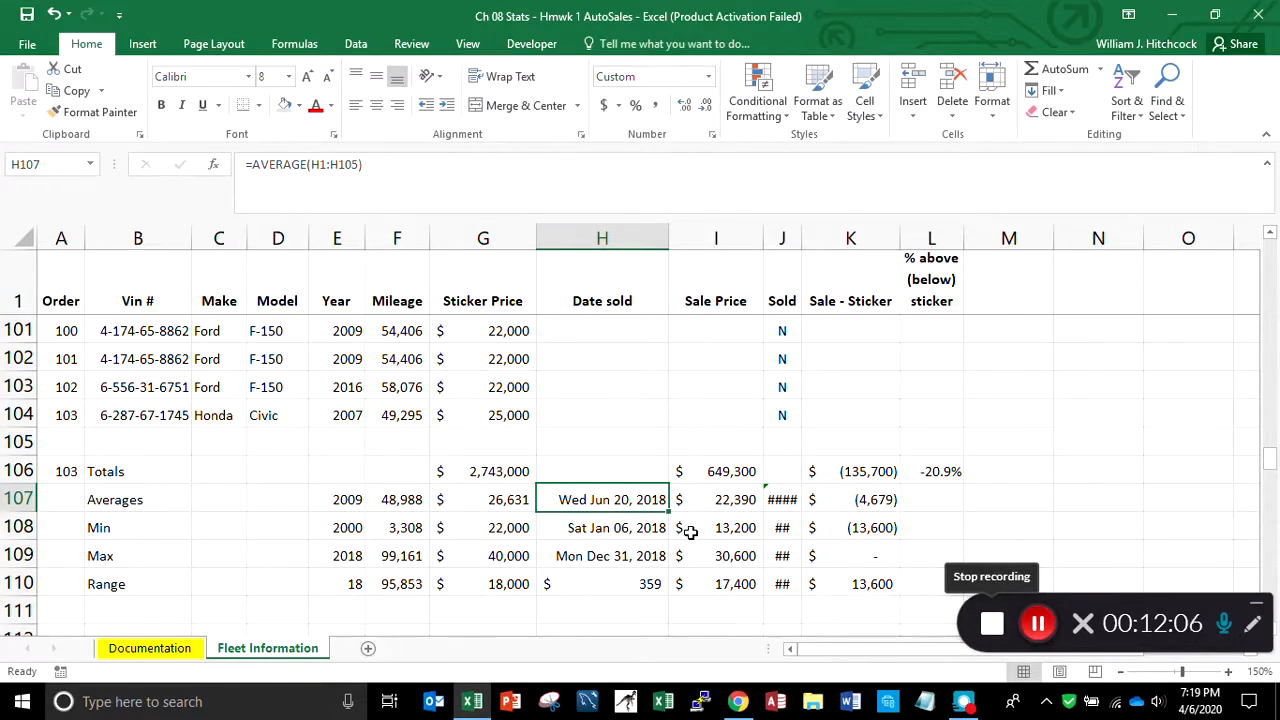
key(Down)
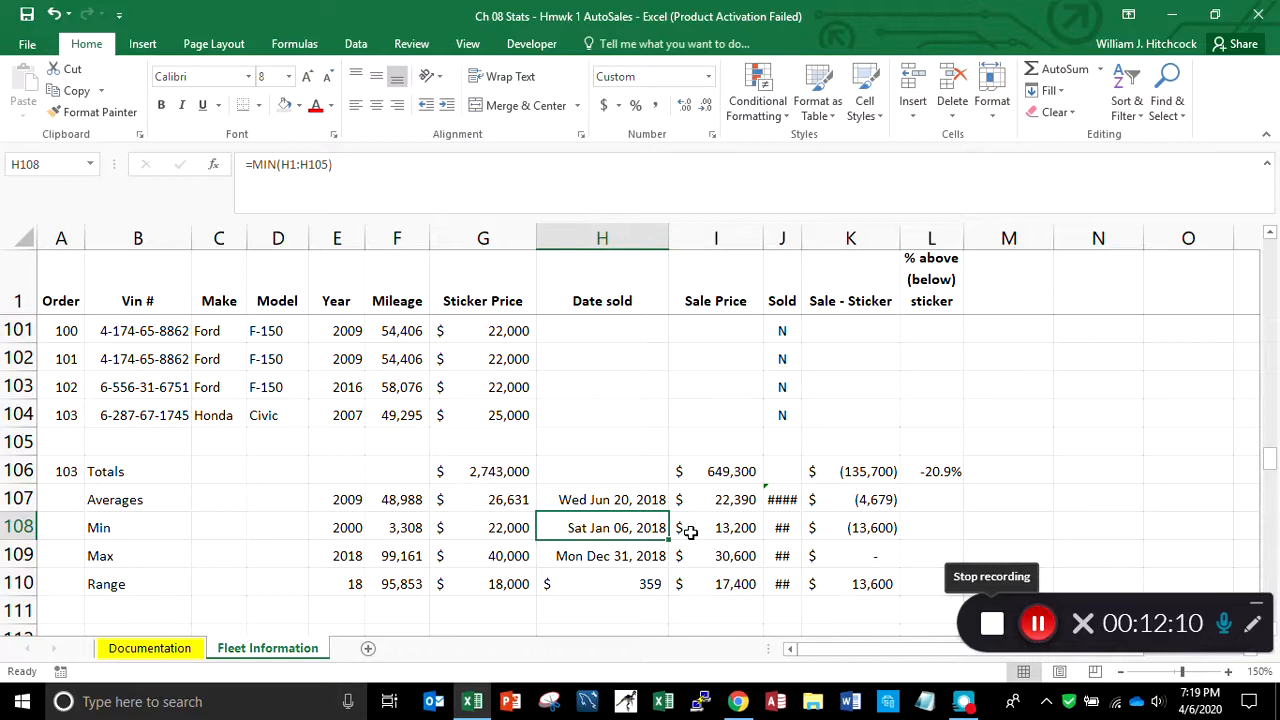
key(Down)
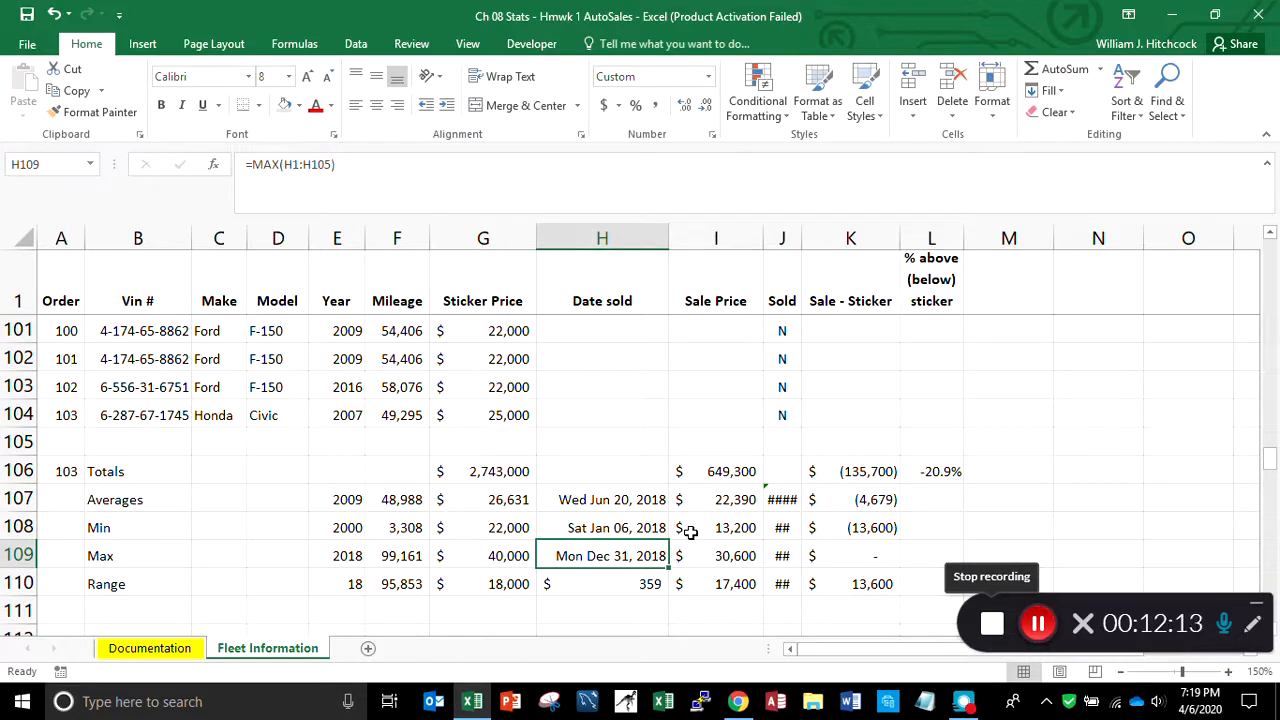
key(Down)
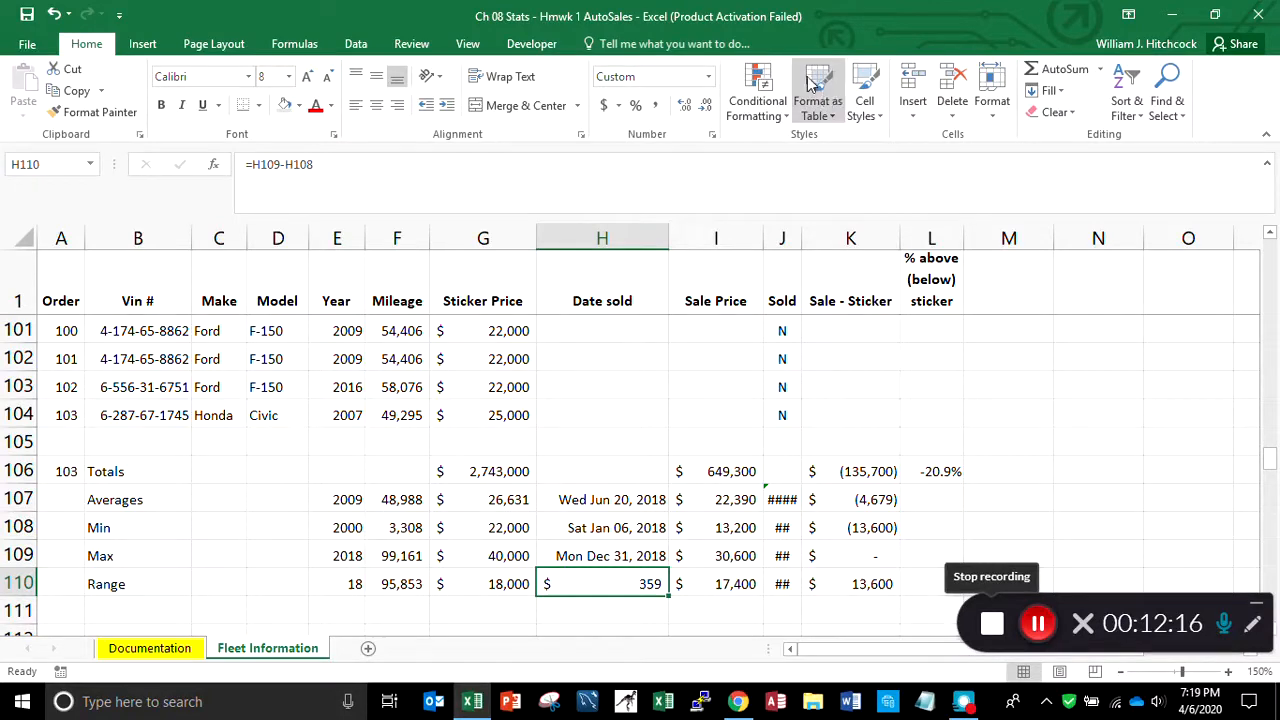
click(664, 107)
click(704, 108)
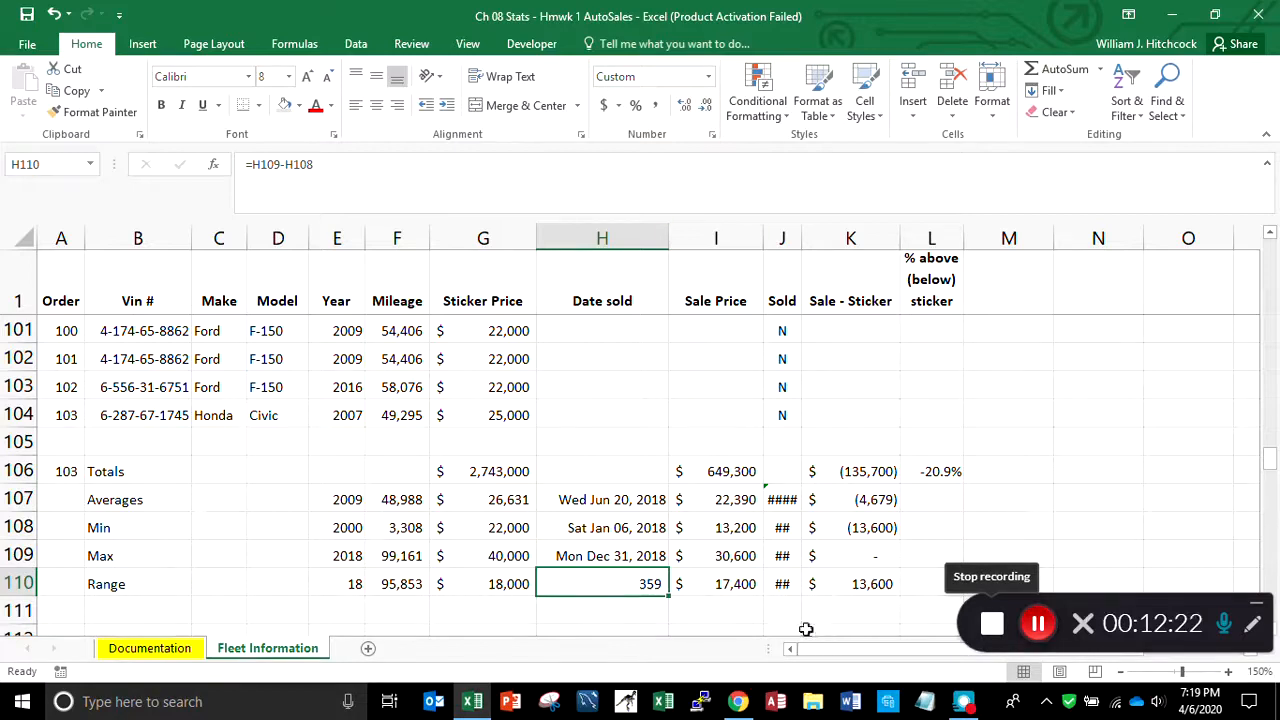
Clear the meaningless statistics from the Sold column in cells J106:J111
drag(781, 471, 782, 603)
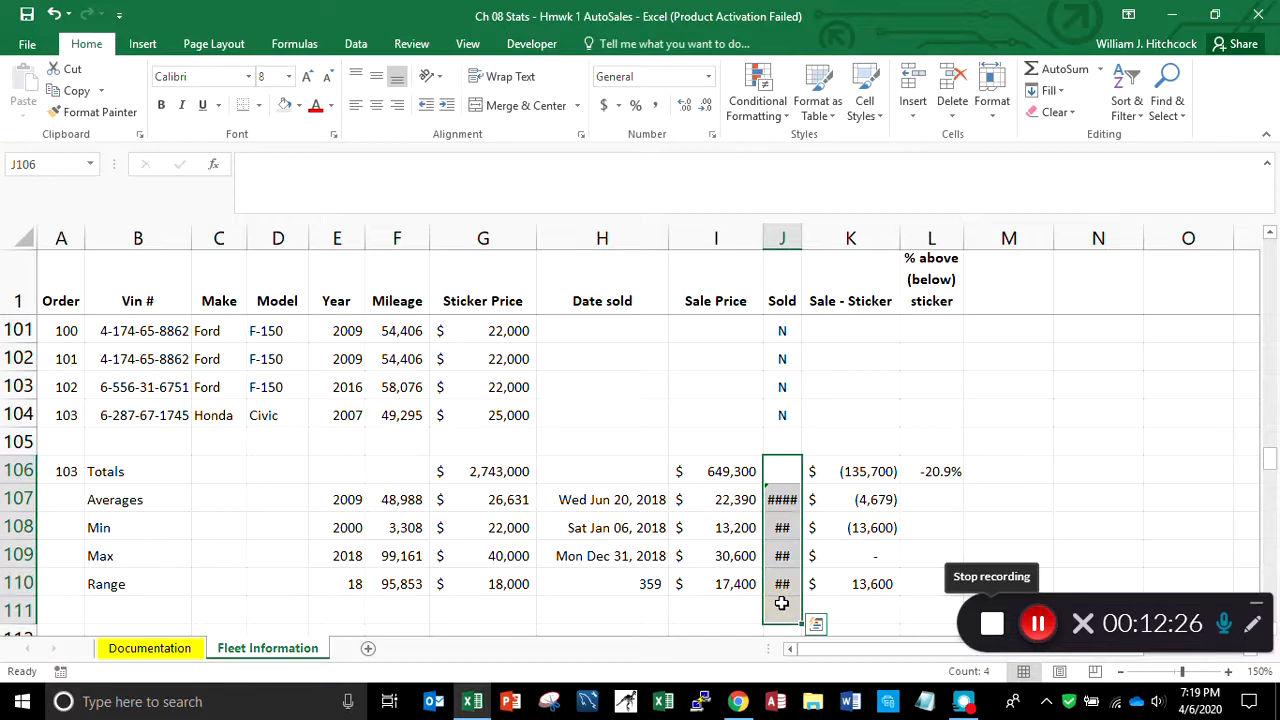
key(Delete)
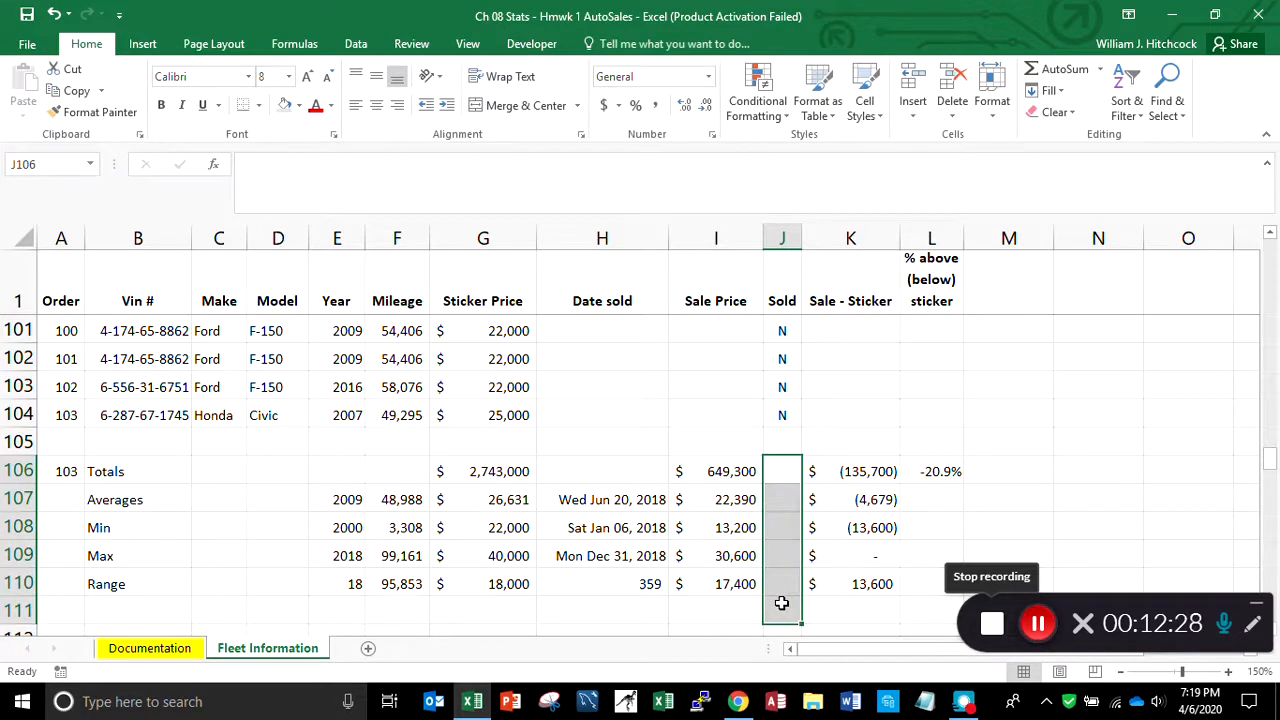
Copy the Sale - Sticker statistics formulas in K107:K110 to cells L107:L110 of the % above (below) sticker column
key(Right)
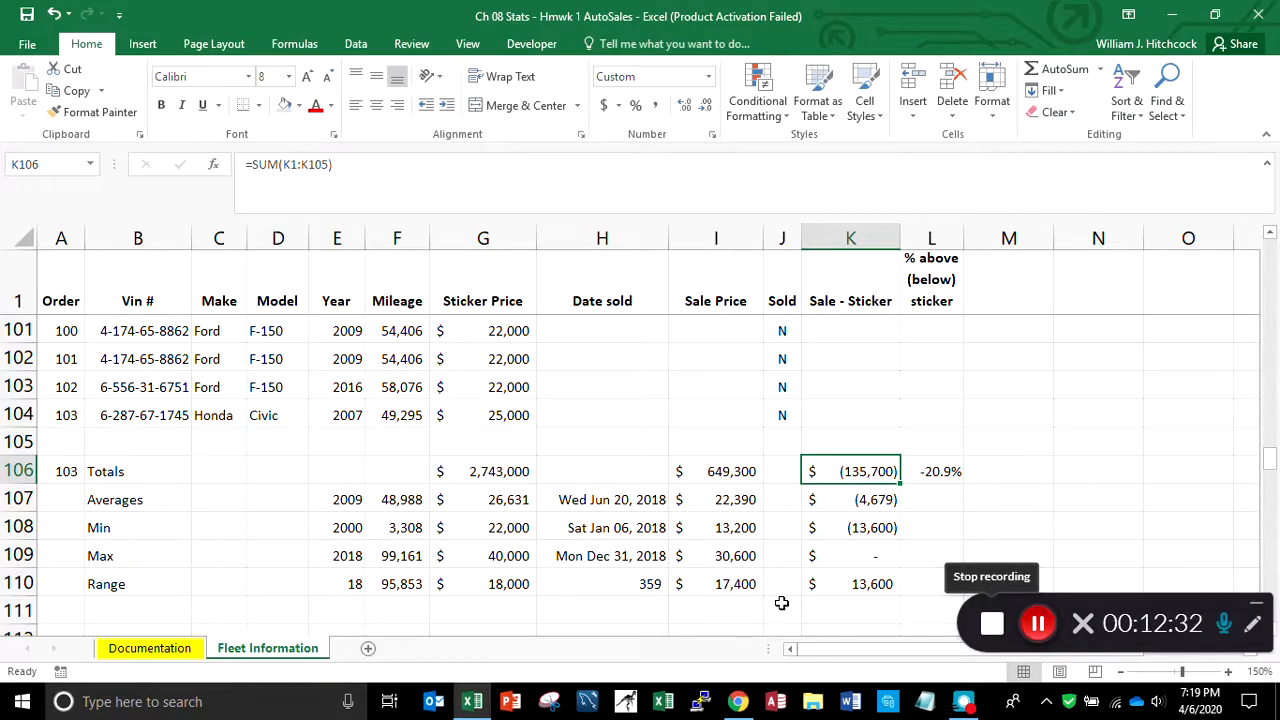
key(Right)
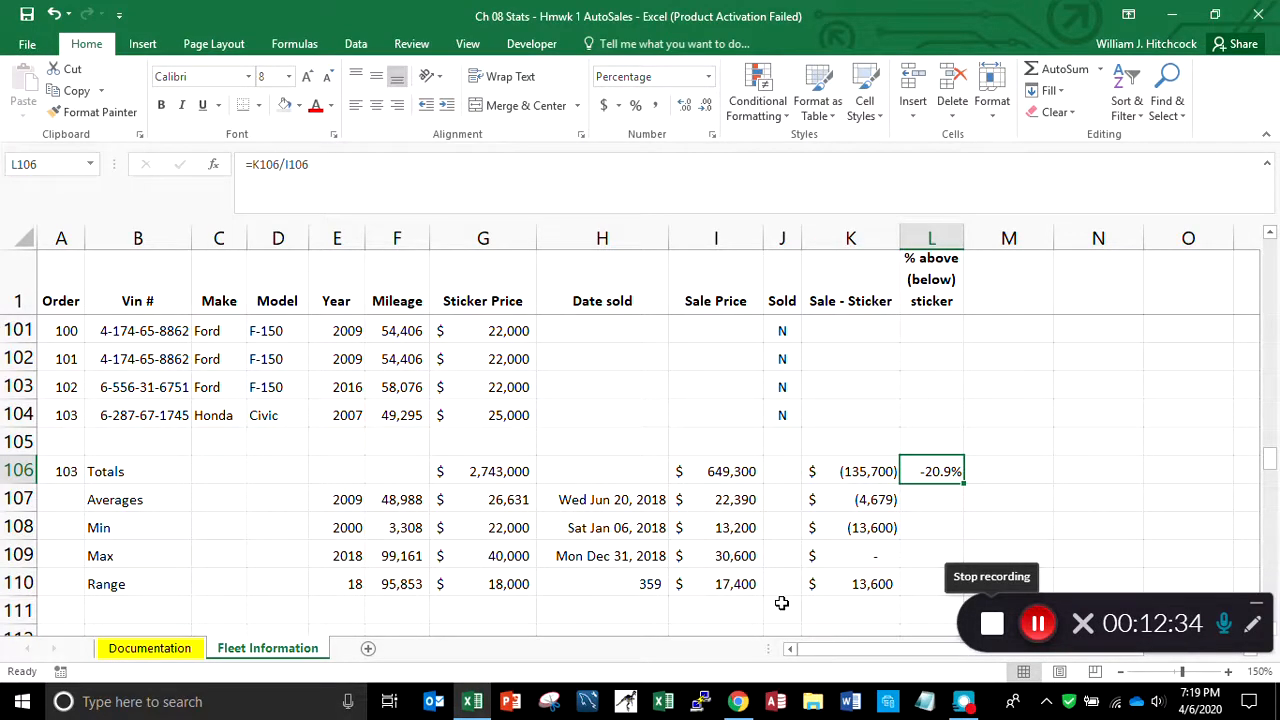
key(Down)
key(Left)
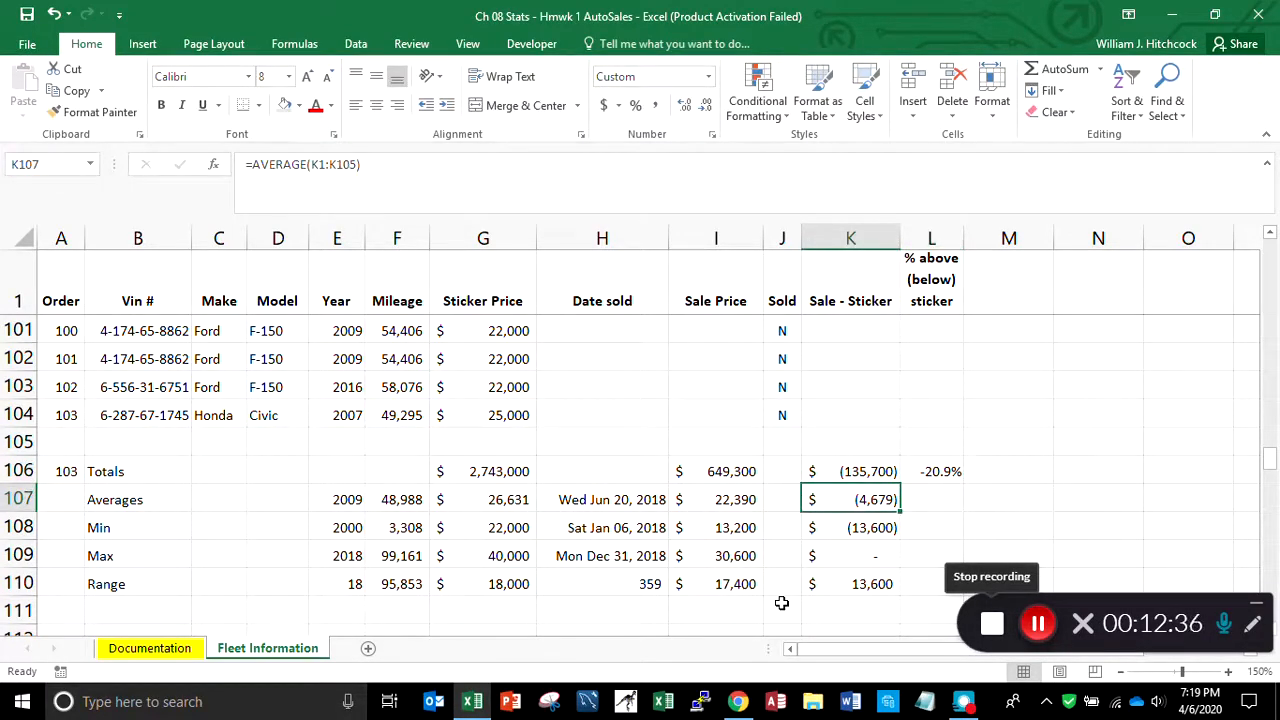
key(shift+Down)
key(shift+Down)
key(shift+Down)
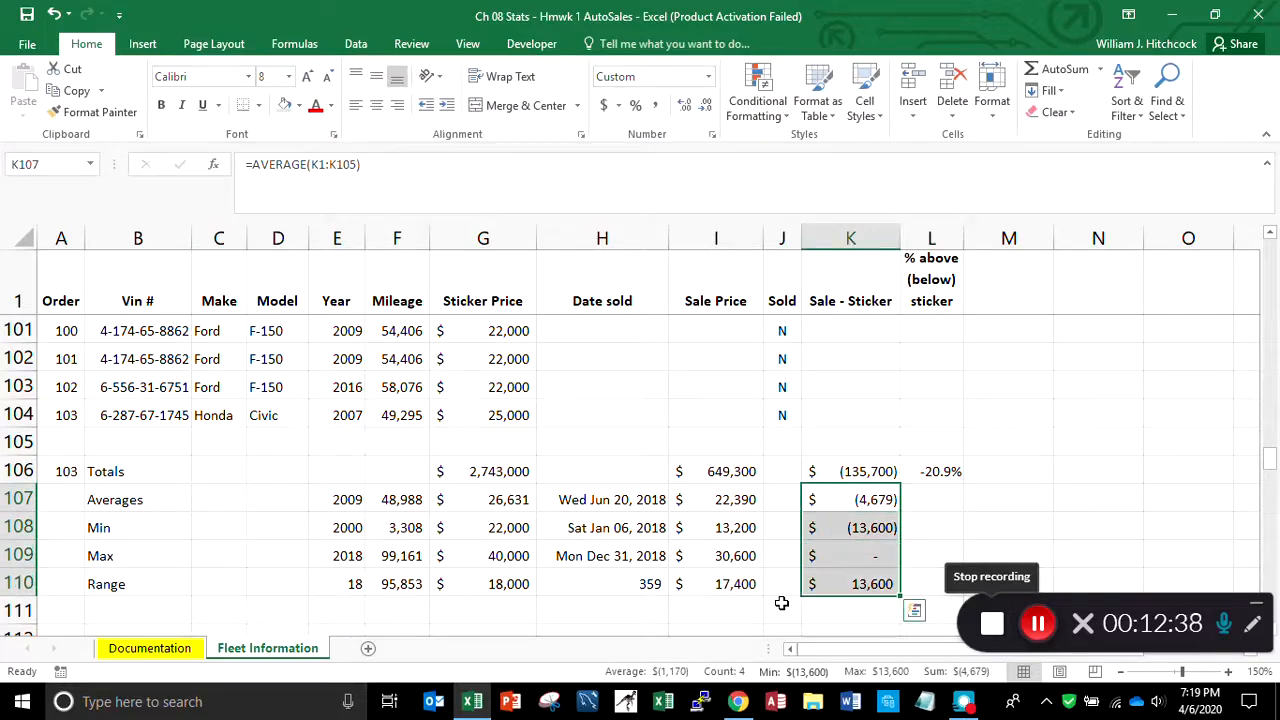
key(ctrl+c)
key(Right)
key(Return)
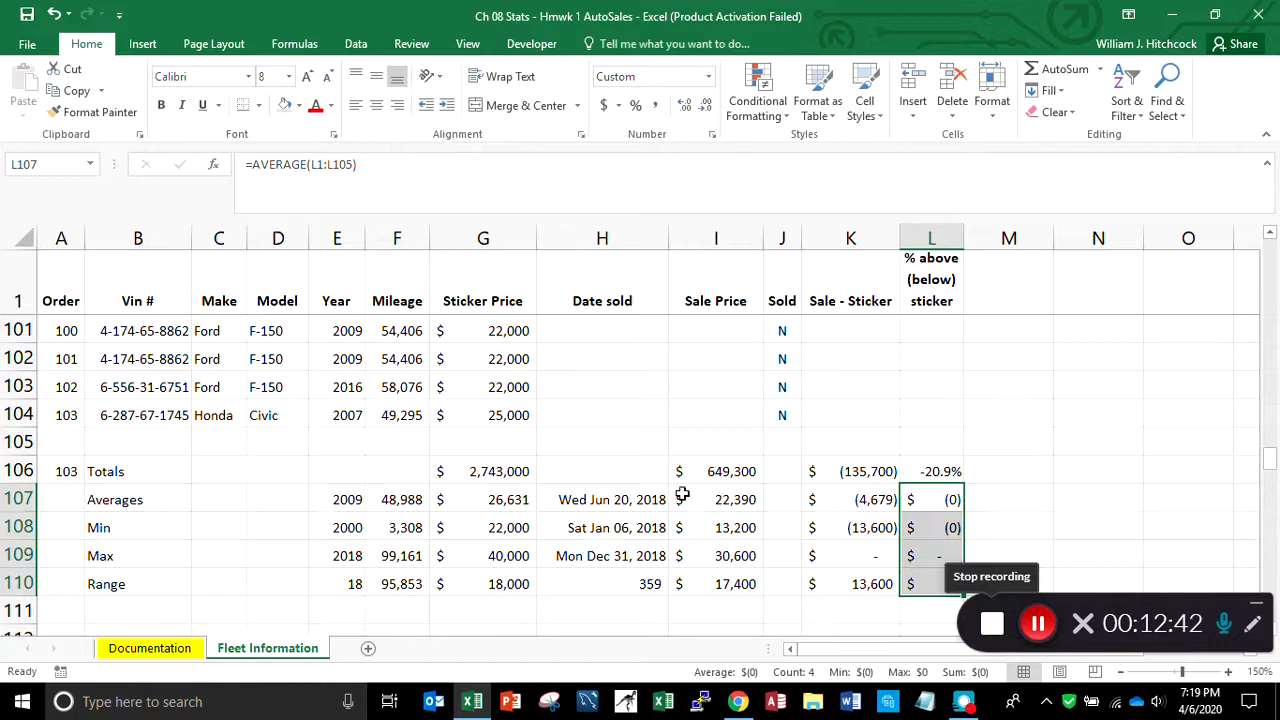
Format the % above (below) sticker statistics in L107:L110 as percentages with one decimal place
click(636, 105)
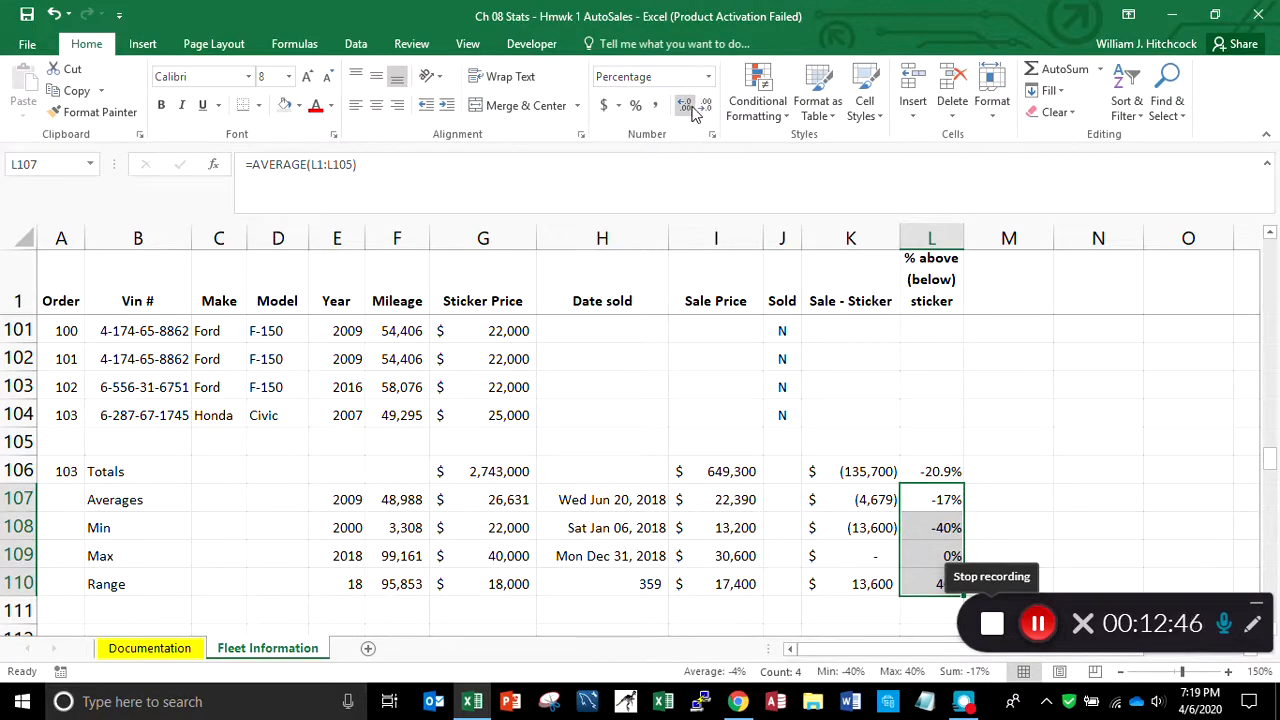
click(693, 110)
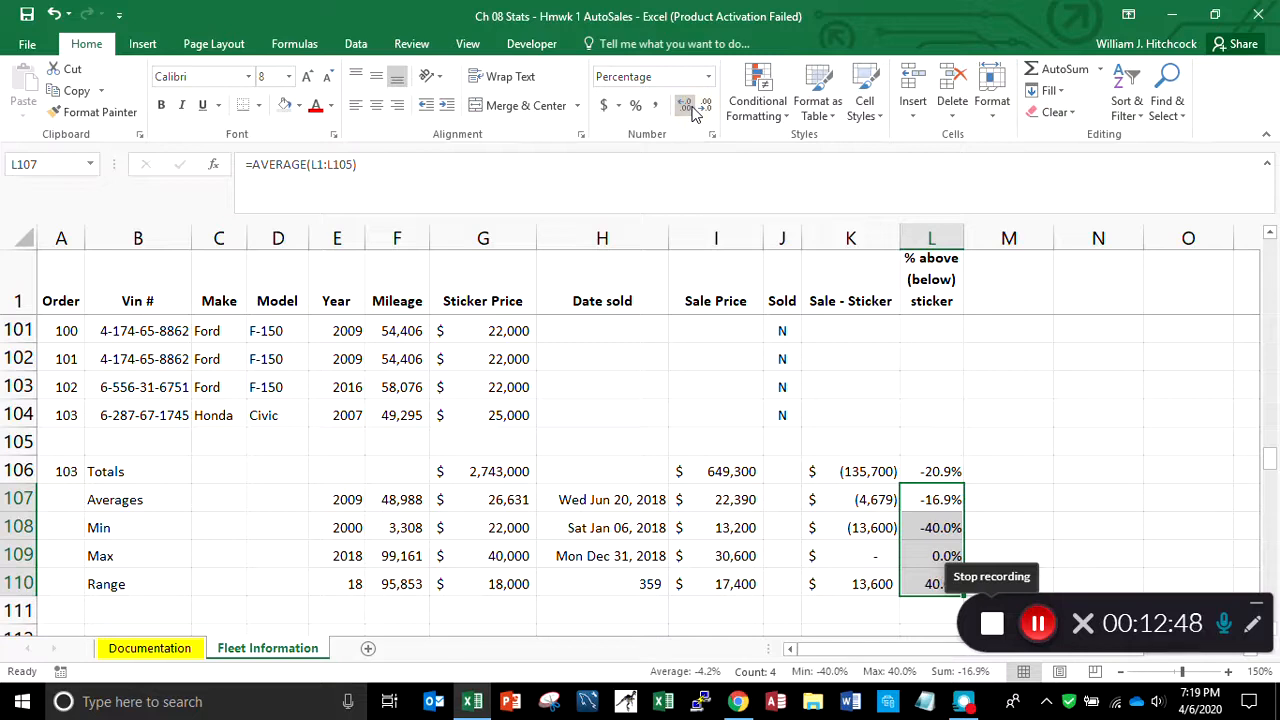
key(Up)
key(Down)
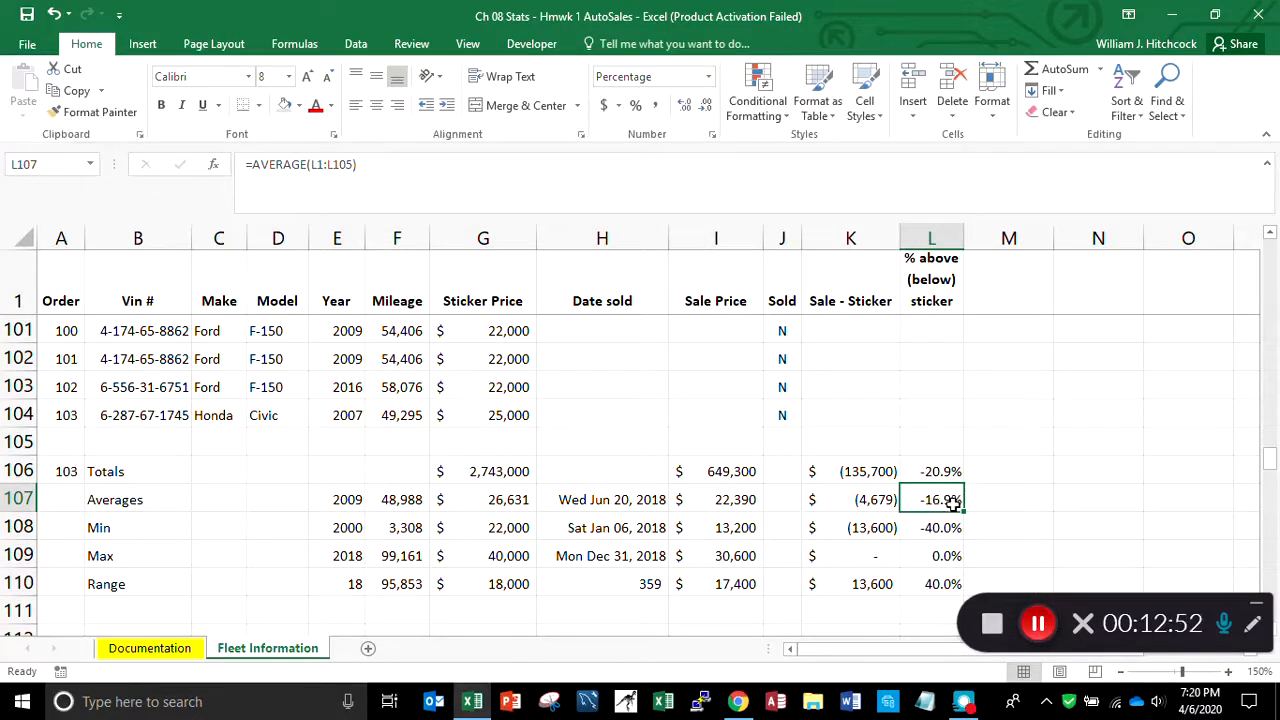
Review the formulas of the % above (below) sticker total, average, min, max and range in L106:L110
click(934, 470)
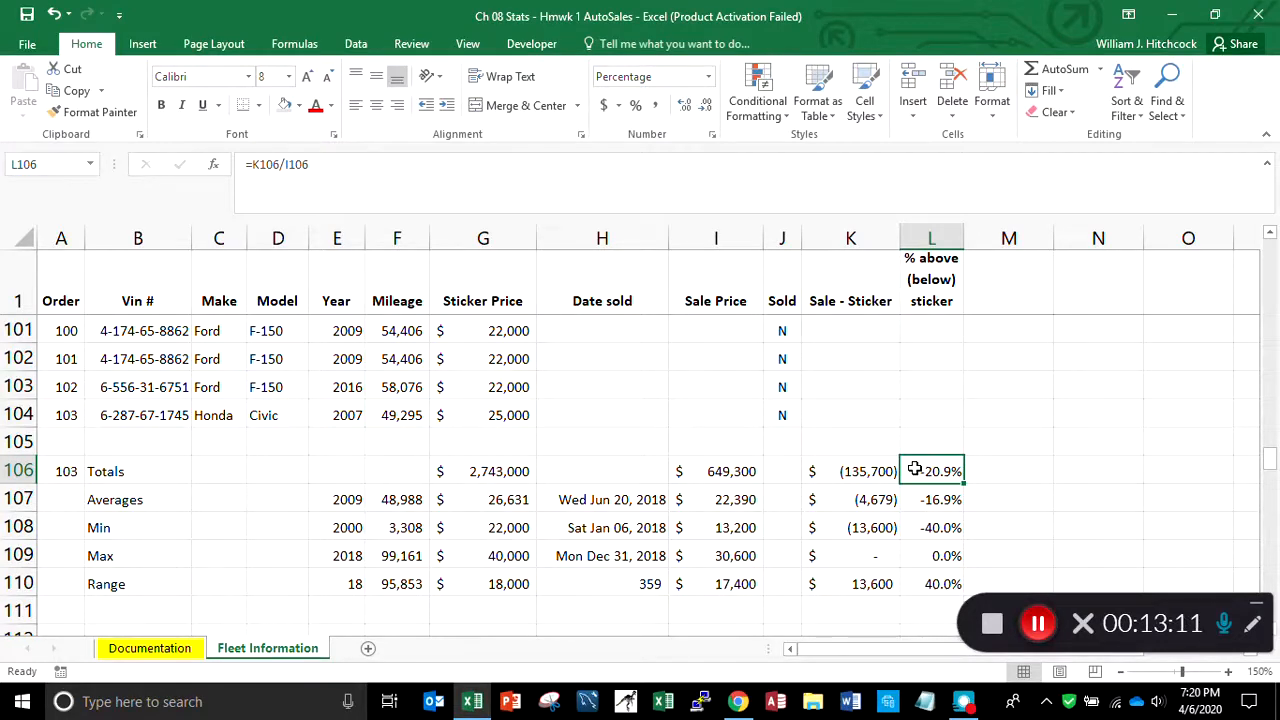
key(Down)
key(Down)
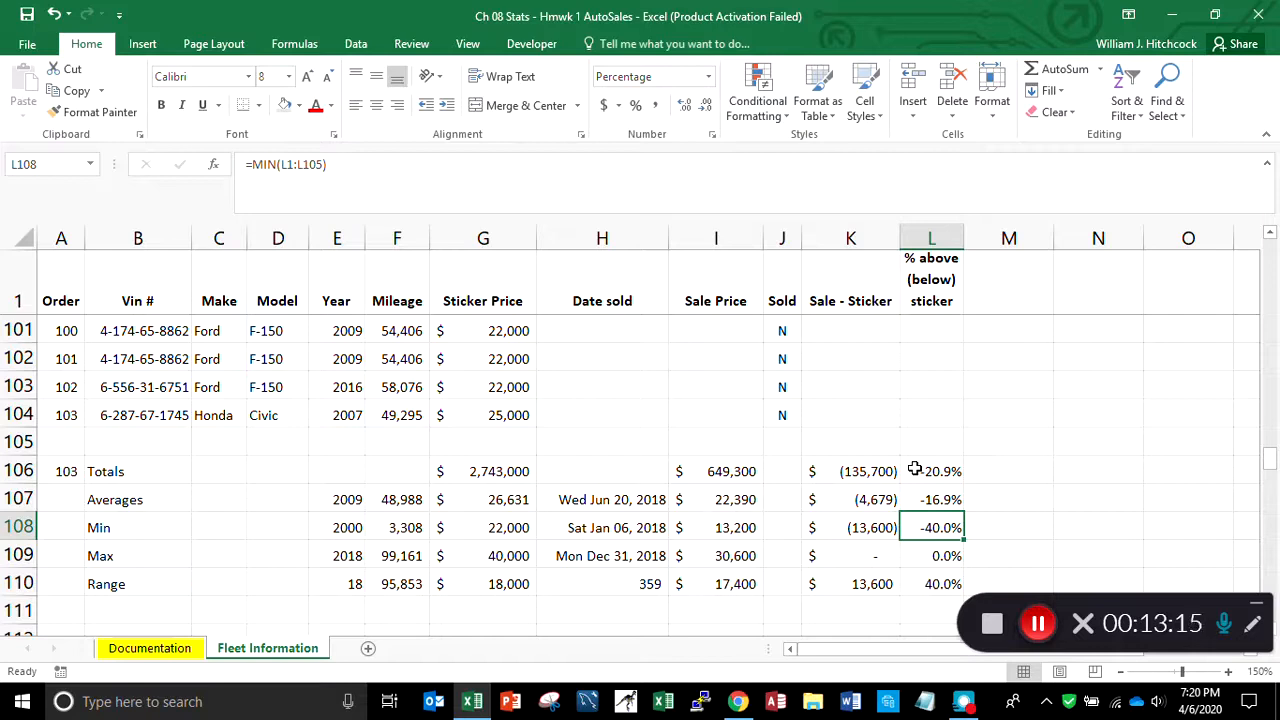
key(Down)
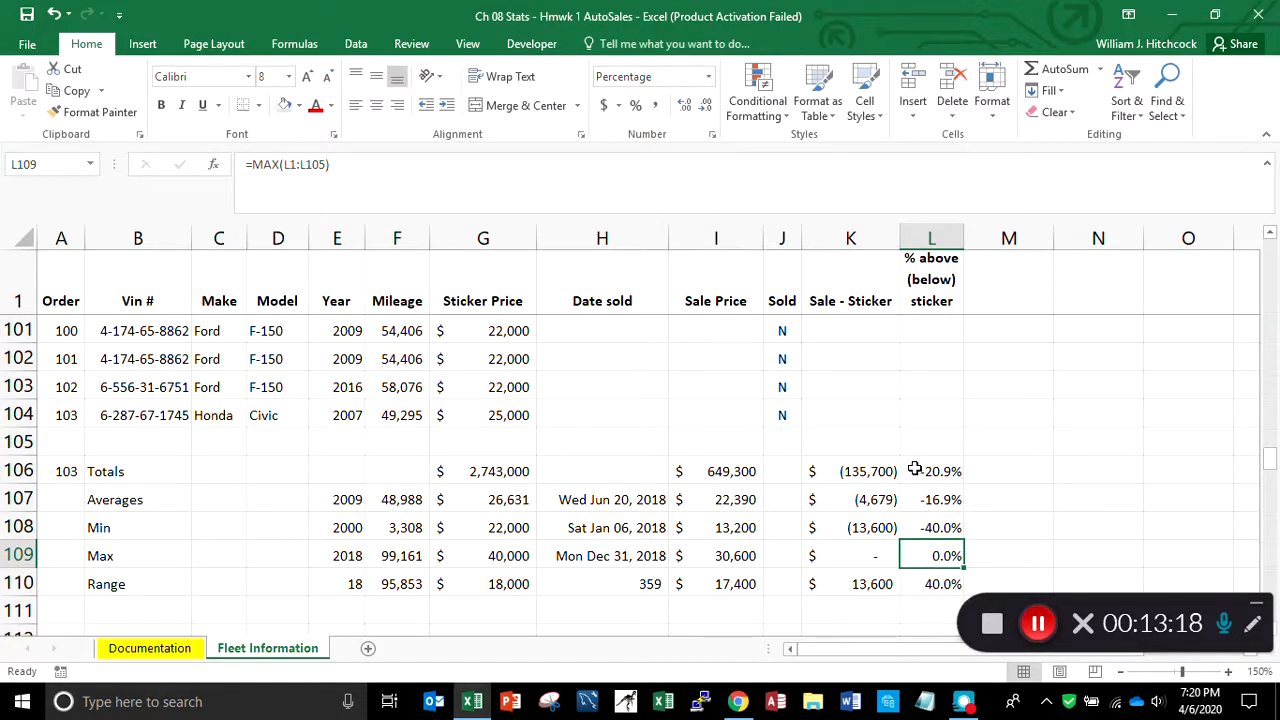
key(Down)
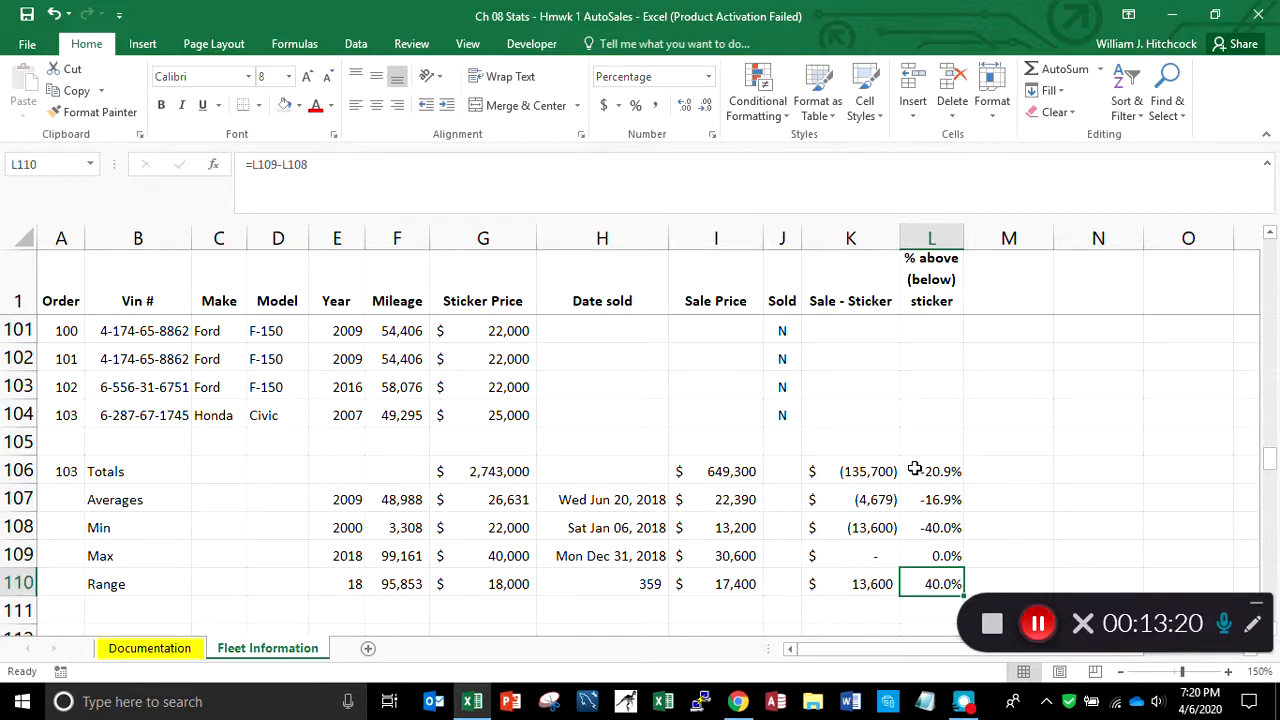